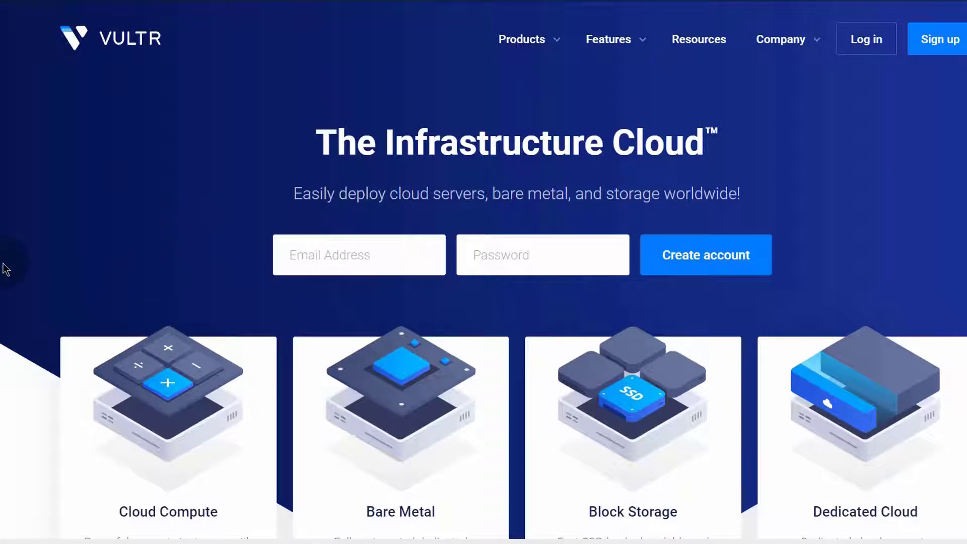
Look over the product offerings on the Vultr home page and open the Cloud Compute product page.
{"action": "scroll", "coordinate": [97, 265], "scroll_direction": "down", "scroll_amount": 5}
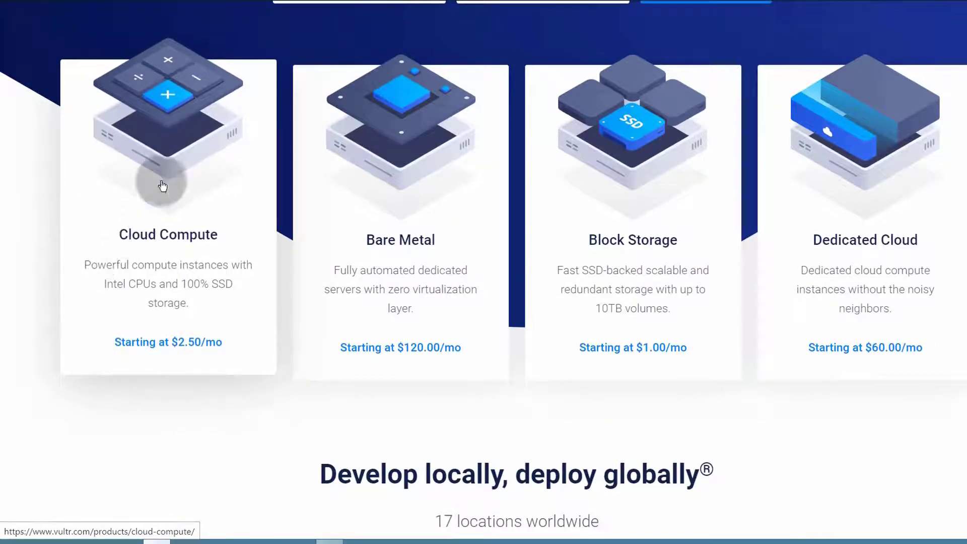
{"action": "scroll", "coordinate": [140, 233], "scroll_direction": "up", "scroll_amount": 3}
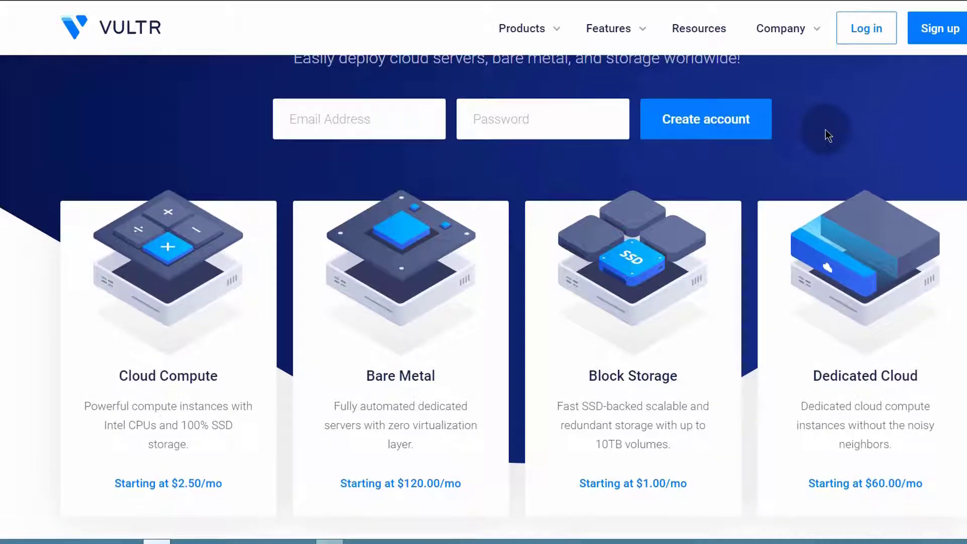
{"action": "scroll", "coordinate": [831, 137], "scroll_direction": "down", "scroll_amount": 3}
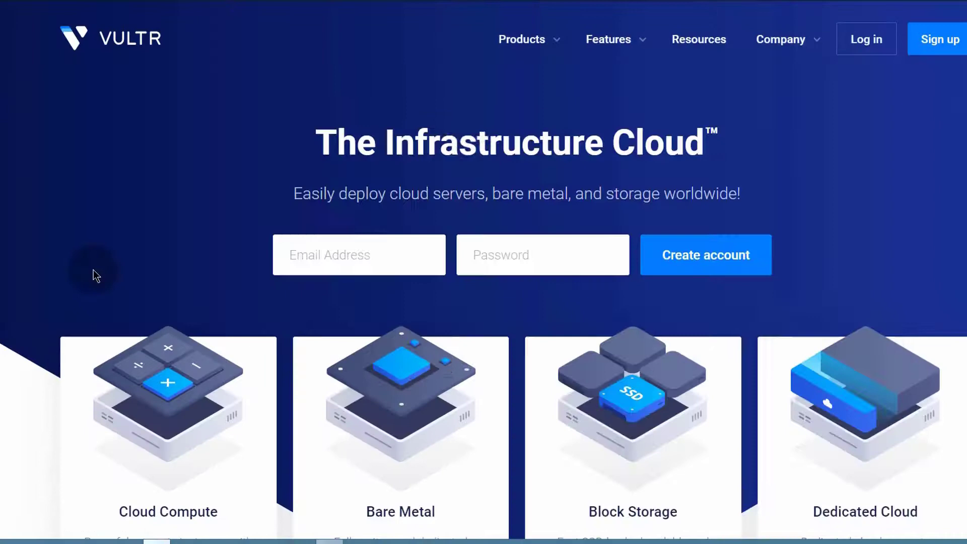
{"action": "scroll", "coordinate": [95, 273], "scroll_direction": "down", "scroll_amount": 7}
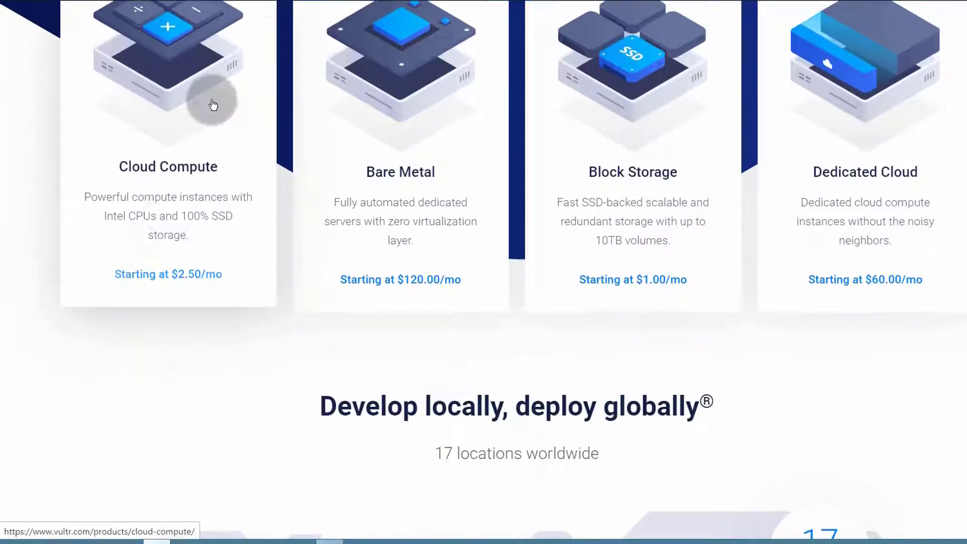
{"action": "left_click", "coordinate": [173, 182]}
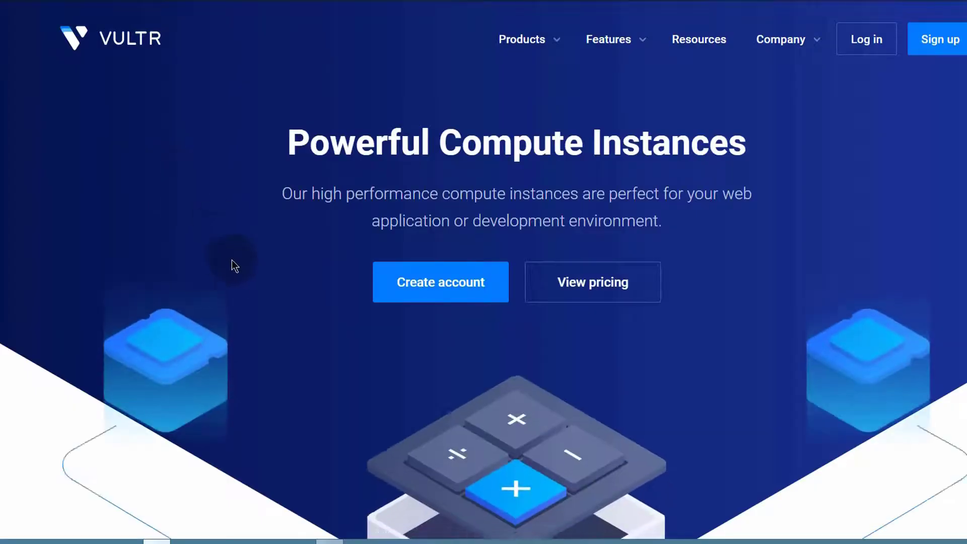
Examine the SSD Cloud Instances pricing table, comparing storage, CPU, memory, bandwidth and price of the plans.
{"action": "scroll", "coordinate": [242, 273], "scroll_direction": "down", "scroll_amount": 6}
{"action": "scroll", "coordinate": [250, 282], "scroll_direction": "down", "scroll_amount": 8}
{"action": "scroll", "coordinate": [286, 247], "scroll_direction": "up", "scroll_amount": 6}
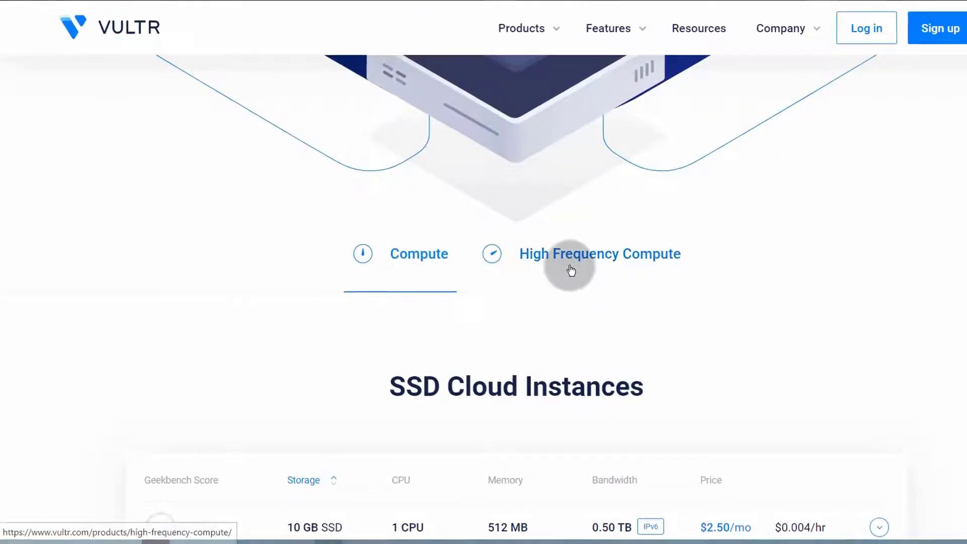
{"action": "scroll", "coordinate": [335, 335], "scroll_direction": "down", "scroll_amount": 1}
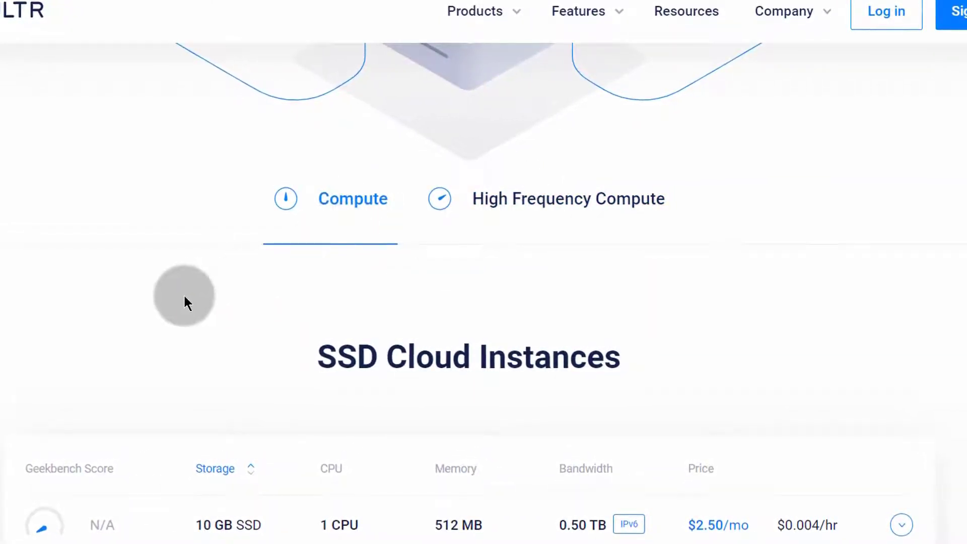
{"action": "scroll", "coordinate": [185, 301], "scroll_direction": "down", "scroll_amount": 5}
{"action": "scroll", "coordinate": [328, 218], "scroll_direction": "up", "scroll_amount": 4}
{"action": "scroll", "coordinate": [204, 236], "scroll_direction": "down", "scroll_amount": 5}
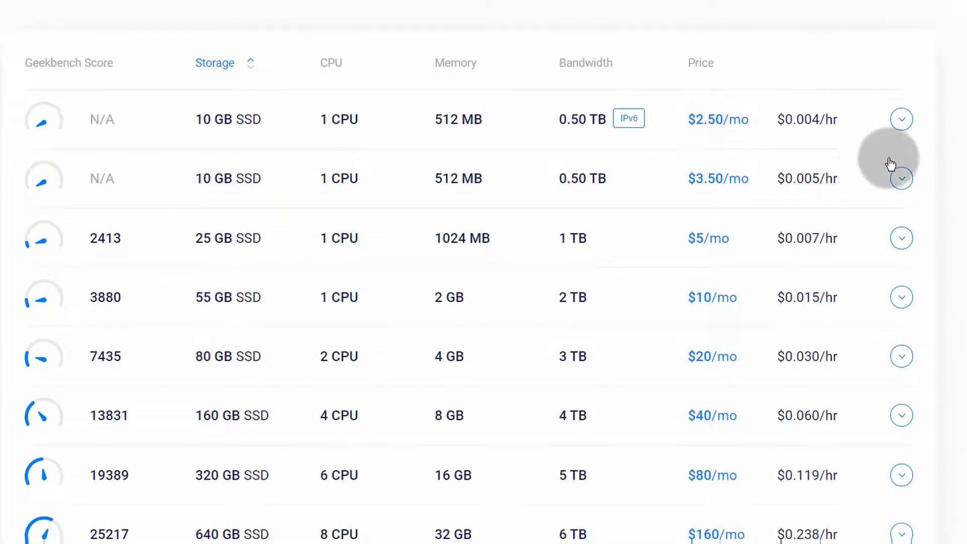
{"action": "scroll", "coordinate": [888, 166], "scroll_direction": "down", "scroll_amount": 4}
{"action": "scroll", "coordinate": [885, 190], "scroll_direction": "up", "scroll_amount": 8}
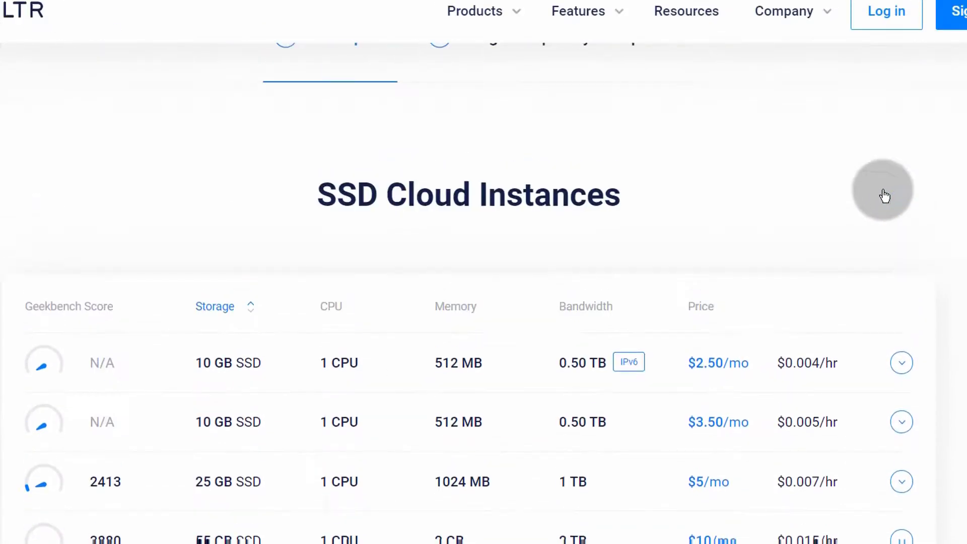
{"action": "scroll", "coordinate": [697, 270], "scroll_direction": "down", "scroll_amount": 3}
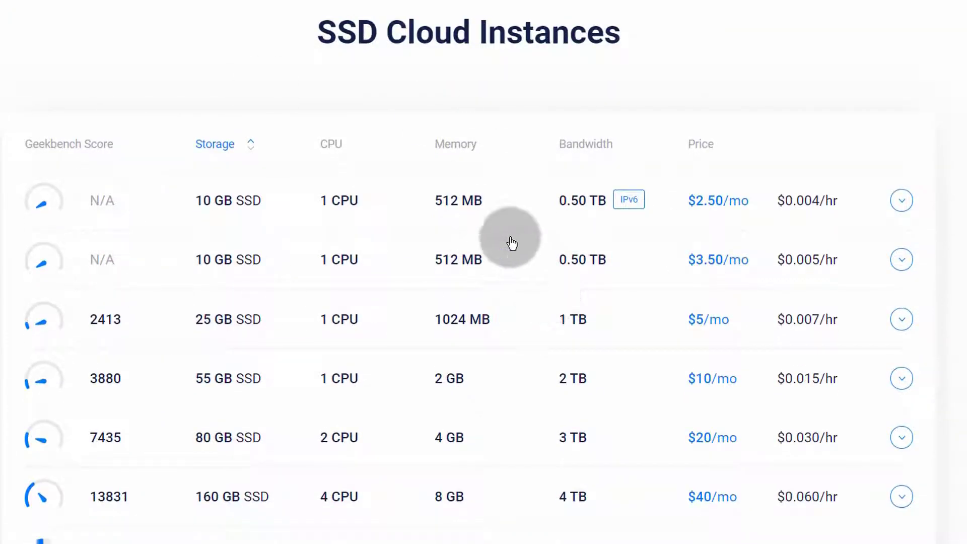
{"action": "mouse_move", "coordinate": [599, 203]}
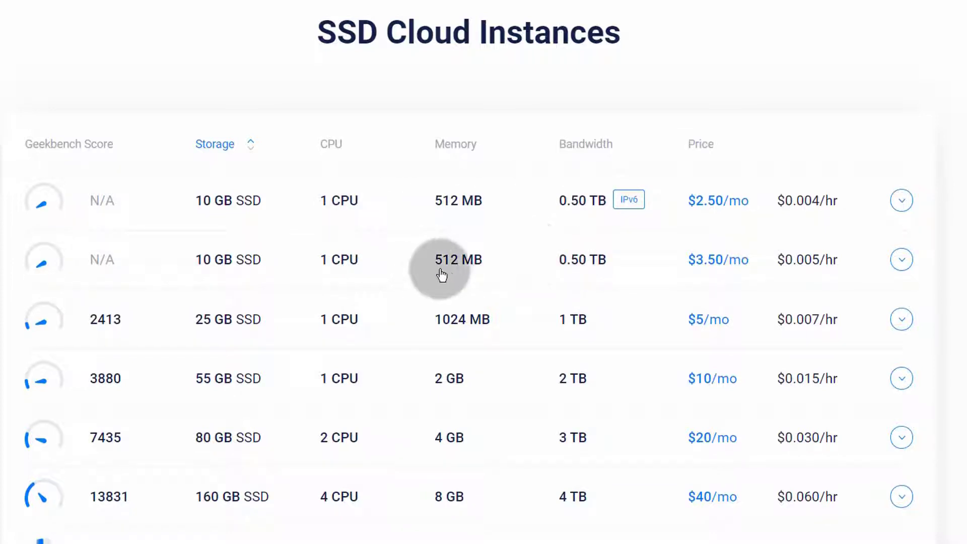
{"action": "mouse_move", "coordinate": [638, 201]}
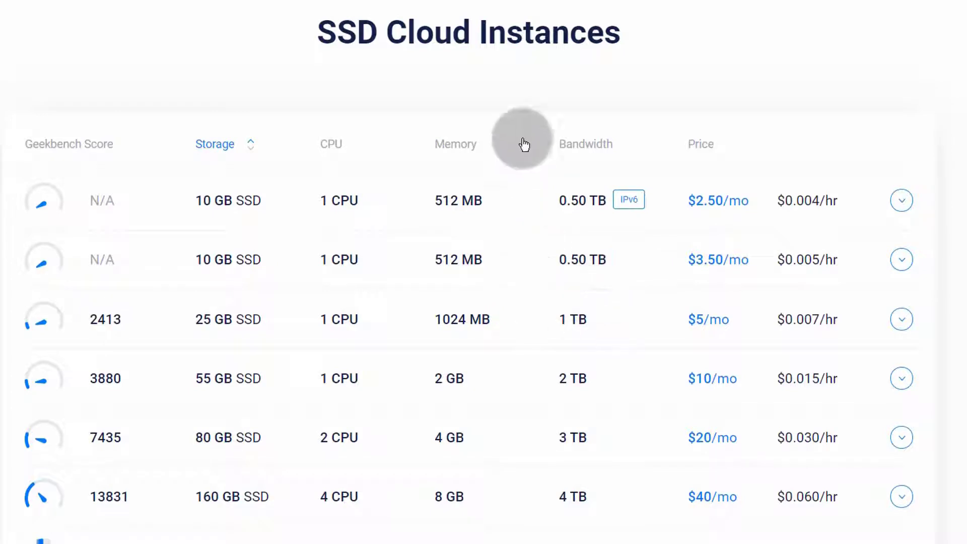
Open the High Frequency Compute plans and examine their storage, CPU, memory, bandwidth and pricing.
{"action": "scroll", "coordinate": [503, 523], "scroll_direction": "up", "scroll_amount": 5}
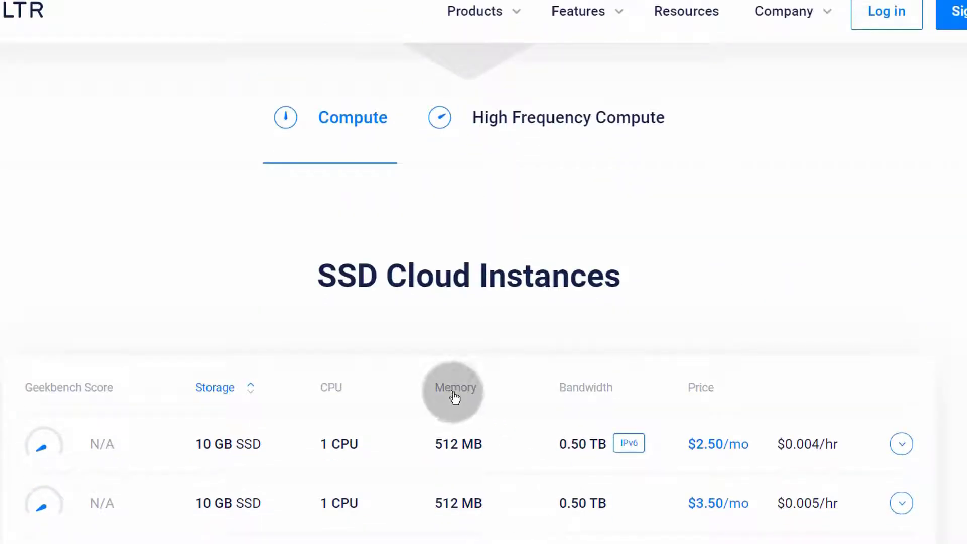
{"action": "left_click", "coordinate": [540, 123]}
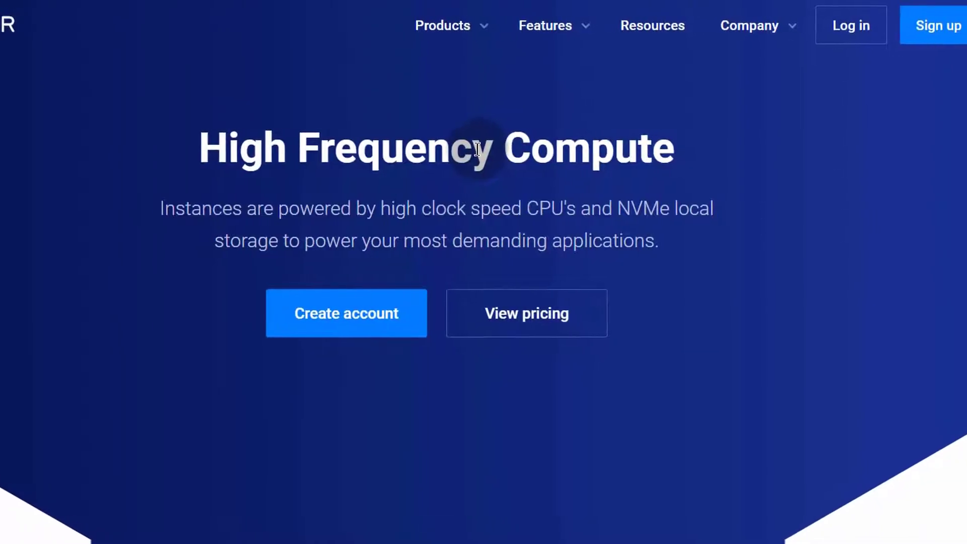
{"action": "scroll", "coordinate": [232, 408], "scroll_direction": "down", "scroll_amount": 8}
{"action": "scroll", "coordinate": [232, 408], "scroll_direction": "down", "scroll_amount": 6}
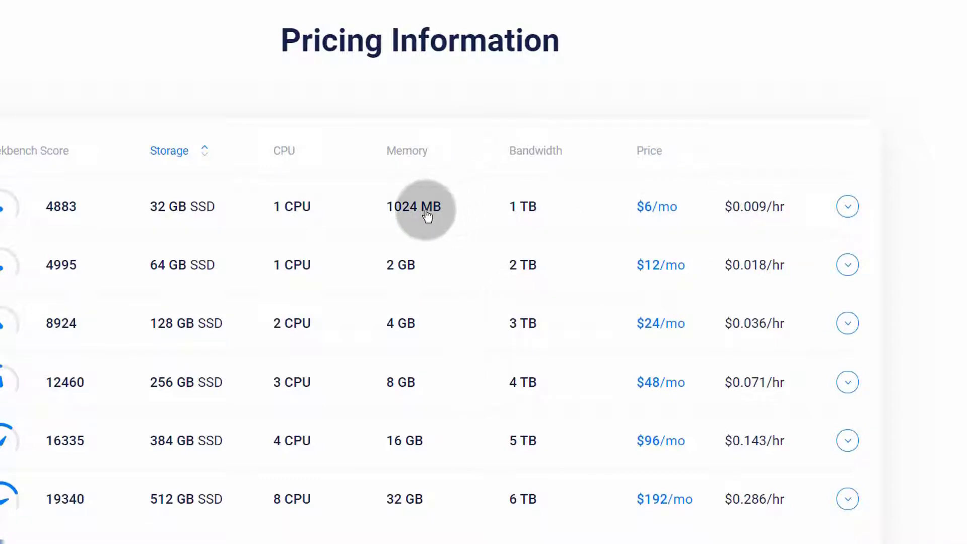
{"action": "scroll", "coordinate": [358, 234], "scroll_direction": "down", "scroll_amount": 1}
{"action": "scroll", "coordinate": [357, 234], "scroll_direction": "down", "scroll_amount": 1}
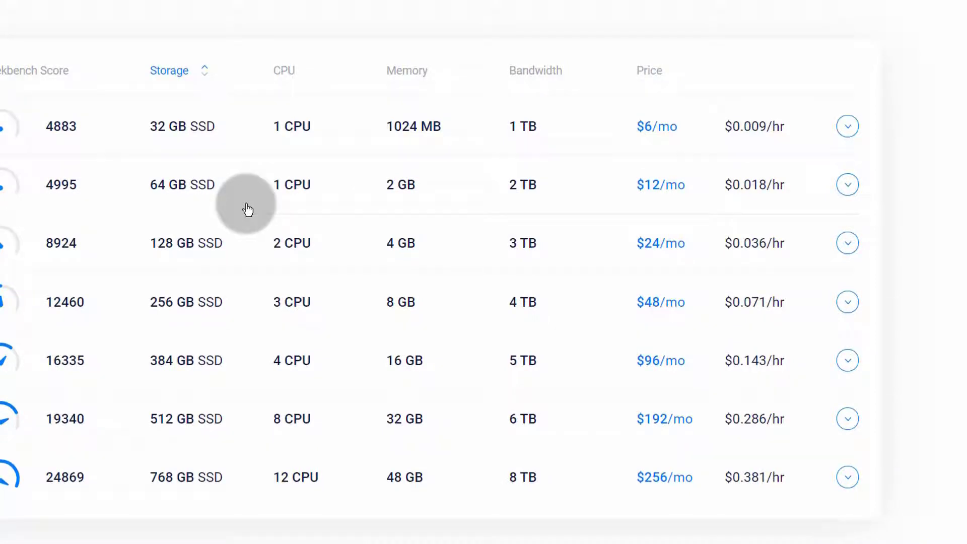
{"action": "scroll", "coordinate": [249, 211], "scroll_direction": "up", "scroll_amount": 3}
{"action": "scroll", "coordinate": [282, 383], "scroll_direction": "down", "scroll_amount": 3}
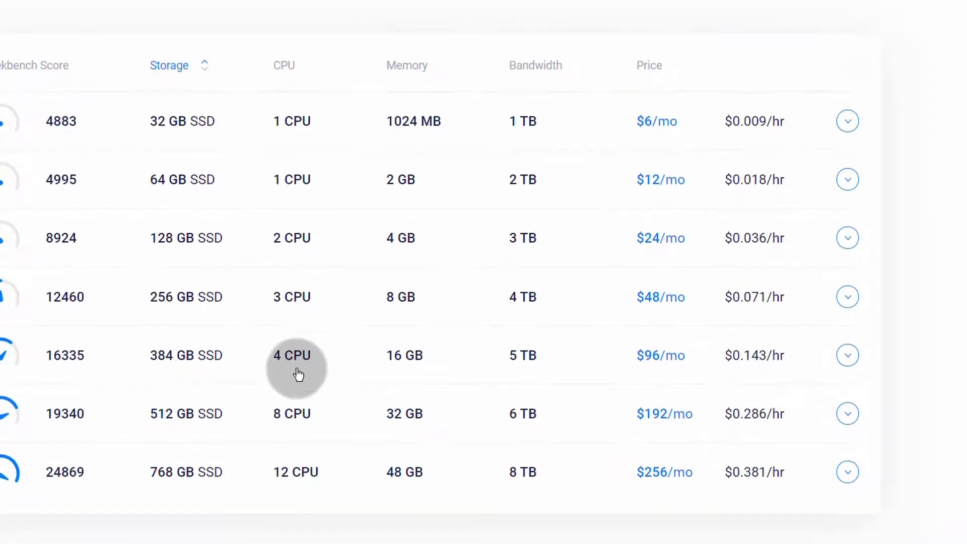
{"action": "scroll", "coordinate": [298, 371], "scroll_direction": "up", "scroll_amount": 4}
{"action": "scroll", "coordinate": [300, 373], "scroll_direction": "up", "scroll_amount": 5}
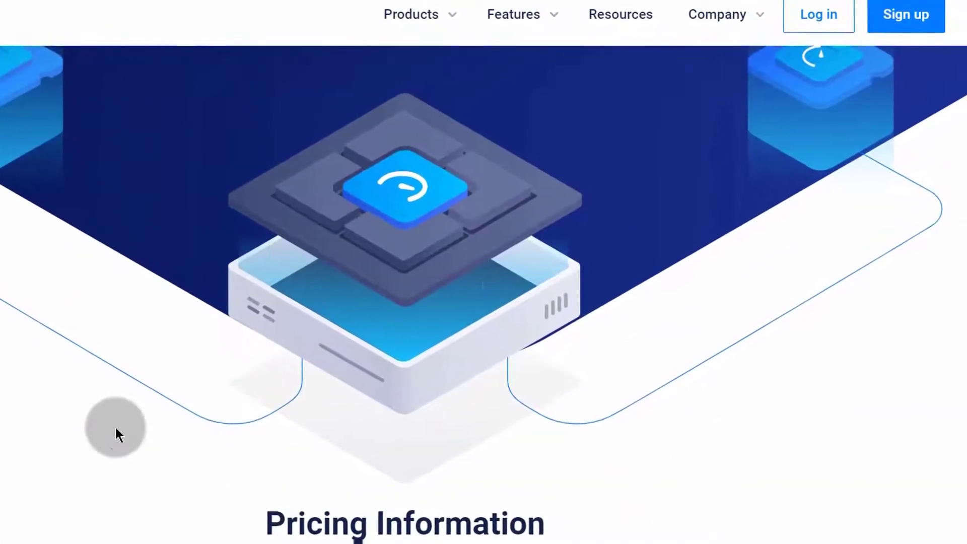
{"action": "scroll", "coordinate": [112, 433], "scroll_direction": "down", "scroll_amount": 6}
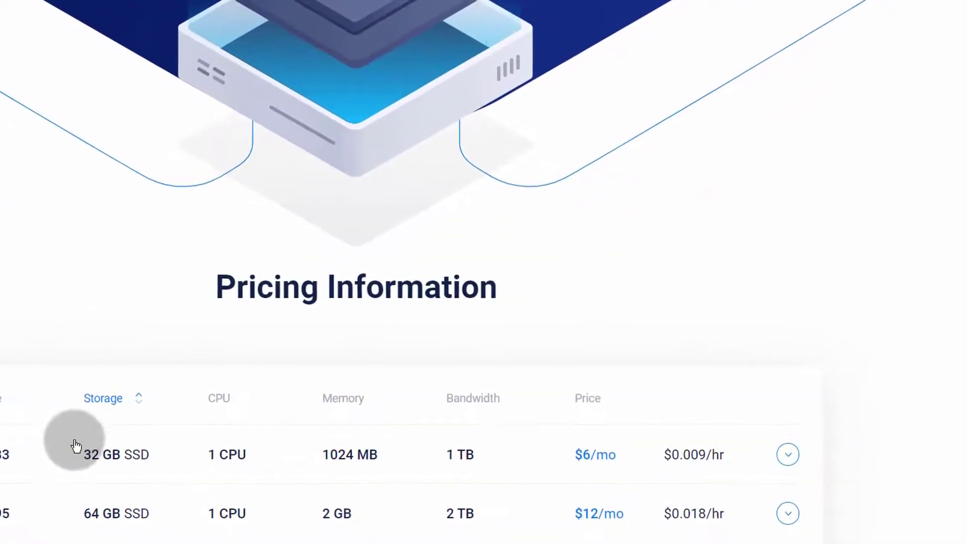
{"action": "scroll", "coordinate": [388, 309], "scroll_direction": "up", "scroll_amount": 6}
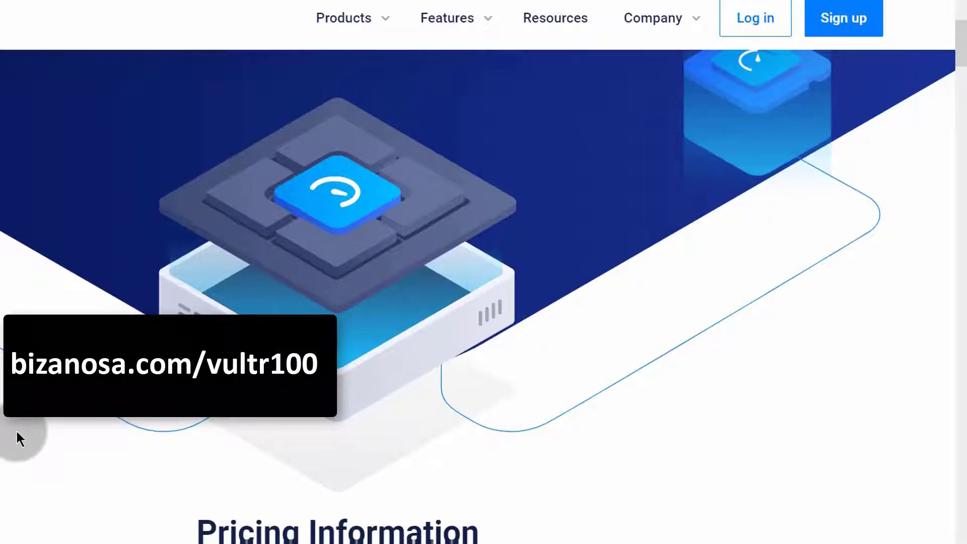
Open the account sign-up page and switch to the login for existing members.
{"action": "scroll", "coordinate": [233, 407], "scroll_direction": "up", "scroll_amount": 6}
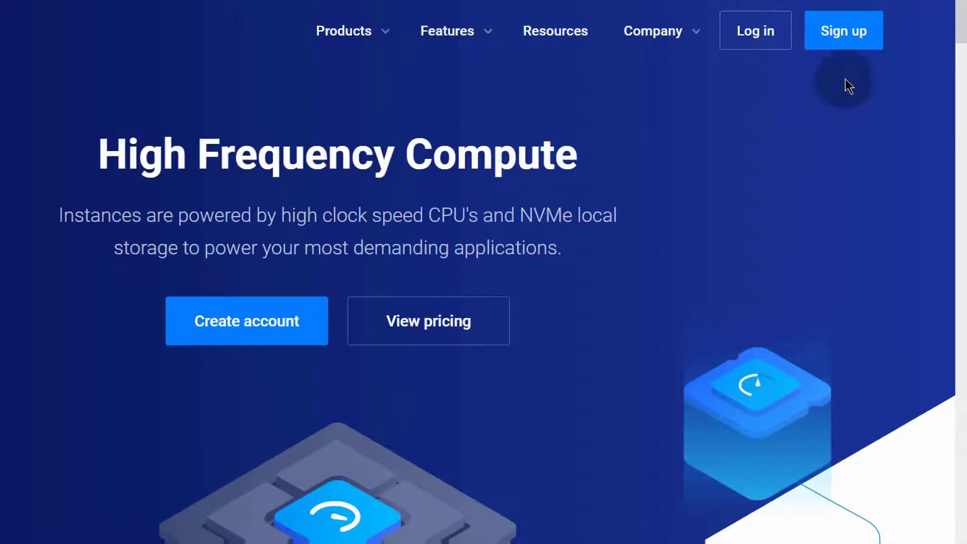
{"action": "left_click", "coordinate": [839, 32]}
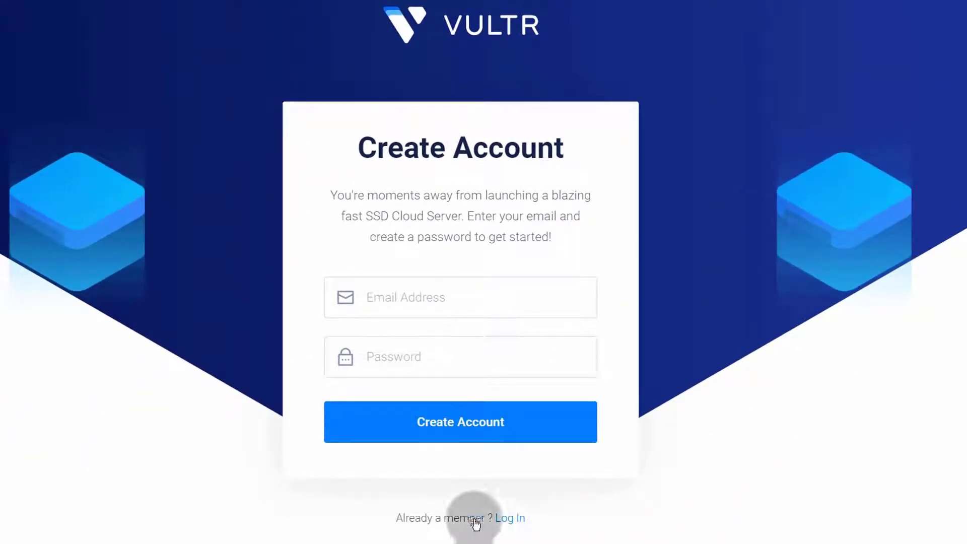
{"action": "left_click", "coordinate": [516, 518]}
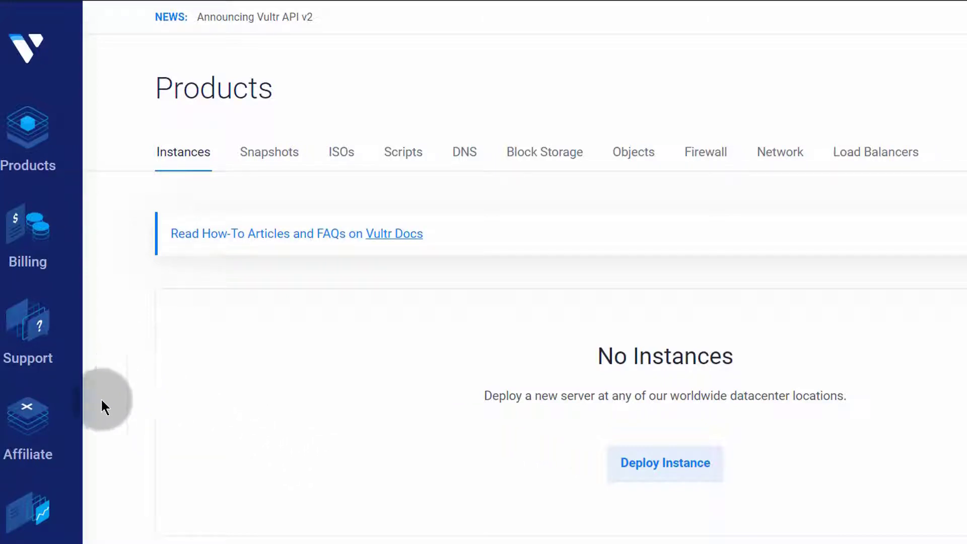
View the Billing page's payment options and the Affiliate page's referral program details.
{"action": "left_click", "coordinate": [23, 241]}
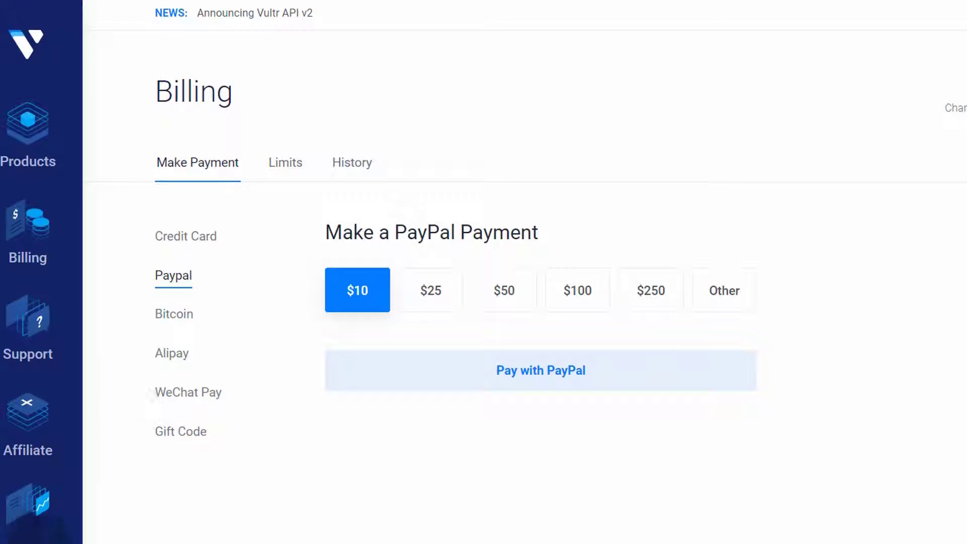
{"action": "left_click", "coordinate": [30, 428]}
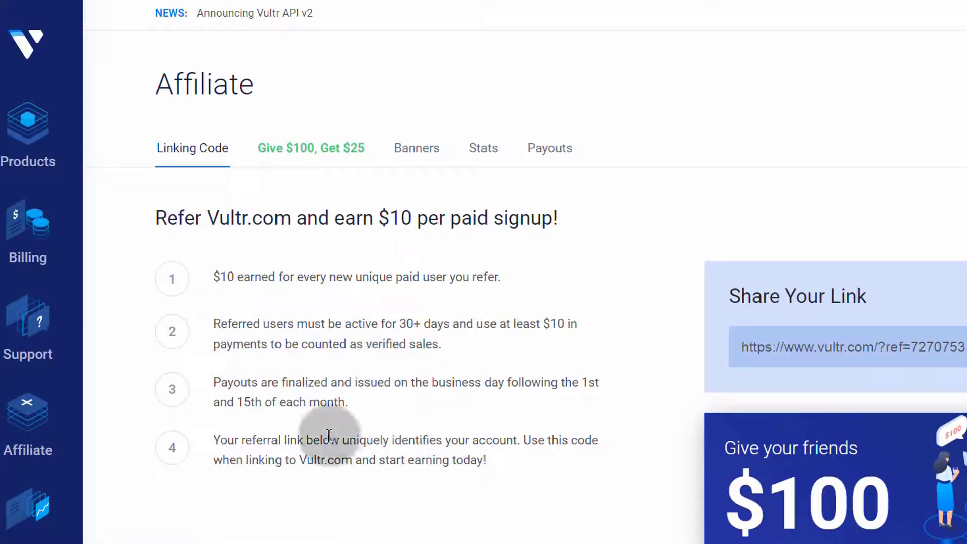
{"action": "left_click", "coordinate": [251, 150]}
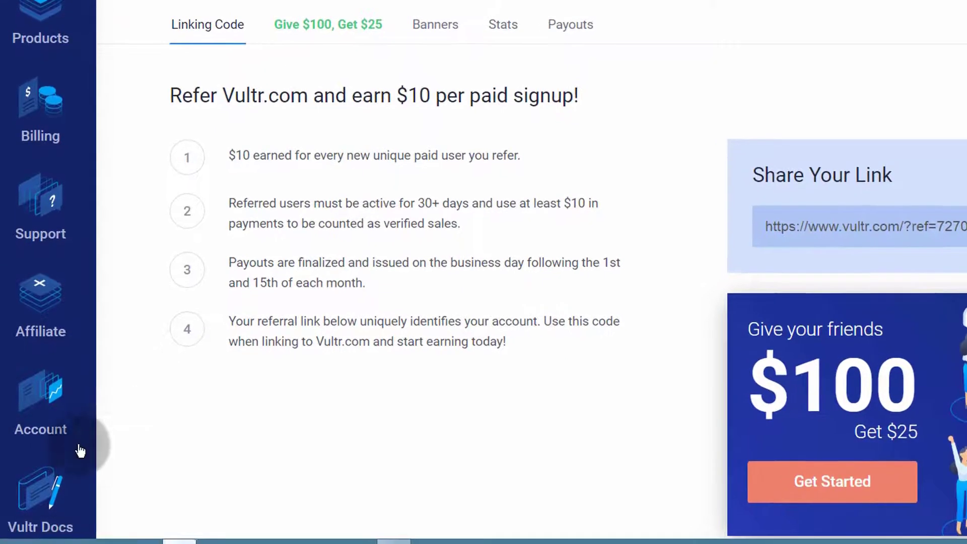
Open two-factor authentication management in the account's authentication settings and view the available methods.
{"action": "left_click", "coordinate": [48, 403]}
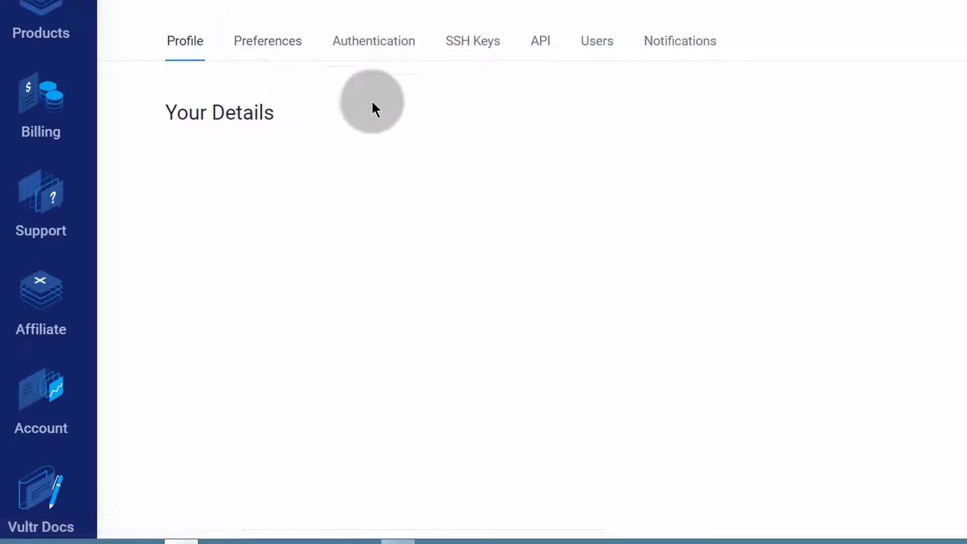
{"action": "left_click", "coordinate": [372, 49]}
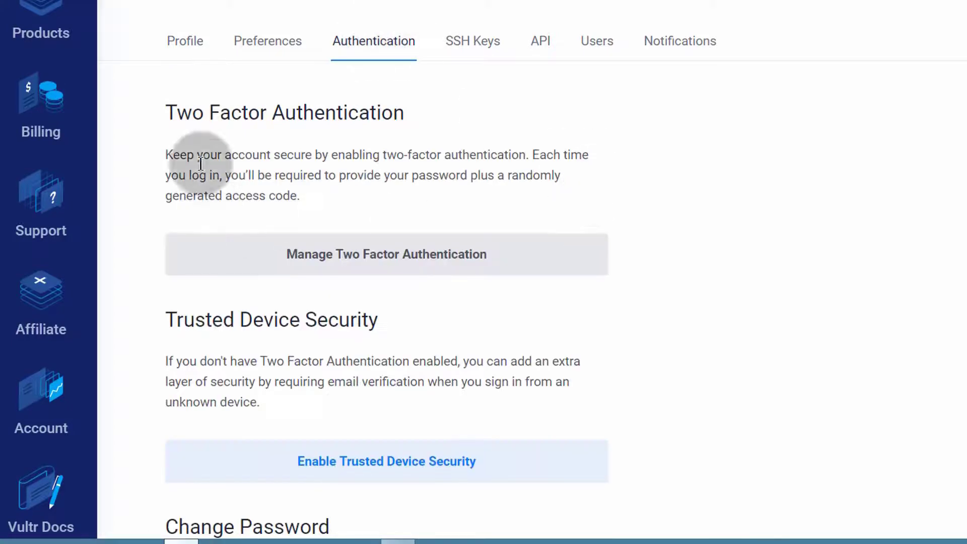
{"action": "scroll", "coordinate": [341, 280], "scroll_direction": "down", "scroll_amount": 5}
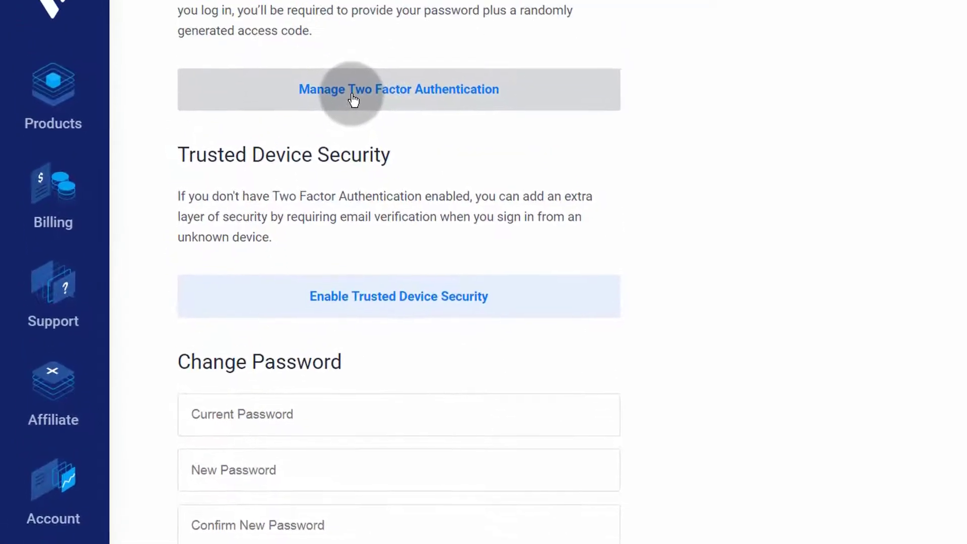
{"action": "left_click", "coordinate": [341, 6]}
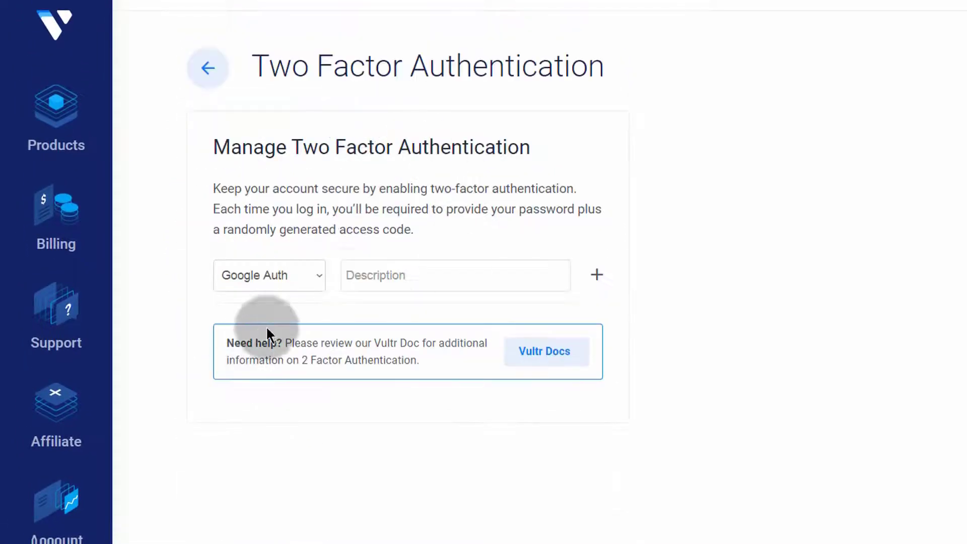
{"action": "left_click", "coordinate": [313, 273]}
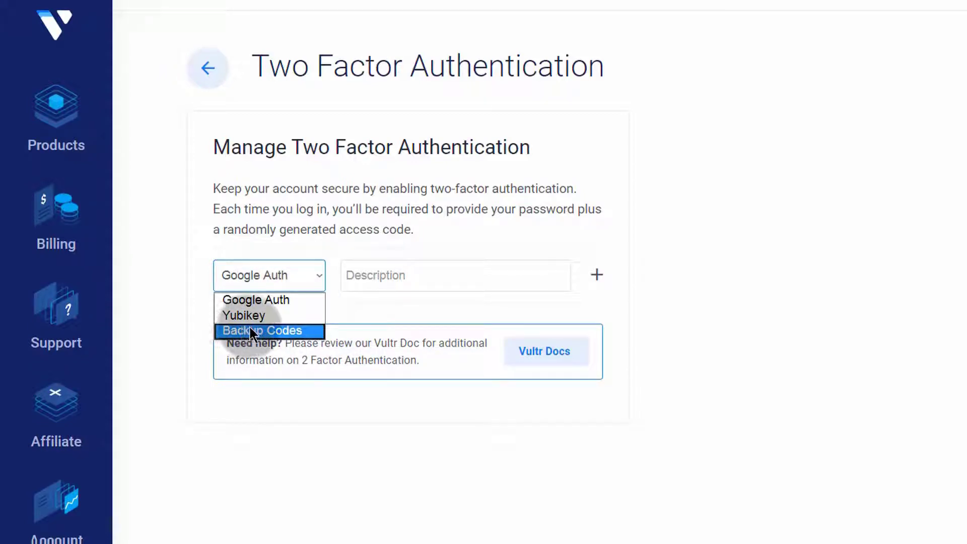
{"action": "left_click", "coordinate": [263, 428]}
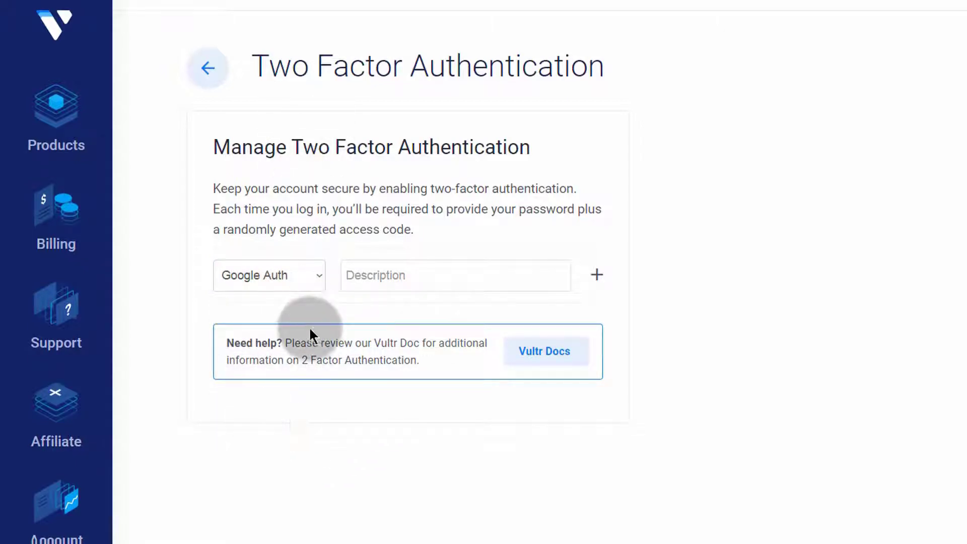
Open the Vultr Docs knowledge base and look over its latest articles and documentation categories.
{"action": "scroll", "coordinate": [180, 357], "scroll_direction": "down", "scroll_amount": 2}
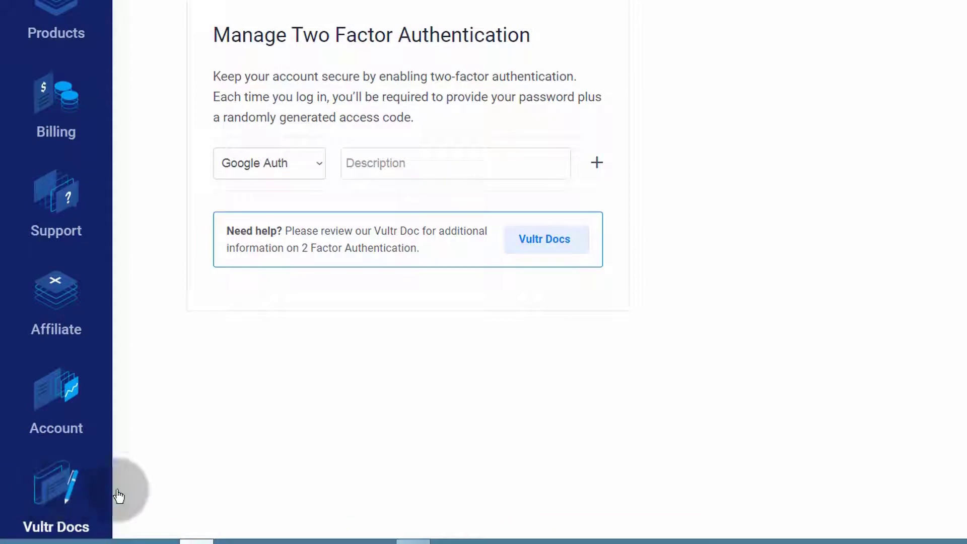
{"action": "left_click", "coordinate": [69, 494]}
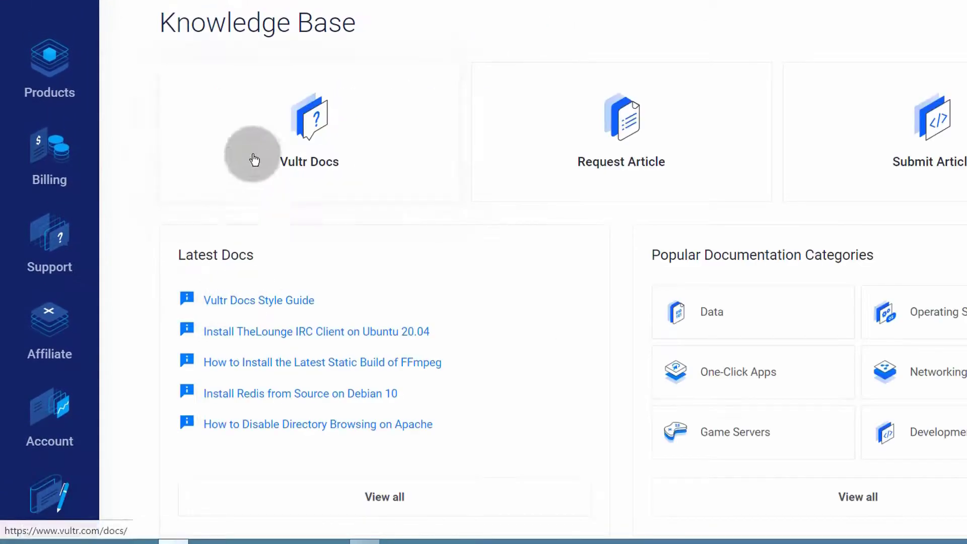
{"action": "scroll", "coordinate": [272, 192], "scroll_direction": "down", "scroll_amount": 1}
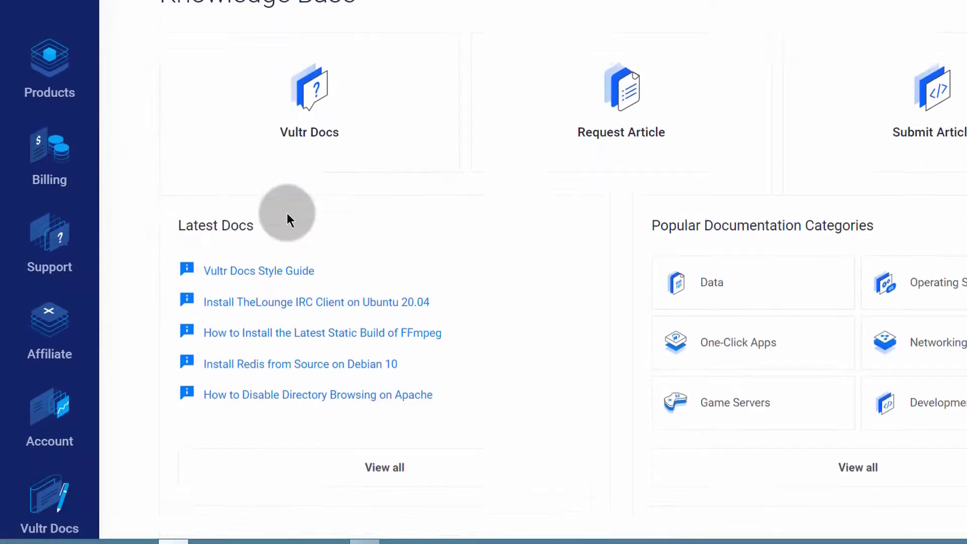
Open the Products section and view its instances and snapshots pages.
{"action": "scroll", "coordinate": [281, 233], "scroll_direction": "up", "scroll_amount": 1}
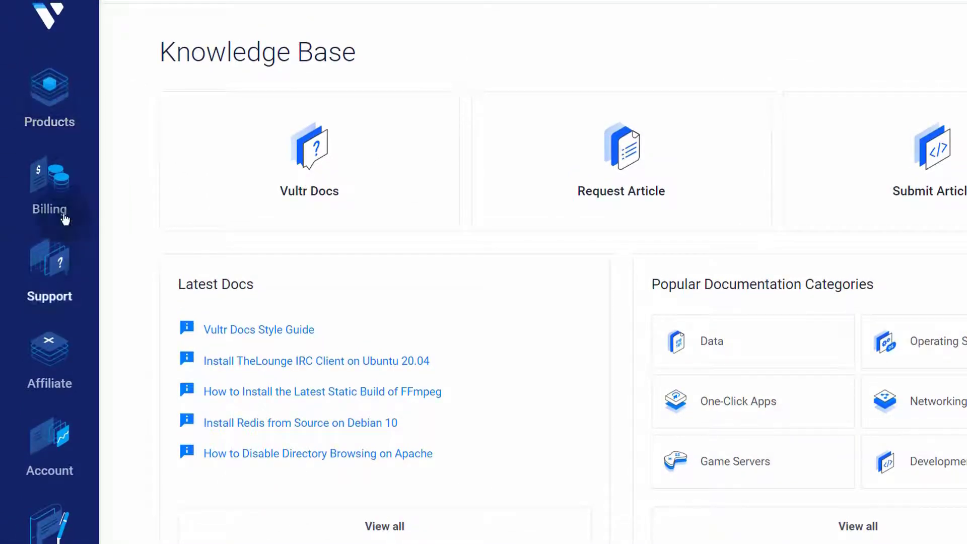
{"action": "left_click", "coordinate": [47, 98]}
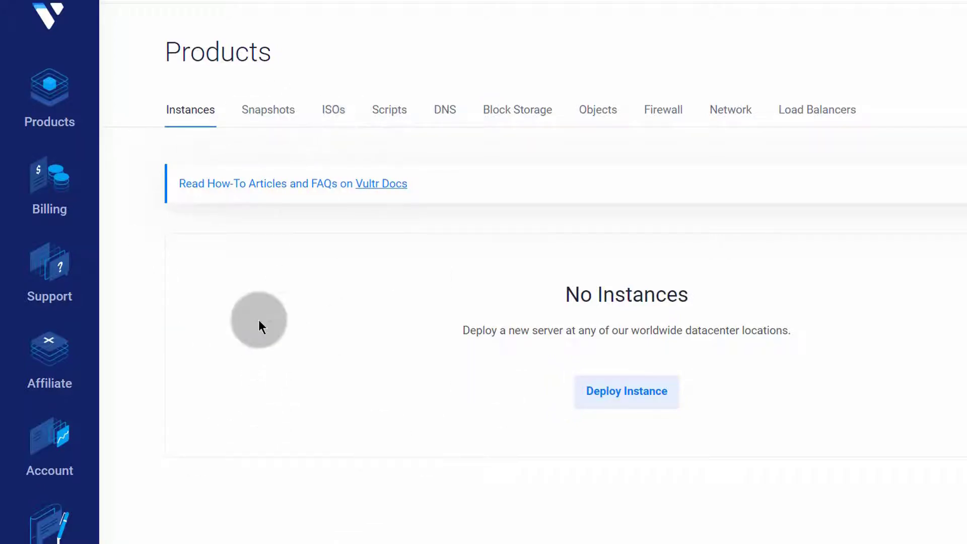
{"action": "left_click", "coordinate": [267, 112]}
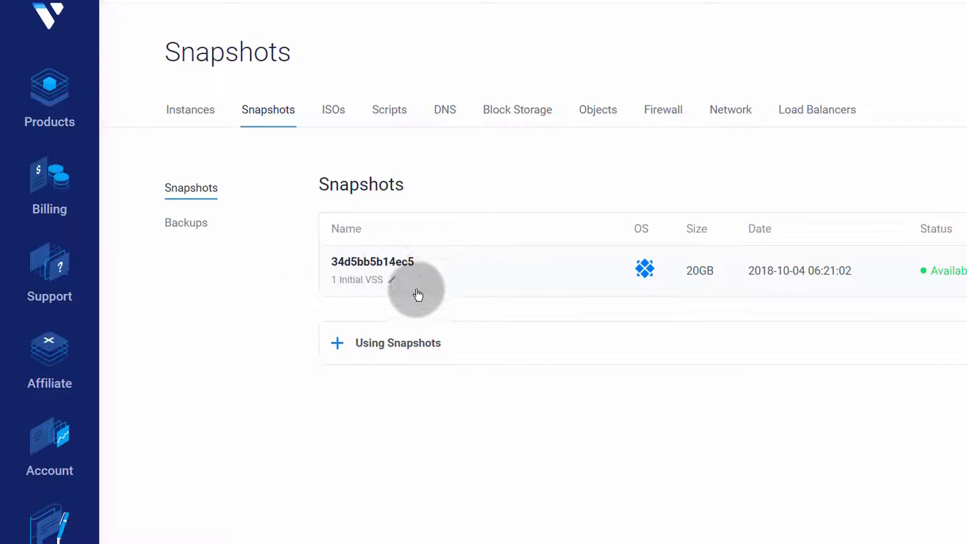
{"action": "mouse_move", "coordinate": [367, 285]}
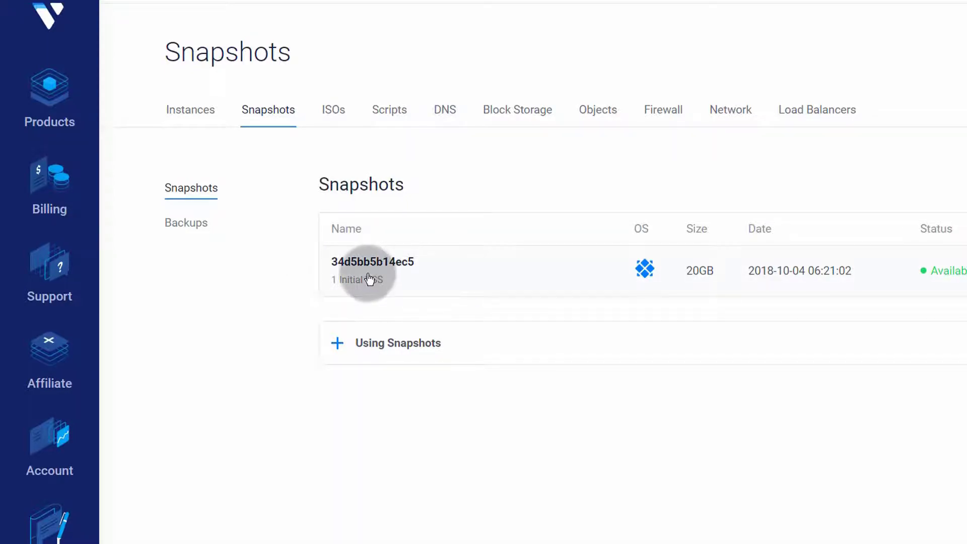
View the product pages for ISOs, startup scripts, DNS, block storage and object storage.
{"action": "left_click", "coordinate": [332, 105]}
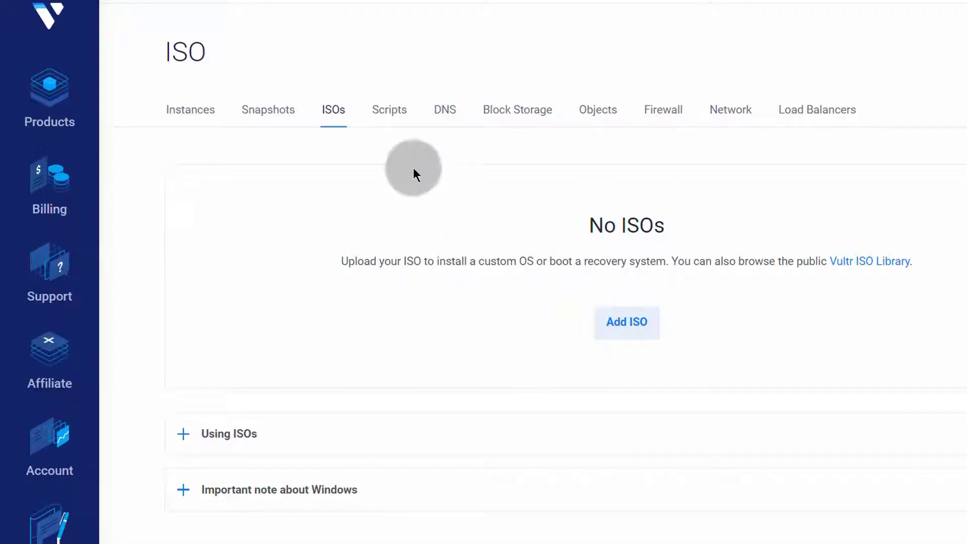
{"action": "left_click", "coordinate": [391, 115]}
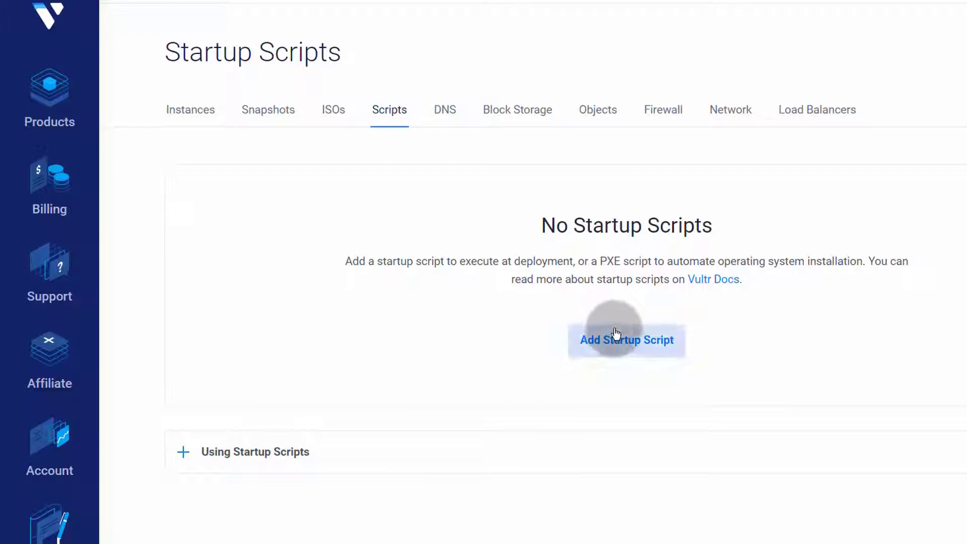
{"action": "left_click", "coordinate": [446, 109]}
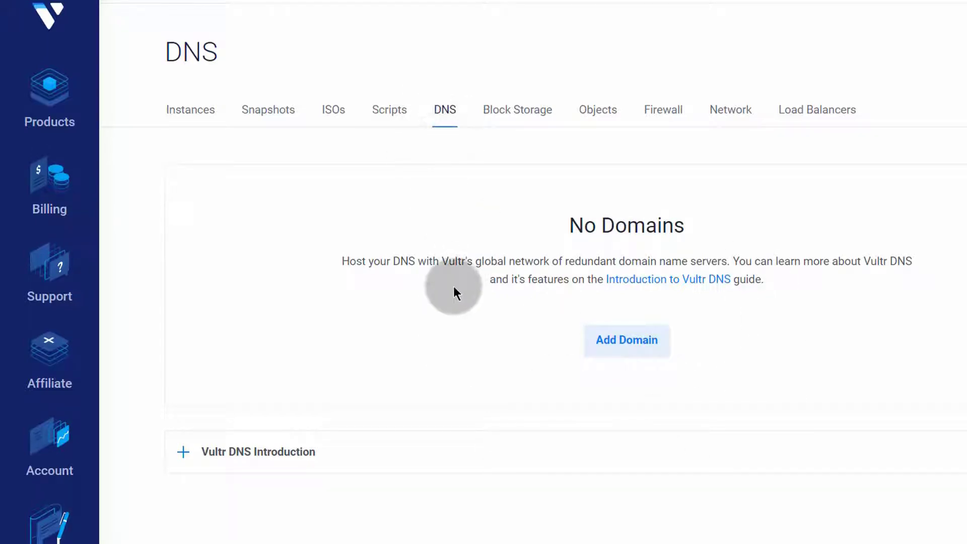
{"action": "left_click", "coordinate": [521, 113]}
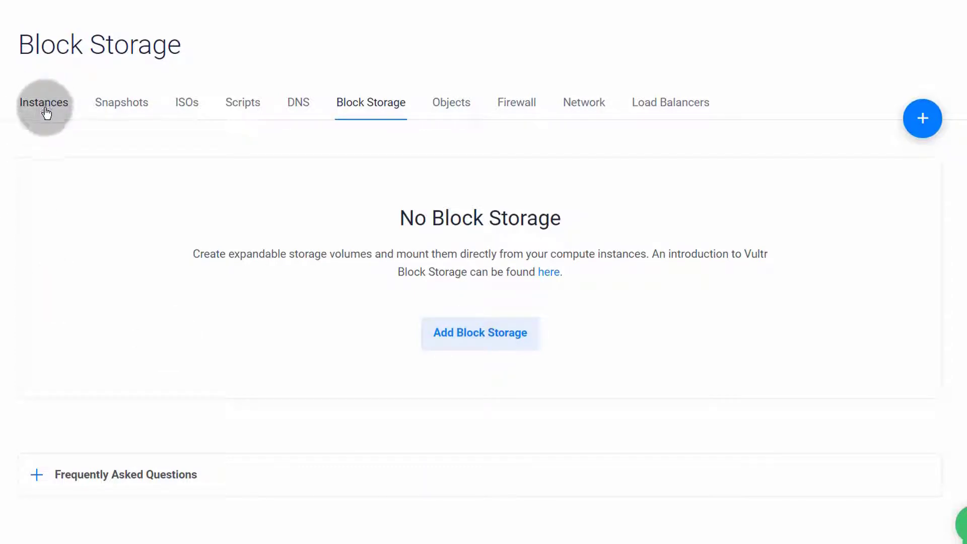
{"action": "left_click", "coordinate": [446, 109]}
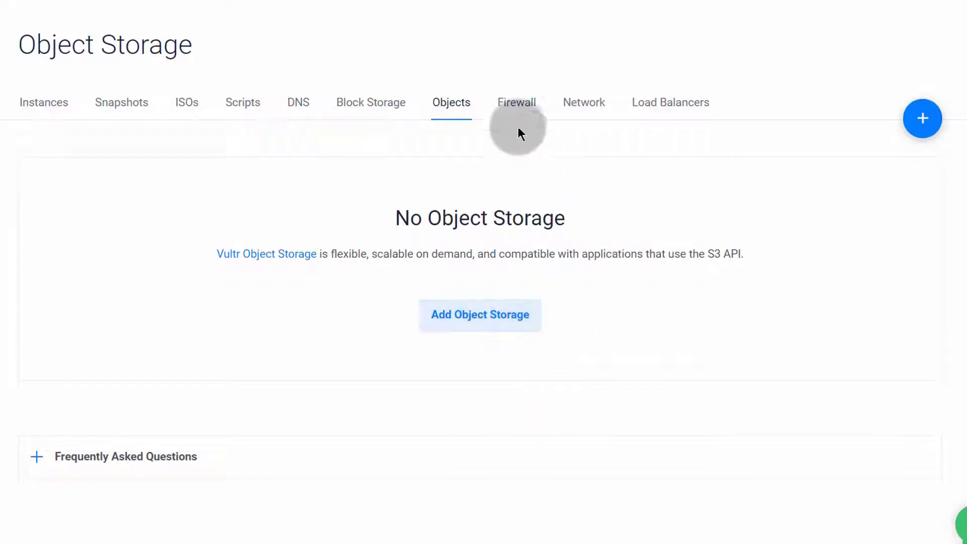
Open the Firewall page and read the notes on using the Vultr Firewall.
{"action": "left_click", "coordinate": [519, 104]}
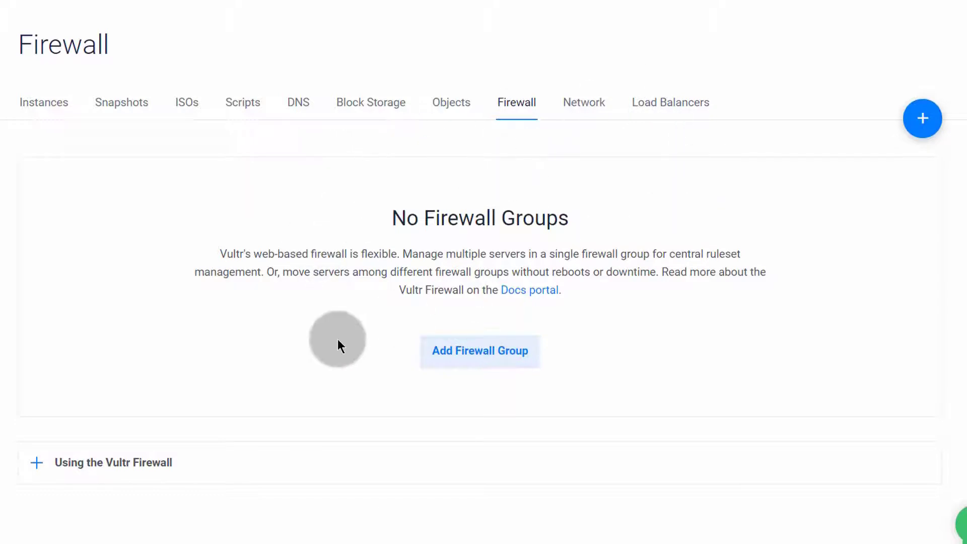
{"action": "left_click", "coordinate": [38, 463]}
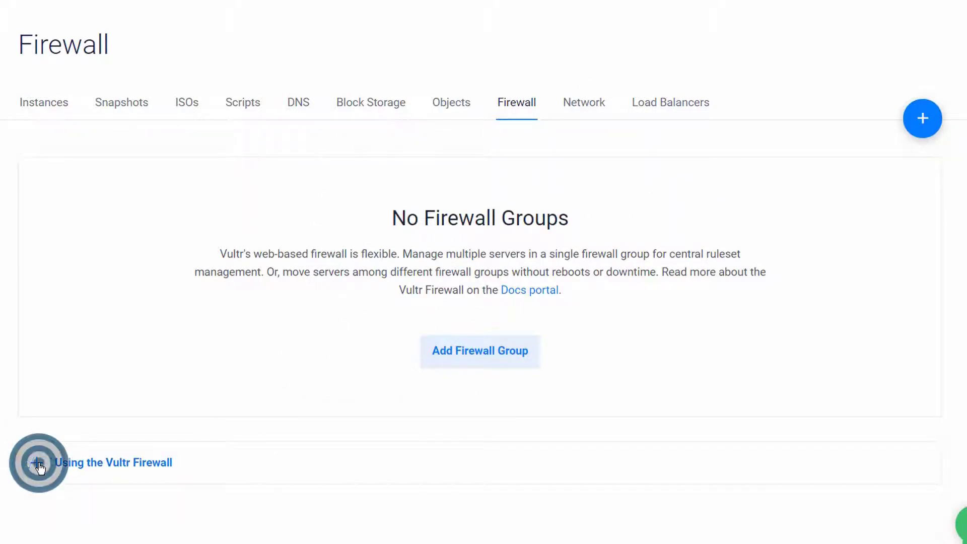
{"action": "scroll", "coordinate": [75, 434], "scroll_direction": "down", "scroll_amount": 2}
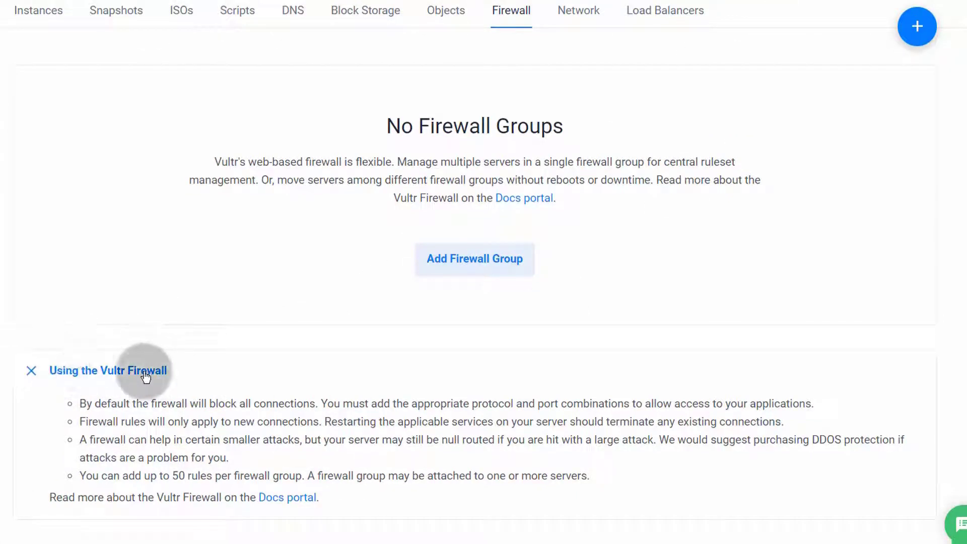
{"action": "left_click", "coordinate": [30, 373]}
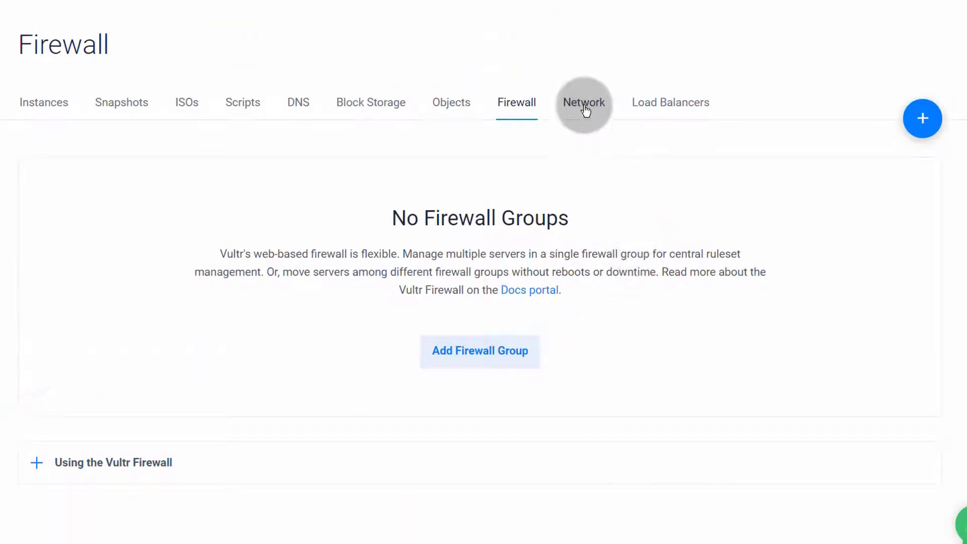
View the Network page's reserved IPs and the Load Balancers page's add options and frequently asked questions.
{"action": "left_click", "coordinate": [585, 106]}
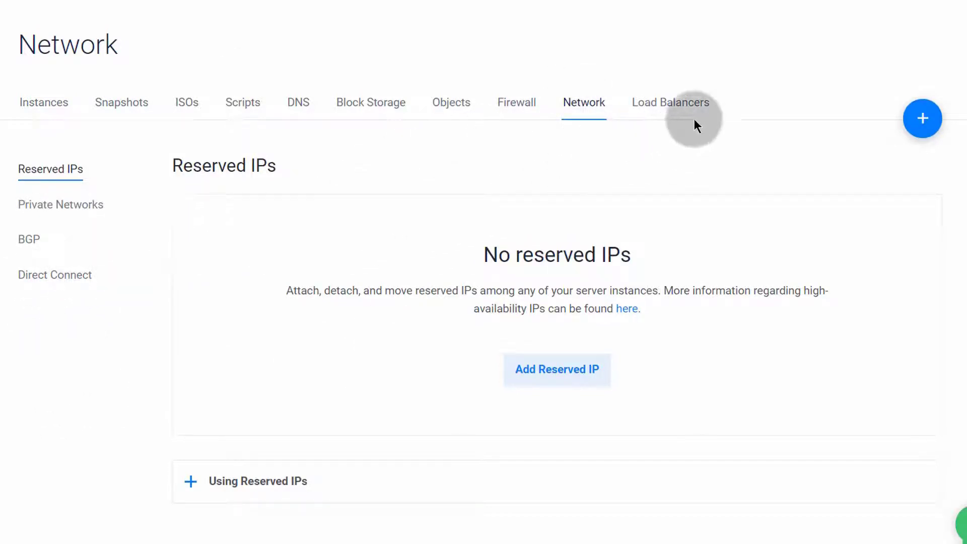
{"action": "left_click", "coordinate": [684, 103]}
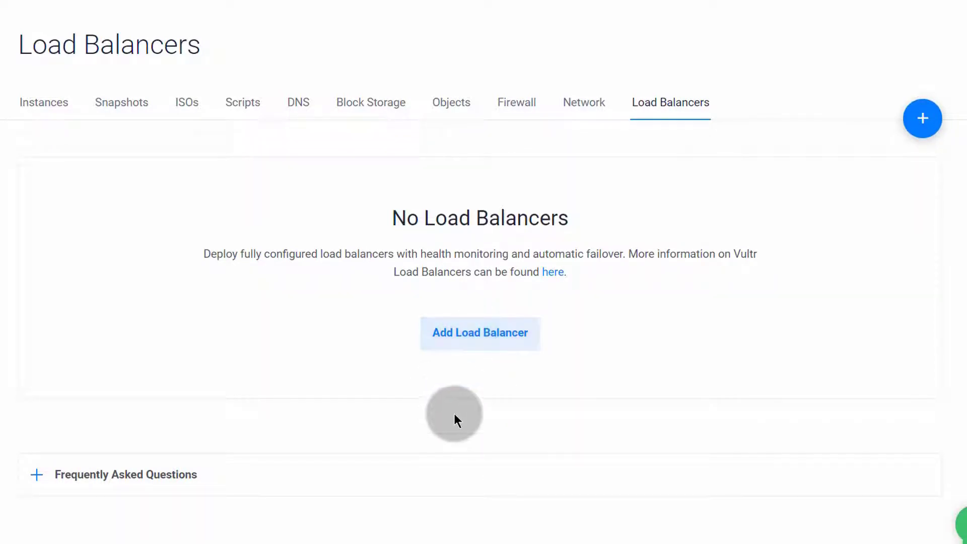
{"action": "left_click", "coordinate": [922, 120]}
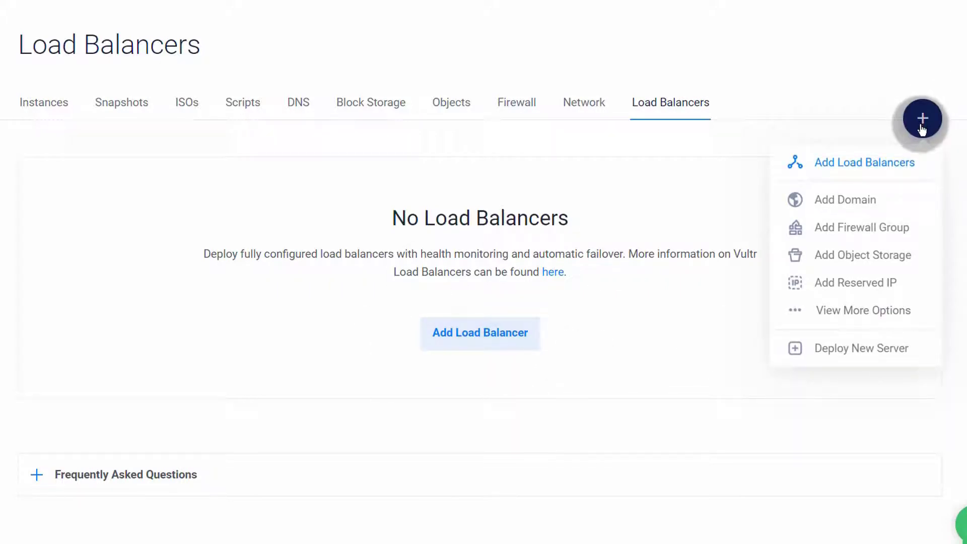
{"action": "left_click", "coordinate": [276, 403]}
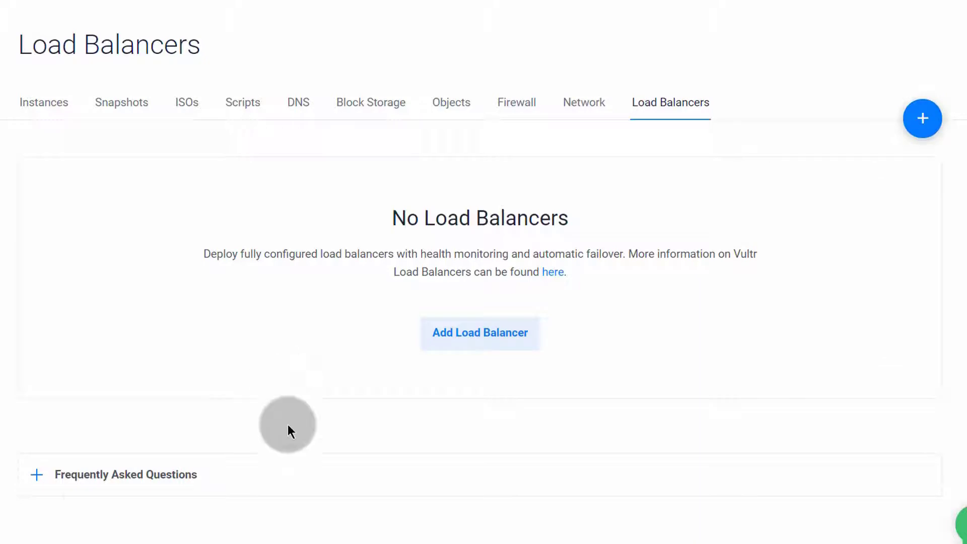
{"action": "left_click", "coordinate": [38, 475]}
{"action": "scroll", "coordinate": [119, 442], "scroll_direction": "down", "scroll_amount": 4}
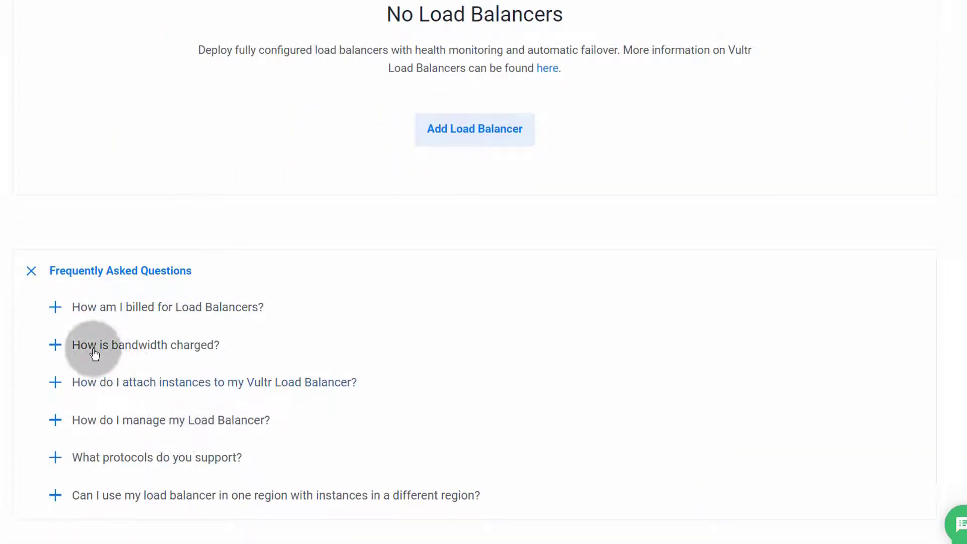
{"action": "left_click", "coordinate": [32, 272]}
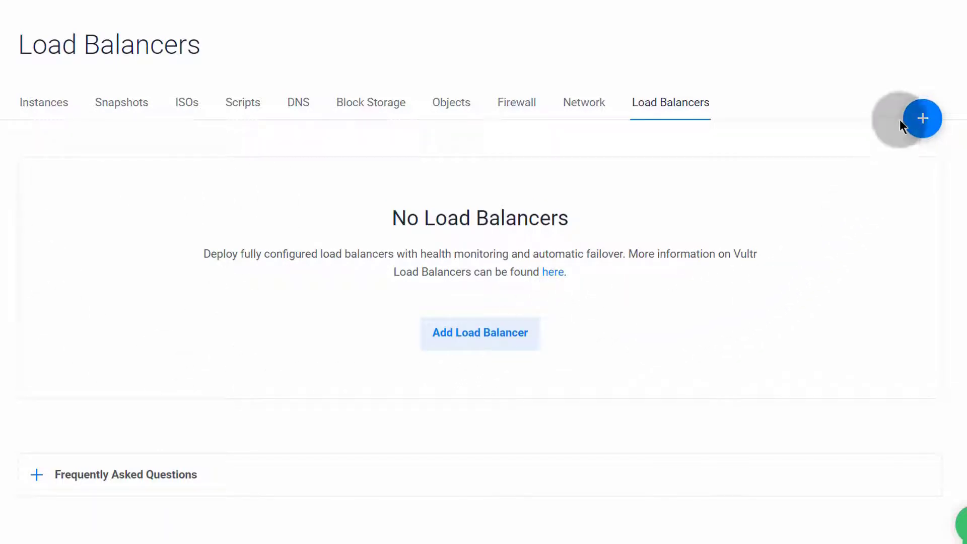
From the Instances page, look through the full list of add options and open the form for deploying a new server.
{"action": "mouse_move", "coordinate": [922, 119]}
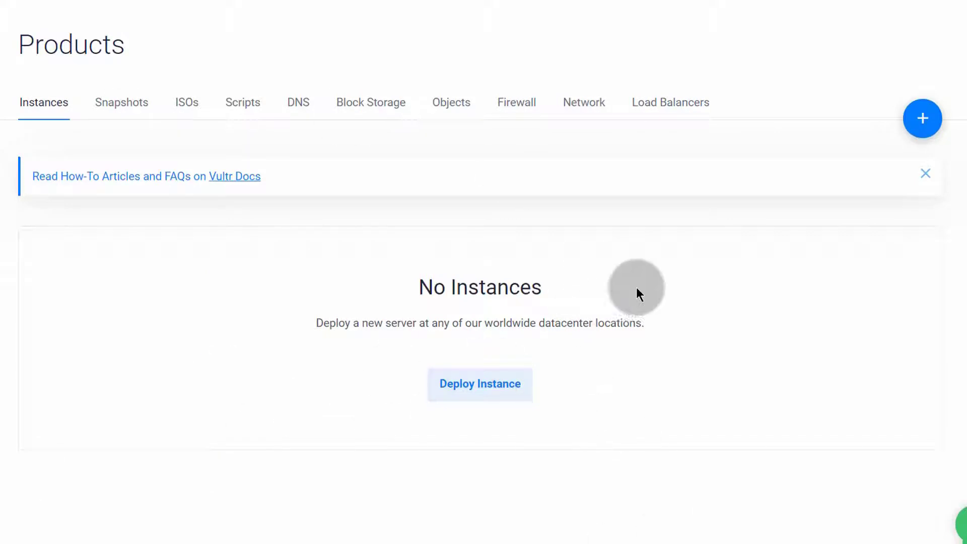
{"action": "mouse_move", "coordinate": [926, 121]}
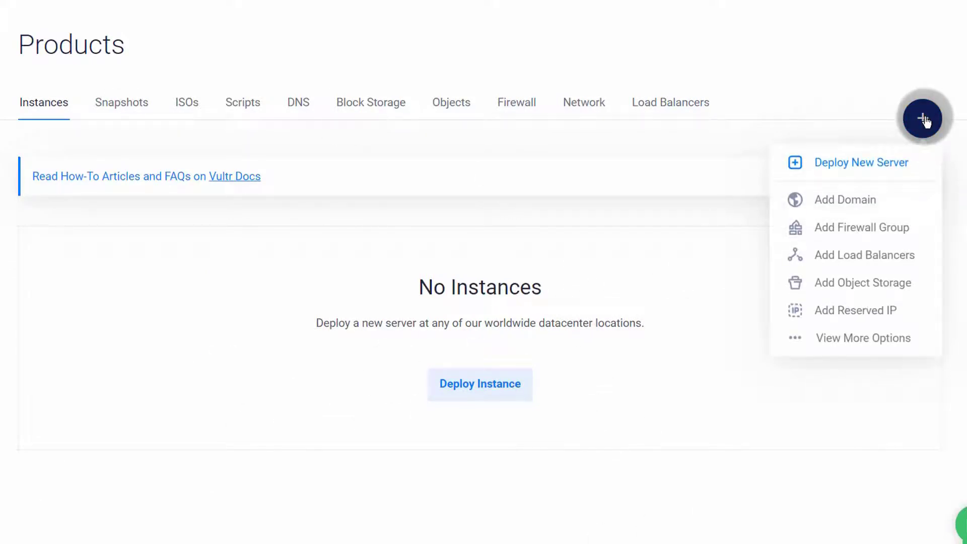
{"action": "left_click", "coordinate": [847, 166]}
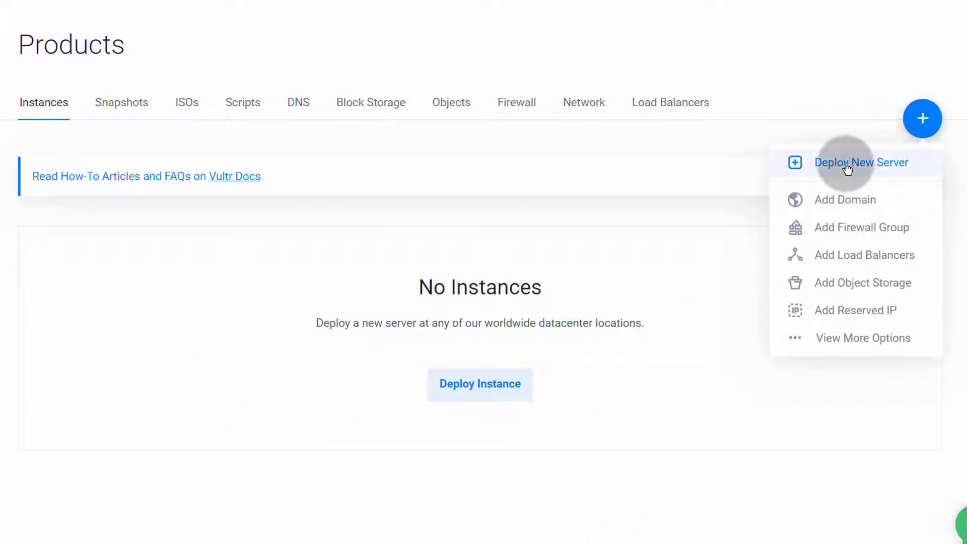
{"action": "left_click", "coordinate": [847, 166]}
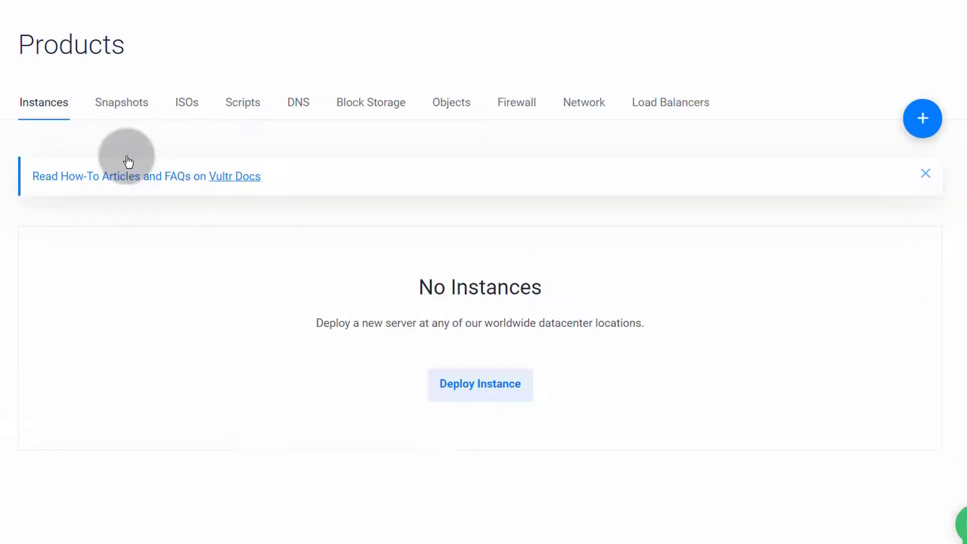
{"action": "left_click", "coordinate": [935, 127]}
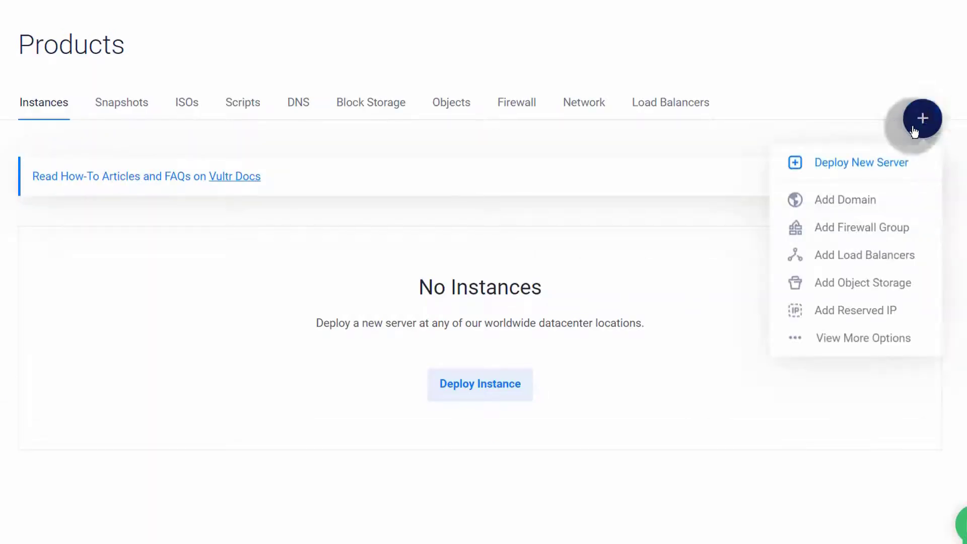
{"action": "left_click", "coordinate": [863, 194]}
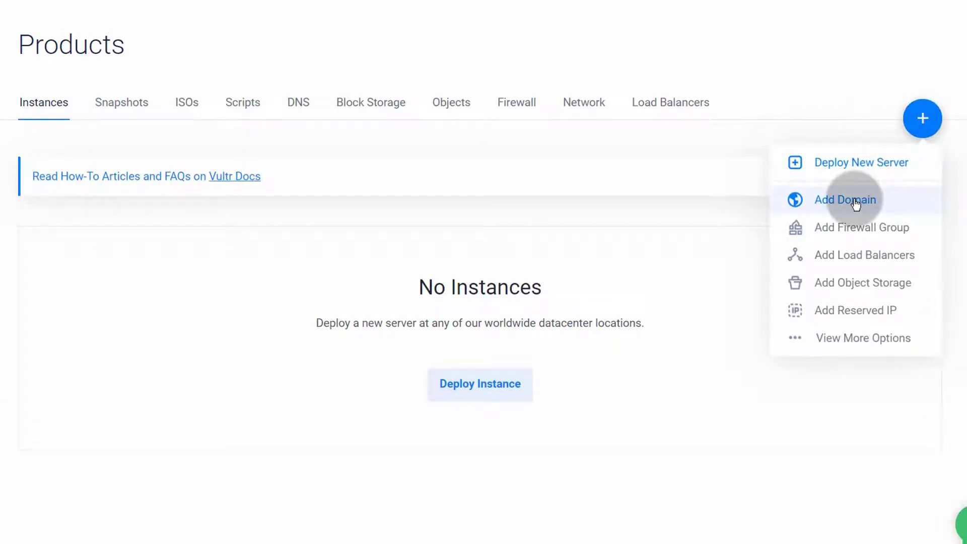
{"action": "left_click", "coordinate": [805, 336]}
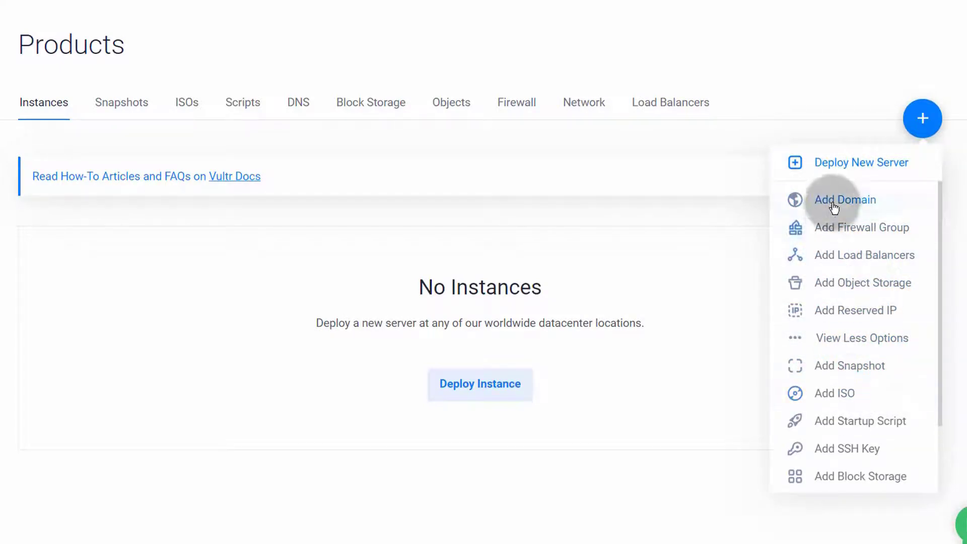
{"action": "left_click", "coordinate": [848, 166]}
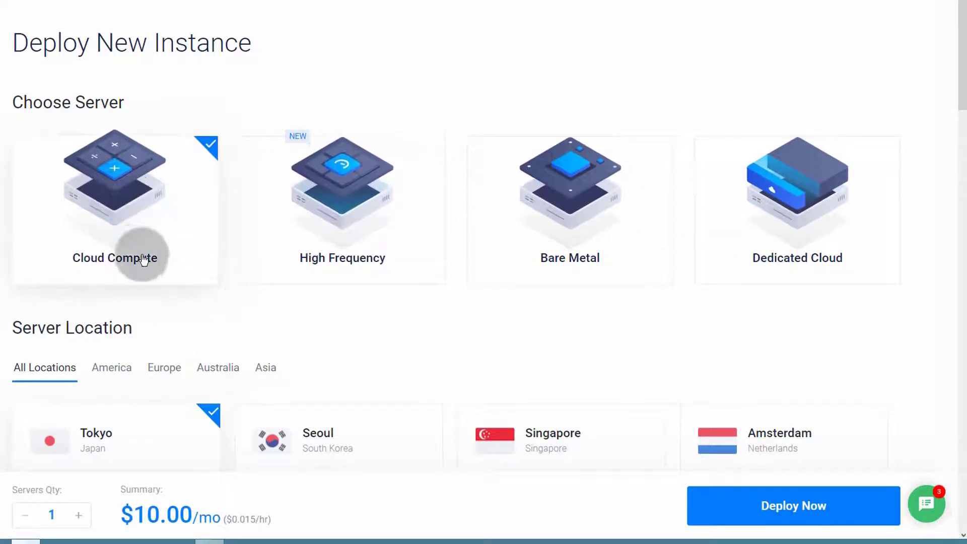
Look over the deployment form's server choices, locations, operating systems and server size plans.
{"action": "scroll", "coordinate": [138, 255], "scroll_direction": "down", "scroll_amount": 3}
{"action": "scroll", "coordinate": [143, 255], "scroll_direction": "up", "scroll_amount": 3}
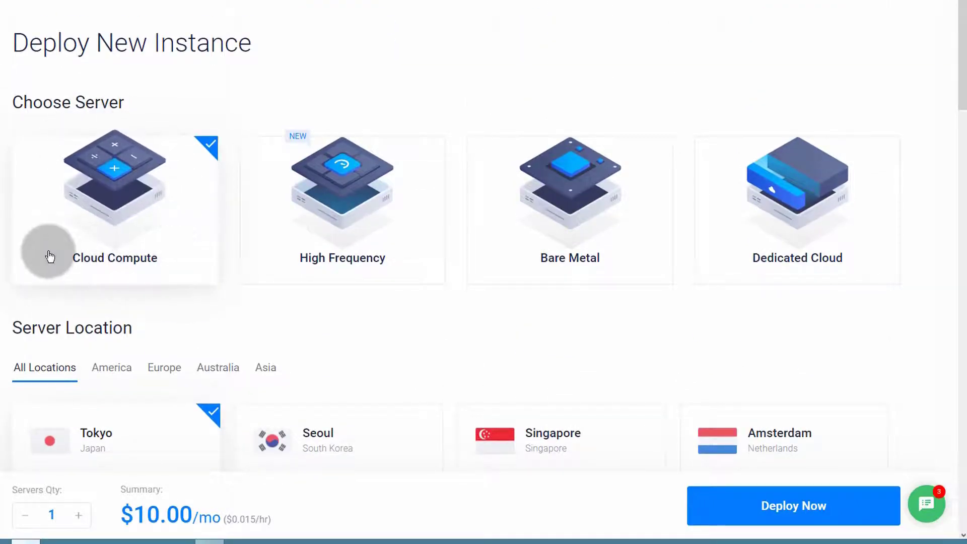
{"action": "scroll", "coordinate": [143, 239], "scroll_direction": "down", "scroll_amount": 4}
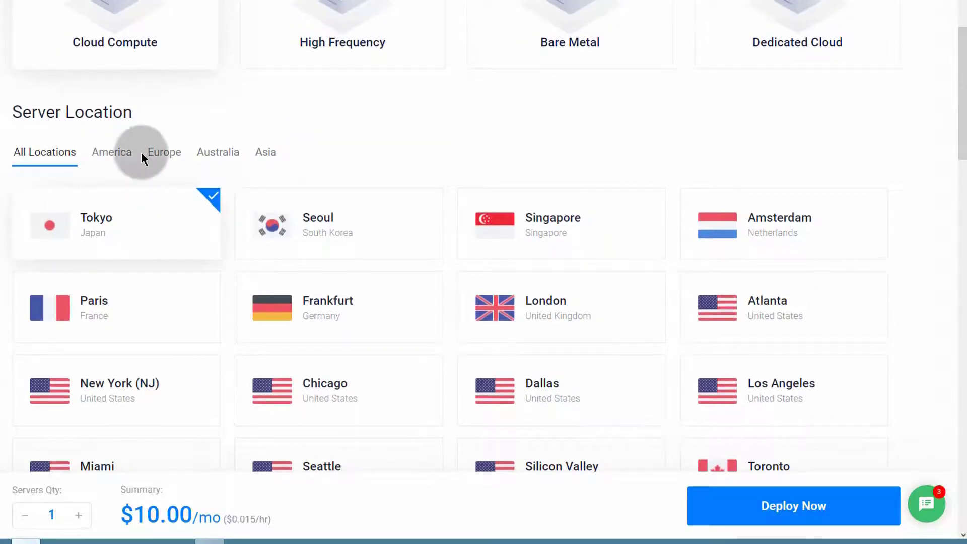
{"action": "scroll", "coordinate": [151, 166], "scroll_direction": "up", "scroll_amount": 4}
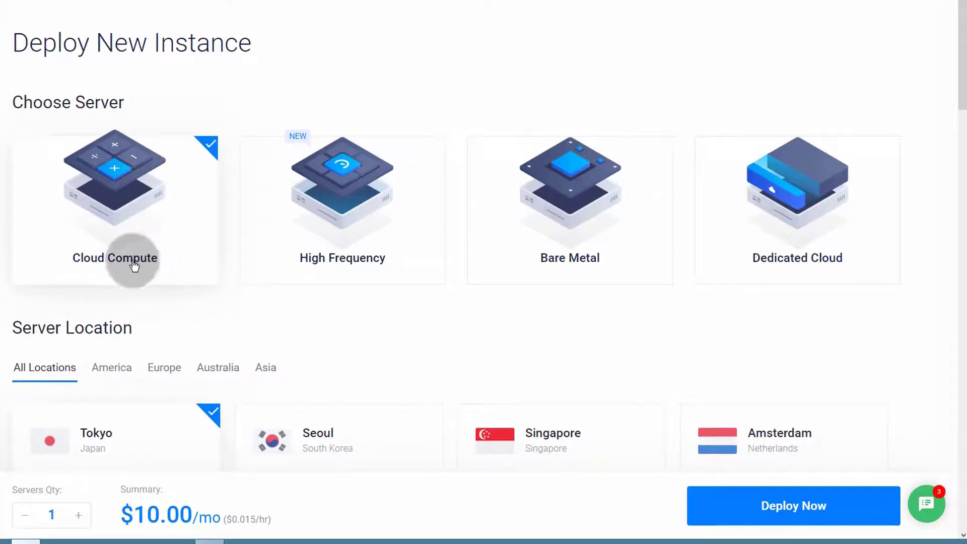
{"action": "scroll", "coordinate": [134, 257], "scroll_direction": "down", "scroll_amount": 4}
{"action": "scroll", "coordinate": [188, 317], "scroll_direction": "down", "scroll_amount": 20}
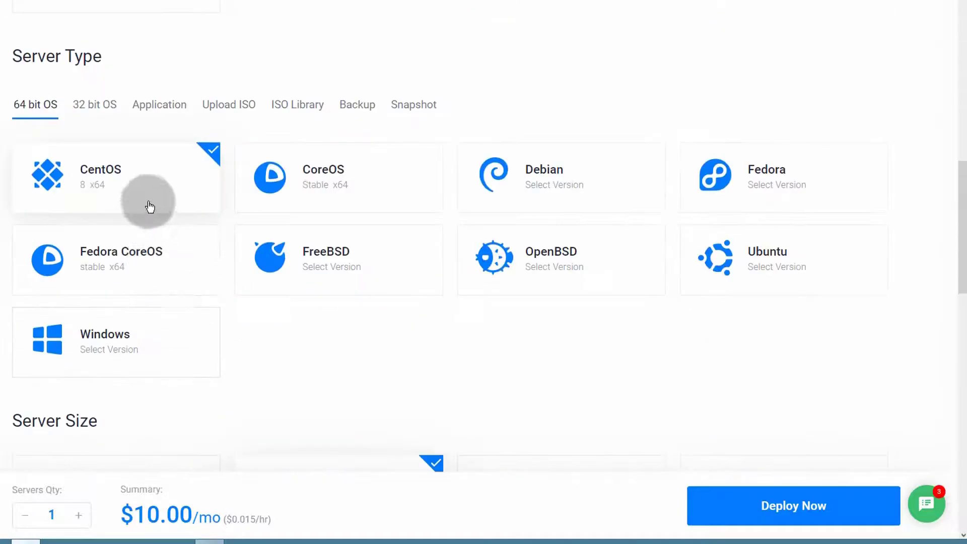
{"action": "scroll", "coordinate": [207, 300], "scroll_direction": "up", "scroll_amount": 5}
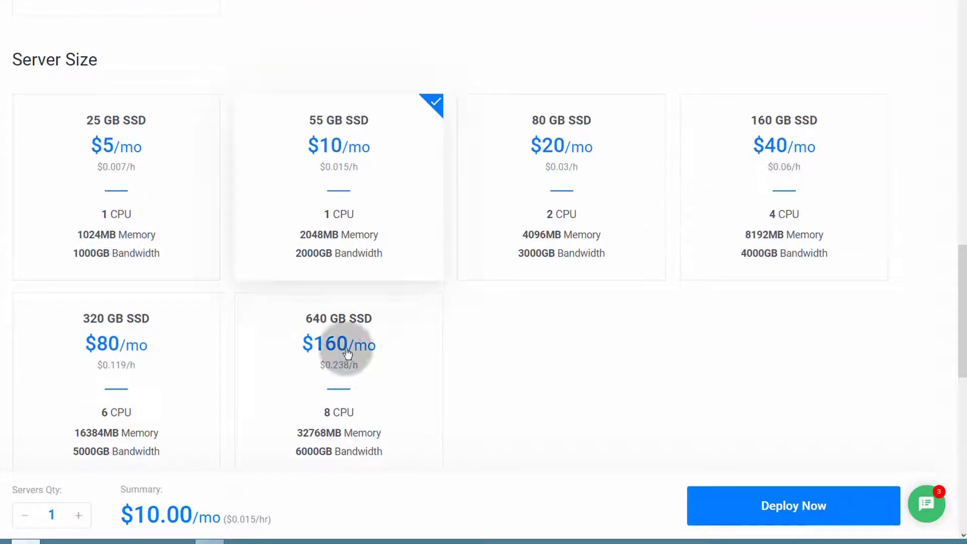
{"action": "scroll", "coordinate": [218, 242], "scroll_direction": "up", "scroll_amount": 20}
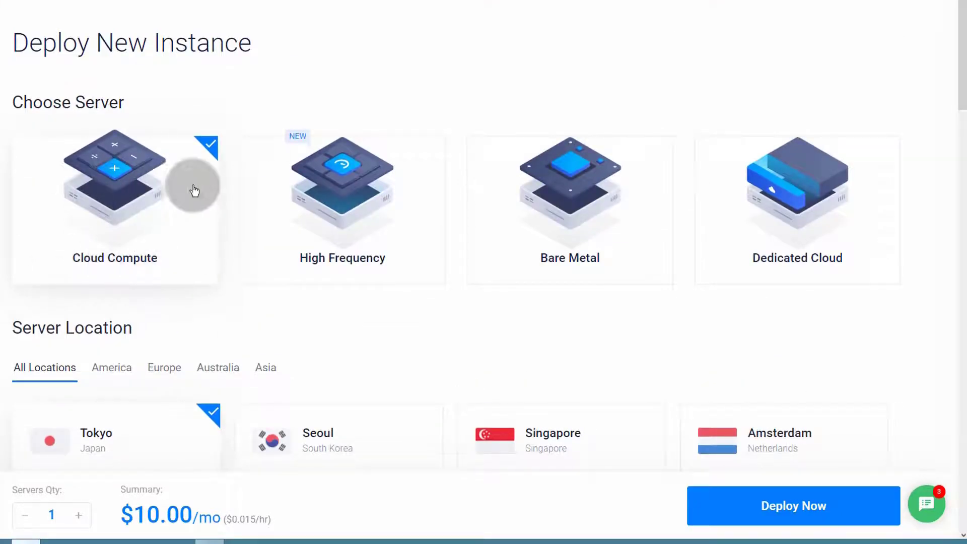
Filter the new instance's server locations to America.
{"action": "scroll", "coordinate": [77, 80], "scroll_direction": "down", "scroll_amount": 4}
{"action": "left_click", "coordinate": [110, 151]}
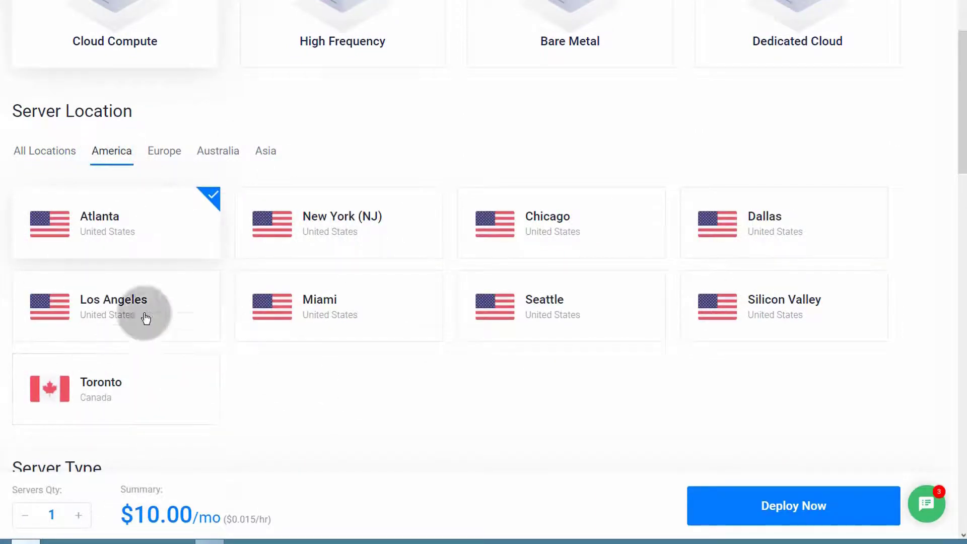
{"action": "scroll", "coordinate": [317, 373], "scroll_direction": "up", "scroll_amount": 4}
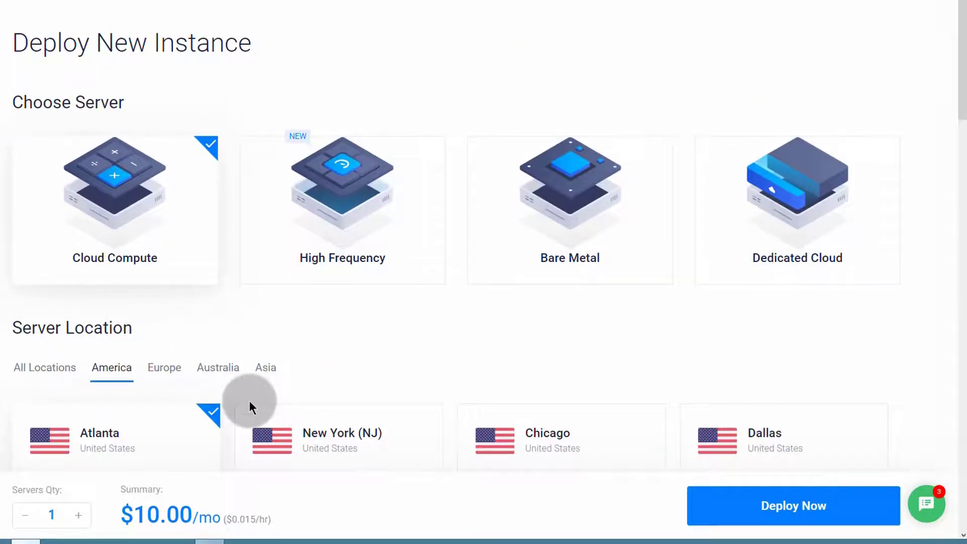
Select New York (NJ) as the server location and look over the operating systems and server size plans offered there.
{"action": "scroll", "coordinate": [182, 270], "scroll_direction": "down", "scroll_amount": 5}
{"action": "scroll", "coordinate": [181, 290], "scroll_direction": "down", "scroll_amount": 5}
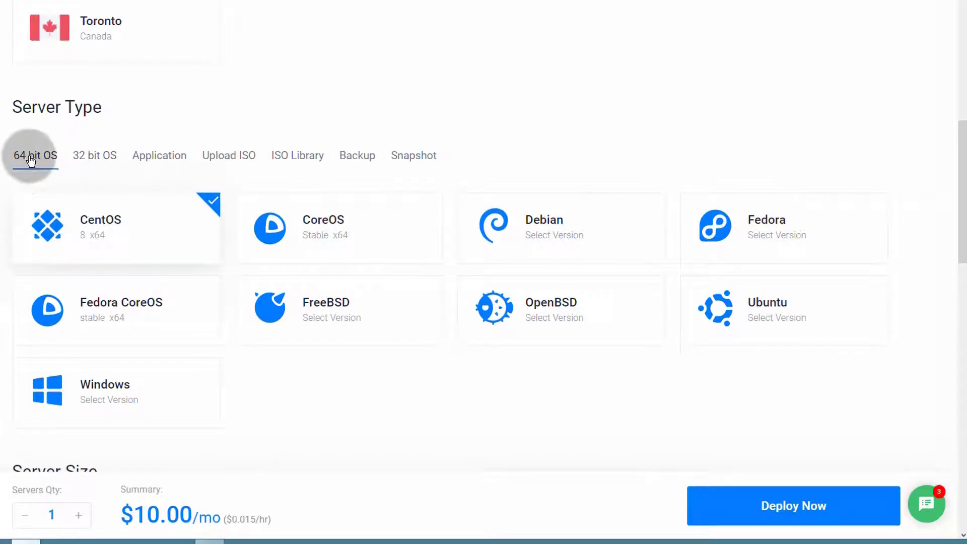
{"action": "scroll", "coordinate": [65, 290], "scroll_direction": "up", "scroll_amount": 10}
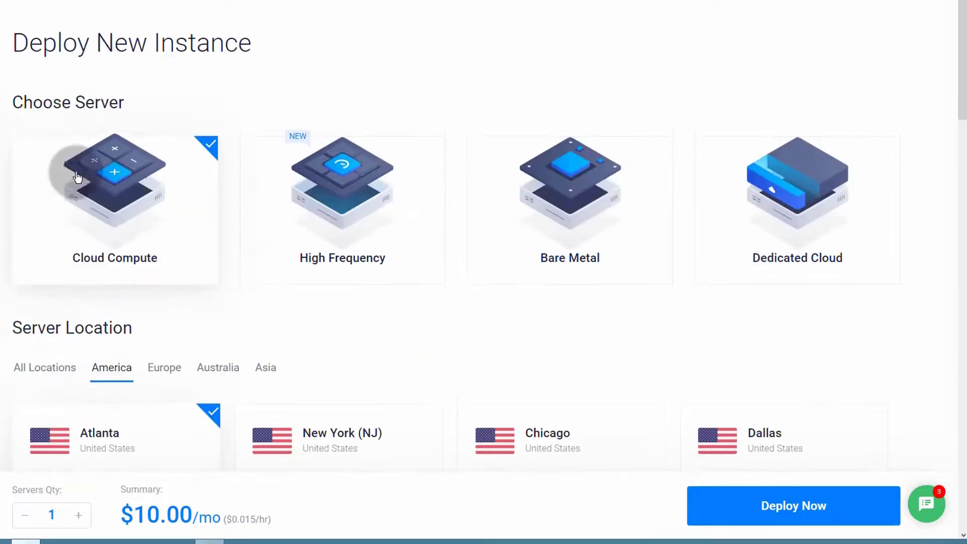
{"action": "scroll", "coordinate": [126, 277], "scroll_direction": "down", "scroll_amount": 5}
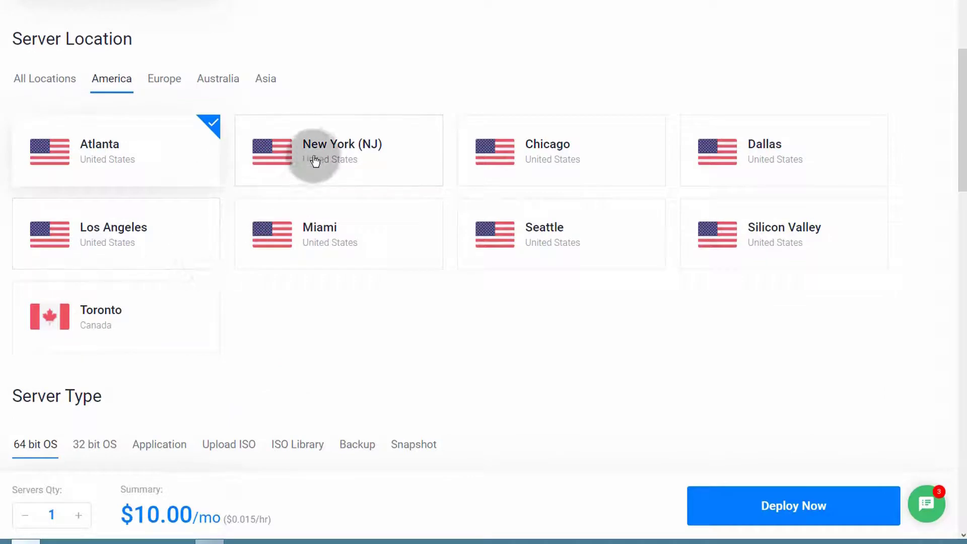
{"action": "left_click", "coordinate": [313, 156]}
{"action": "scroll", "coordinate": [302, 246], "scroll_direction": "down", "scroll_amount": 7}
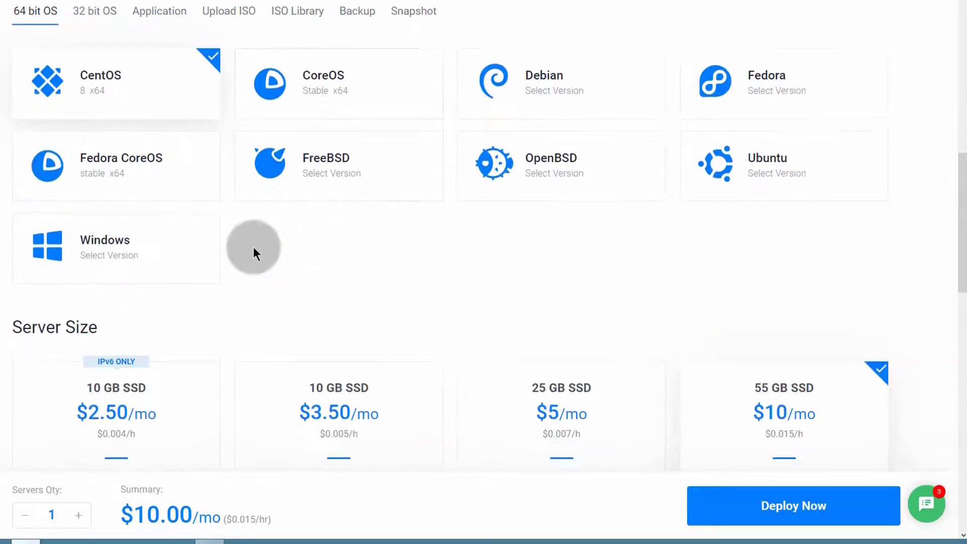
{"action": "scroll", "coordinate": [253, 247], "scroll_direction": "down", "scroll_amount": 5}
{"action": "scroll", "coordinate": [50, 247], "scroll_direction": "up", "scroll_amount": 6}
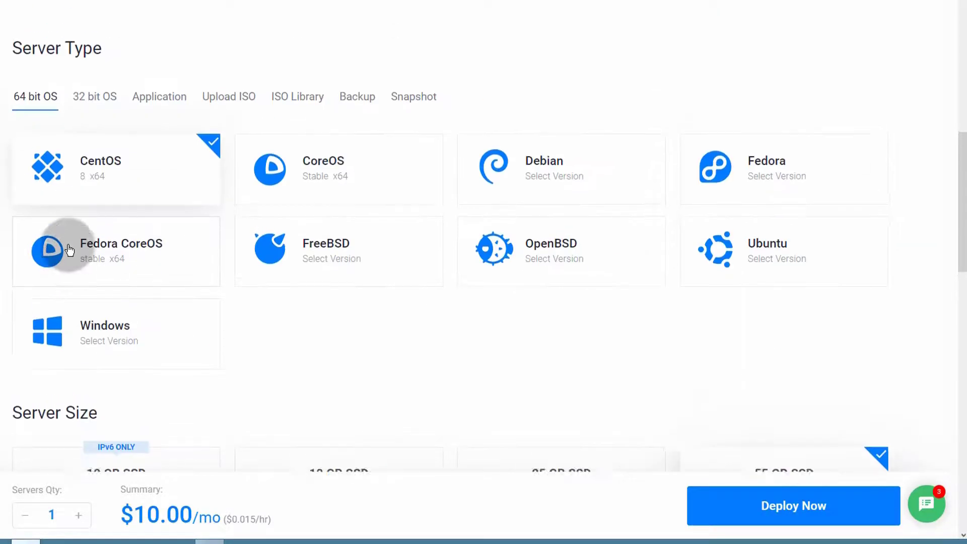
Filter the server locations to Asia and look over the server size plans offered for Tokyo.
{"action": "scroll", "coordinate": [158, 291], "scroll_direction": "up", "scroll_amount": 5}
{"action": "scroll", "coordinate": [158, 291], "scroll_direction": "down", "scroll_amount": 4}
{"action": "scroll", "coordinate": [161, 291], "scroll_direction": "up", "scroll_amount": 6}
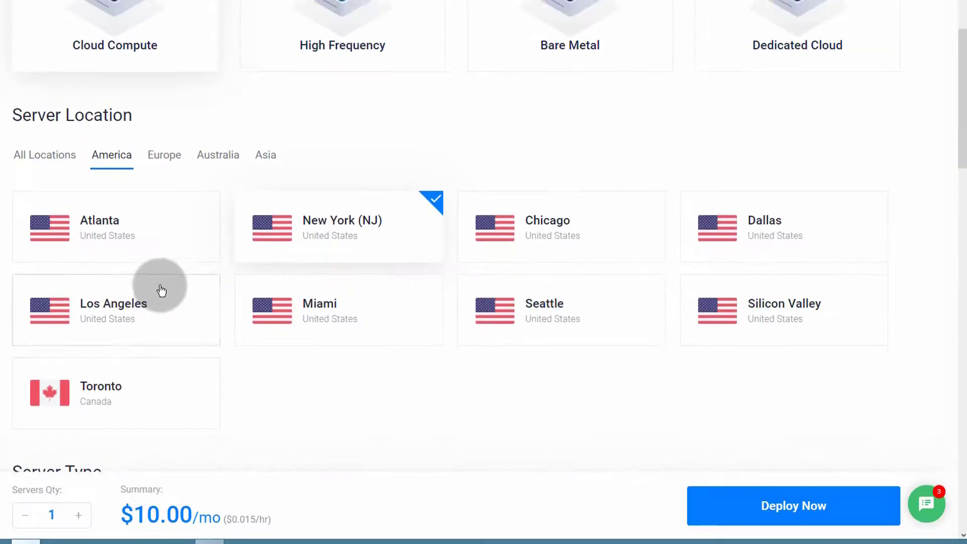
{"action": "scroll", "coordinate": [161, 291], "scroll_direction": "up", "scroll_amount": 3}
{"action": "scroll", "coordinate": [166, 295], "scroll_direction": "down", "scroll_amount": 3}
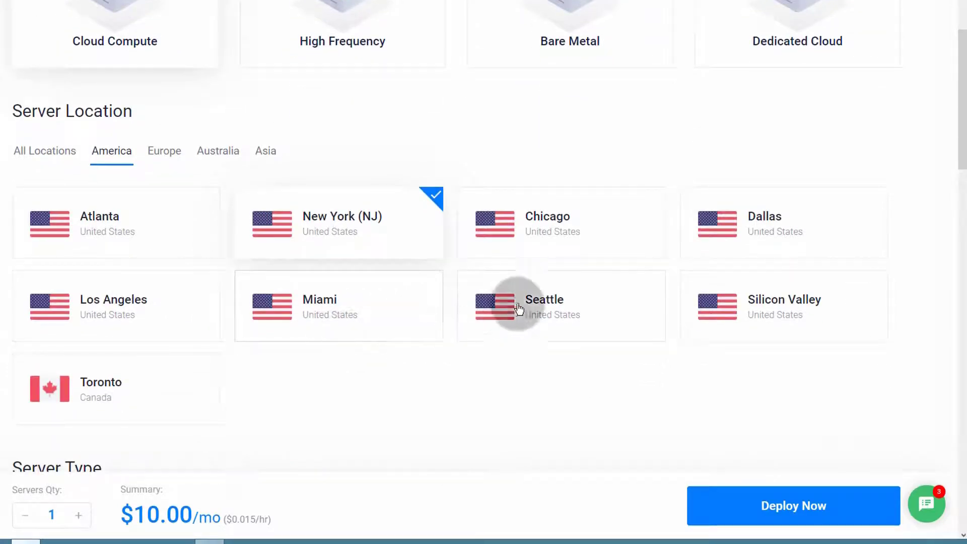
{"action": "left_click", "coordinate": [263, 159]}
{"action": "scroll", "coordinate": [122, 322], "scroll_direction": "down", "scroll_amount": 2}
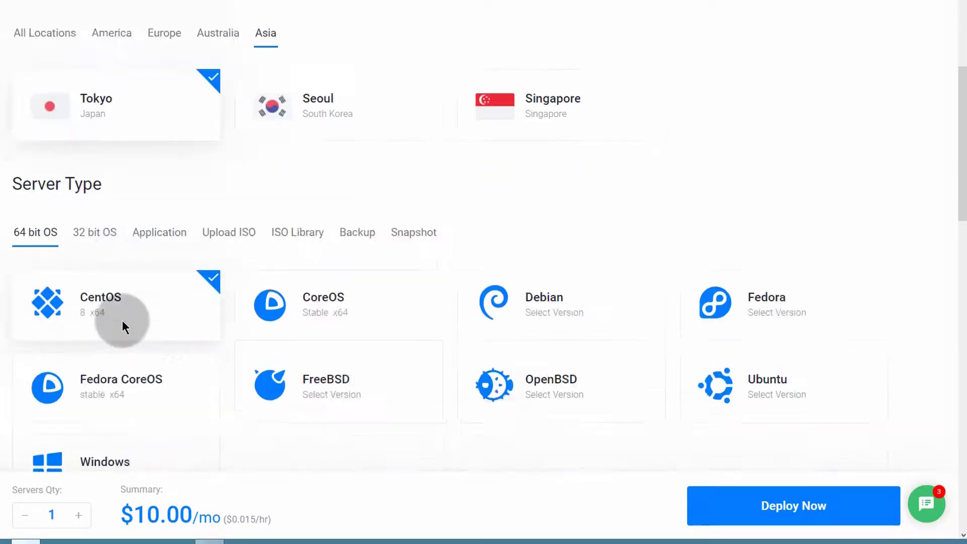
{"action": "scroll", "coordinate": [123, 324], "scroll_direction": "down", "scroll_amount": 6}
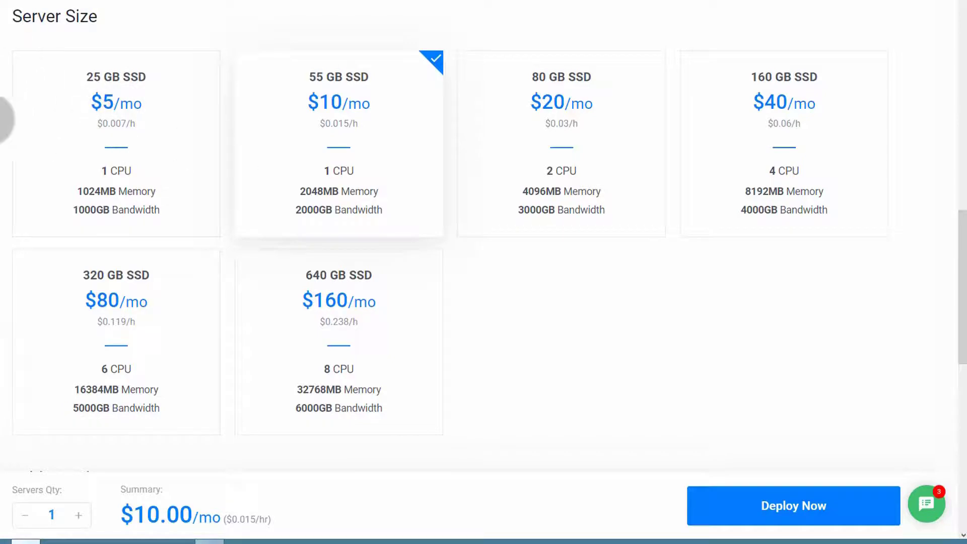
{"action": "scroll", "coordinate": [92, 119], "scroll_direction": "up", "scroll_amount": 6}
{"action": "scroll", "coordinate": [108, 341], "scroll_direction": "up", "scroll_amount": 3}
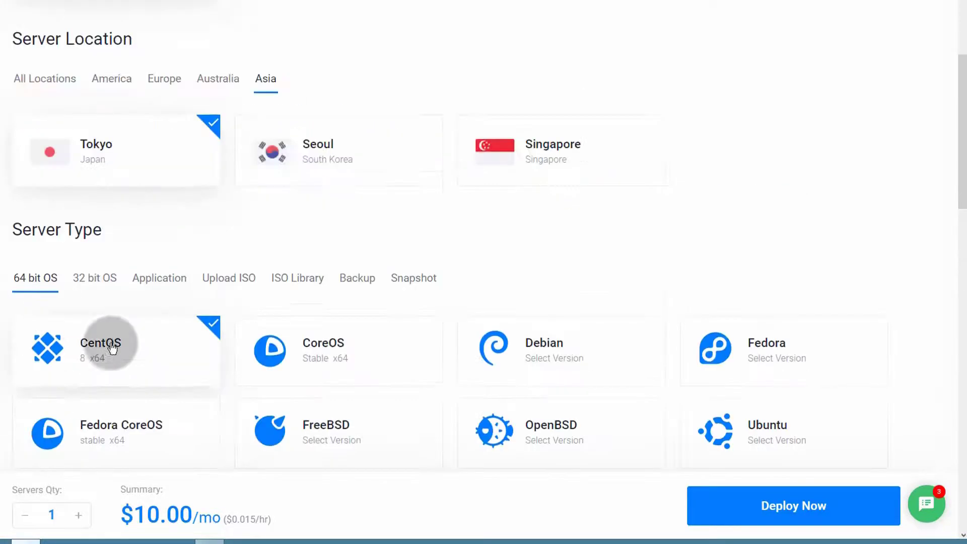
Switch the server choice to High Frequency and look over its server size plan and additional features for Tokyo.
{"action": "scroll", "coordinate": [309, 339], "scroll_direction": "up", "scroll_amount": 3}
{"action": "scroll", "coordinate": [301, 308], "scroll_direction": "up", "scroll_amount": 2}
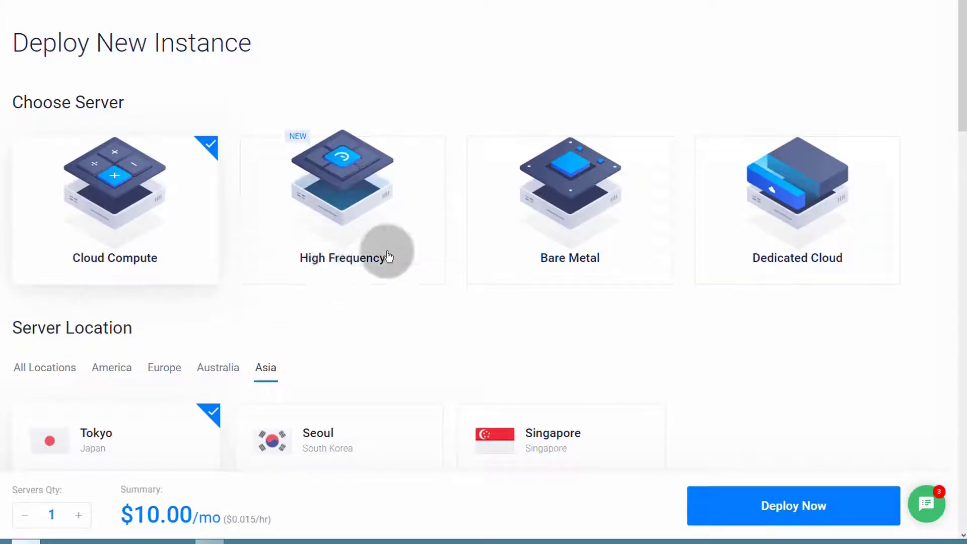
{"action": "left_click", "coordinate": [308, 211]}
{"action": "scroll", "coordinate": [302, 198], "scroll_direction": "down", "scroll_amount": 4}
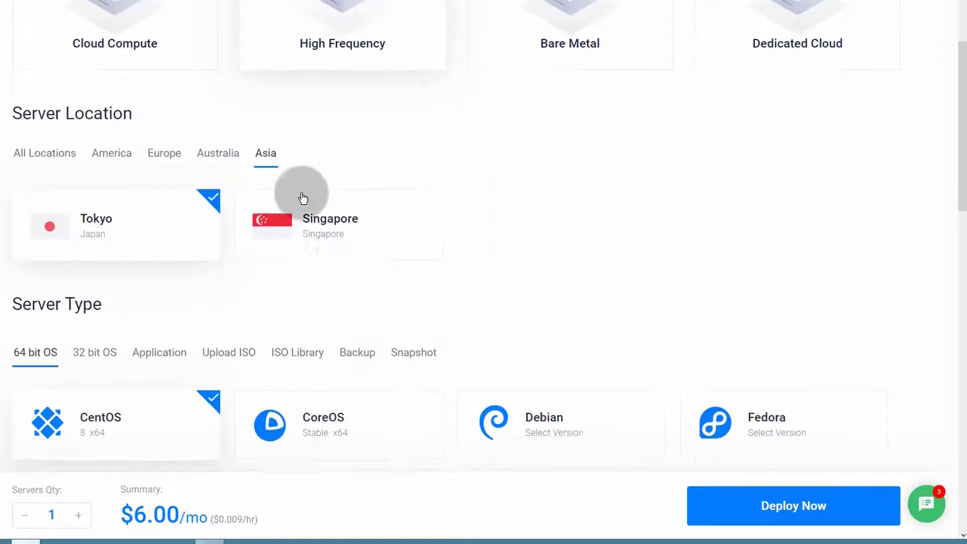
{"action": "scroll", "coordinate": [297, 198], "scroll_direction": "down", "scroll_amount": 10}
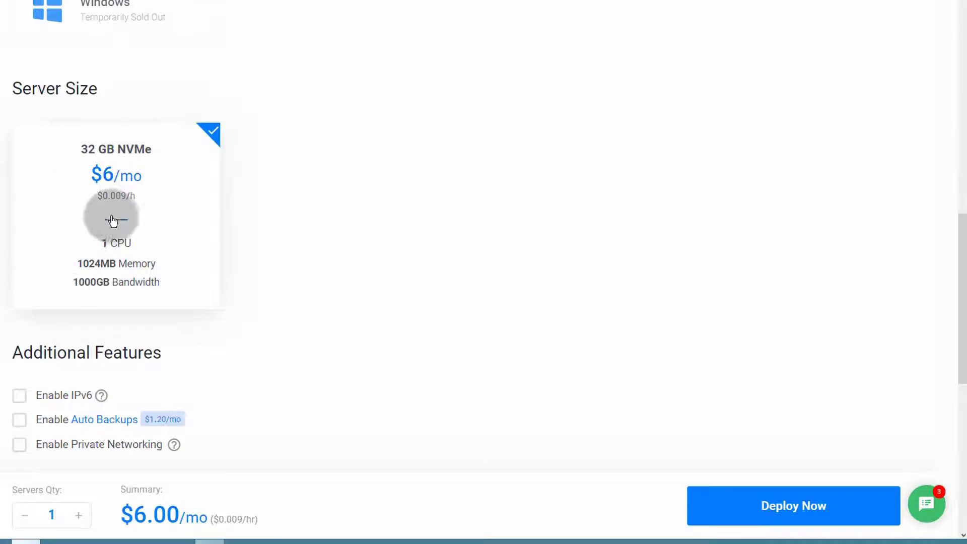
{"action": "scroll", "coordinate": [249, 248], "scroll_direction": "up", "scroll_amount": 10}
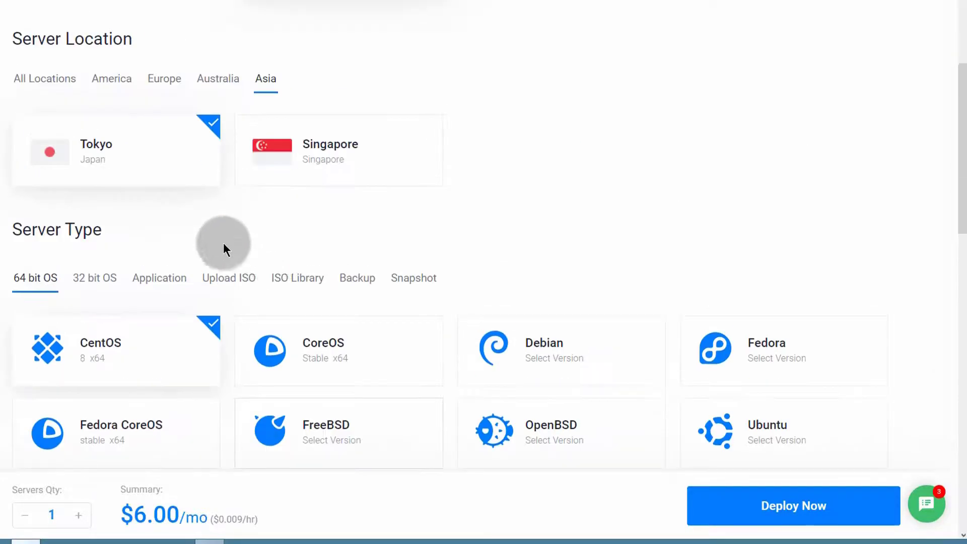
Show all server locations, select New York (NJ), and look over the High Frequency server size plans.
{"action": "left_click", "coordinate": [47, 79]}
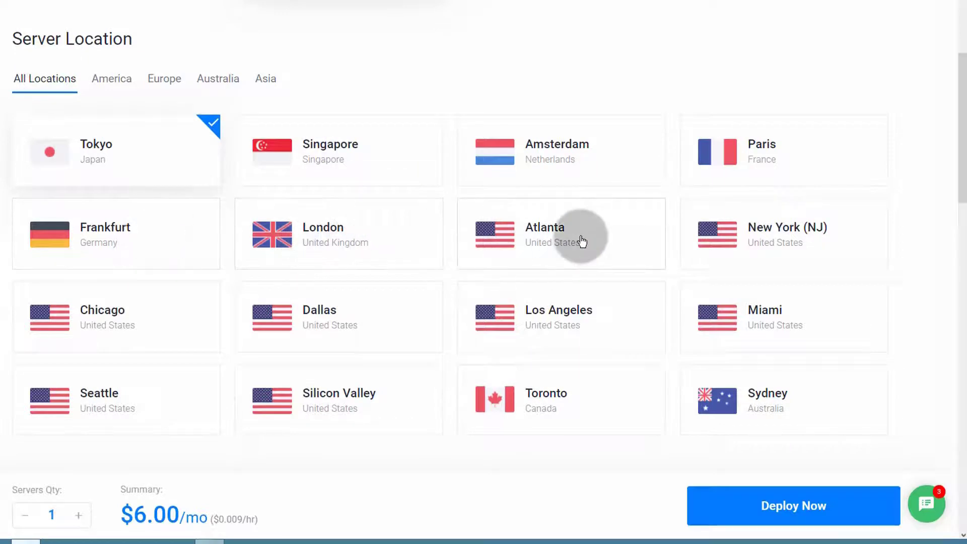
{"action": "left_click", "coordinate": [768, 237]}
{"action": "scroll", "coordinate": [337, 291], "scroll_direction": "down", "scroll_amount": 10}
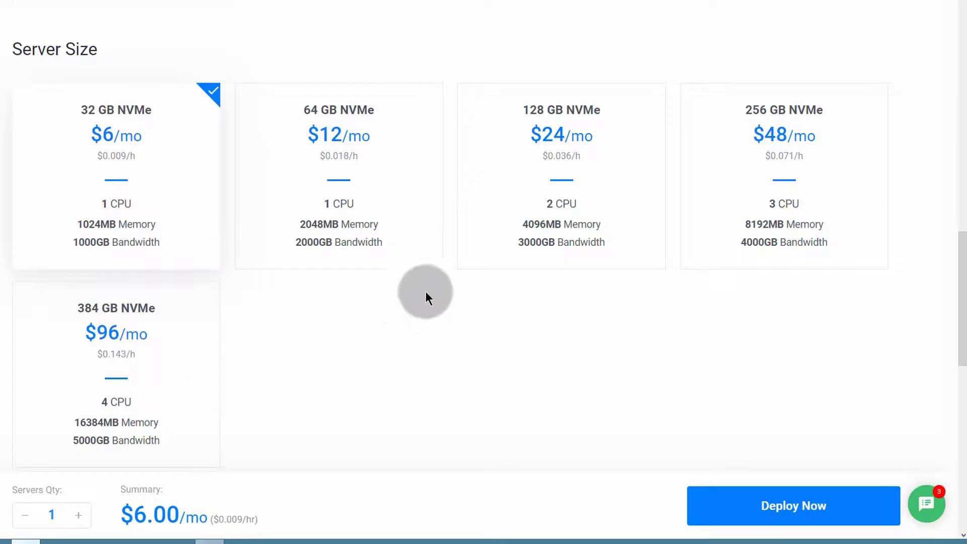
{"action": "scroll", "coordinate": [426, 295], "scroll_direction": "up", "scroll_amount": 10}
{"action": "scroll", "coordinate": [494, 273], "scroll_direction": "up", "scroll_amount": 5}
{"action": "scroll", "coordinate": [426, 303], "scroll_direction": "down", "scroll_amount": 2}
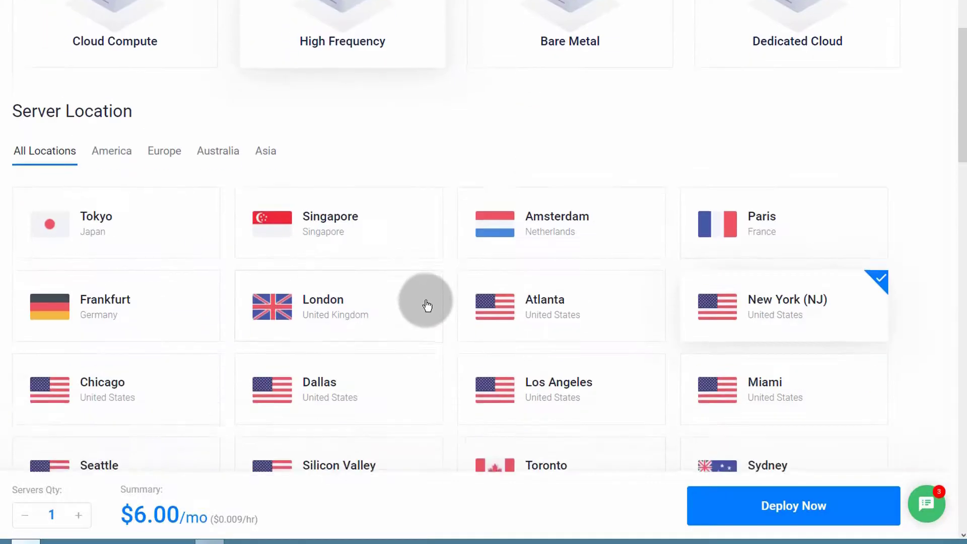
Switch the server choice back to Cloud Compute and look over its full list of server locations.
{"action": "scroll", "coordinate": [424, 296], "scroll_direction": "up", "scroll_amount": 4}
{"action": "left_click", "coordinate": [186, 283]}
{"action": "scroll", "coordinate": [204, 328], "scroll_direction": "down", "scroll_amount": 3}
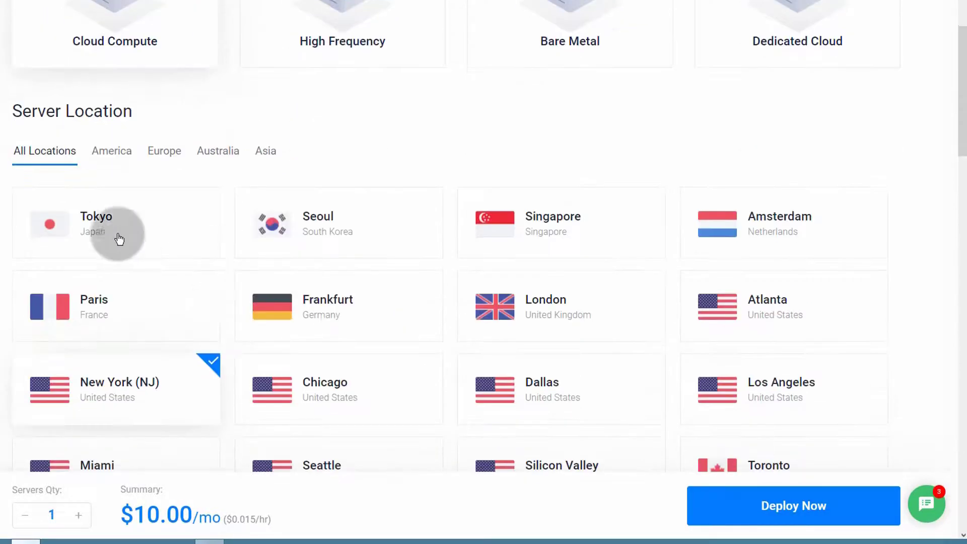
{"action": "scroll", "coordinate": [177, 287], "scroll_direction": "up", "scroll_amount": 3}
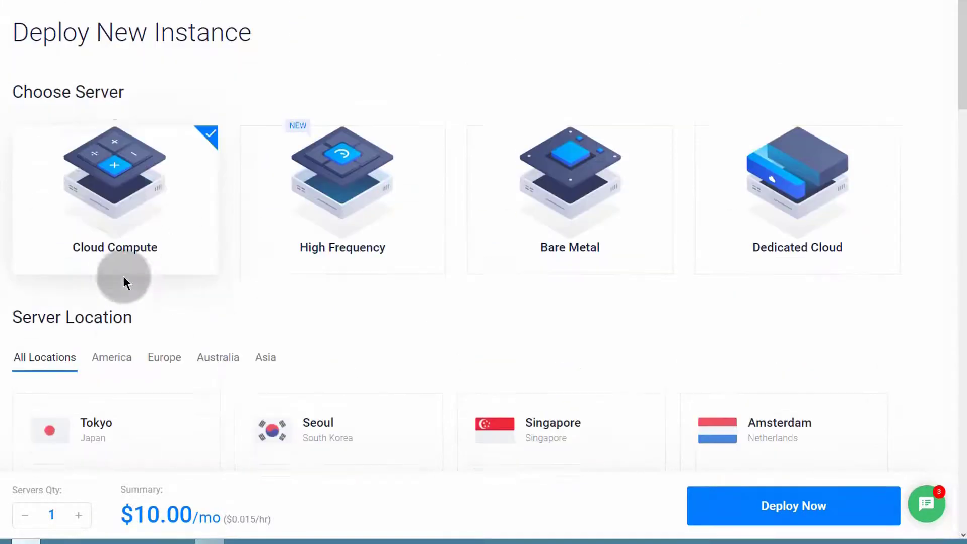
{"action": "scroll", "coordinate": [130, 312], "scroll_direction": "down", "scroll_amount": 3}
{"action": "scroll", "coordinate": [132, 315], "scroll_direction": "down", "scroll_amount": 9}
{"action": "scroll", "coordinate": [139, 320], "scroll_direction": "up", "scroll_amount": 9}
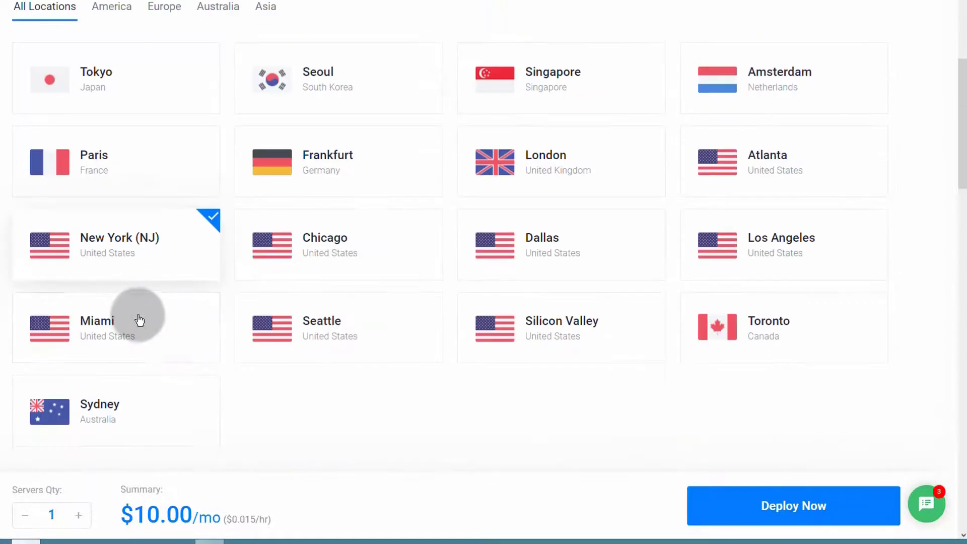
{"action": "scroll", "coordinate": [396, 347], "scroll_direction": "down", "scroll_amount": 5}
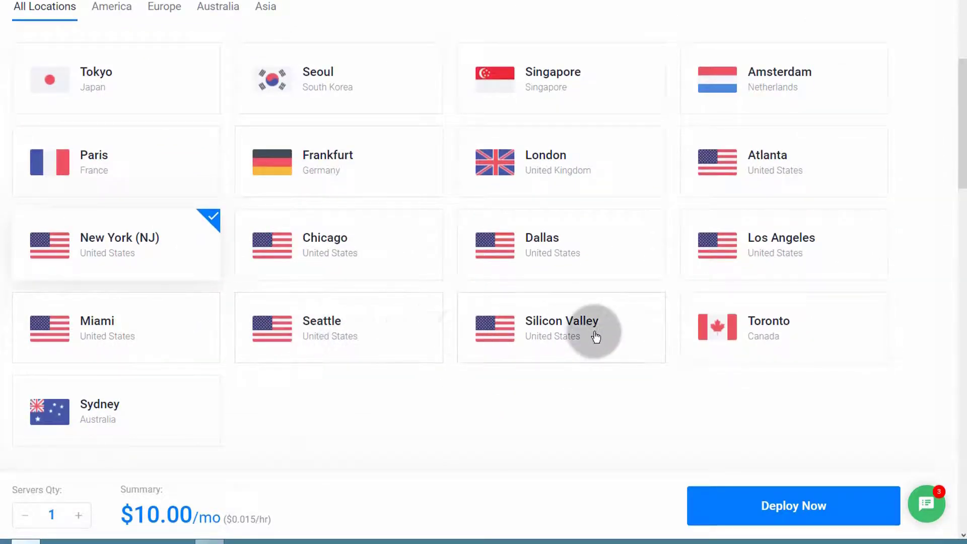
Select Chicago as the server location and look over the available 64 bit operating systems.
{"action": "left_click", "coordinate": [380, 239]}
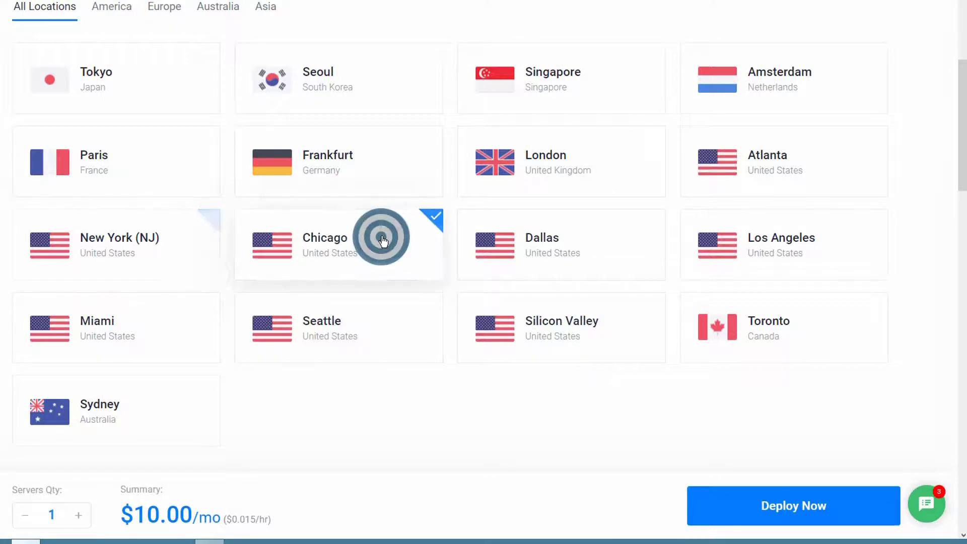
{"action": "scroll", "coordinate": [191, 317], "scroll_direction": "down", "scroll_amount": 2}
{"action": "scroll", "coordinate": [190, 317], "scroll_direction": "down", "scroll_amount": 8}
{"action": "scroll", "coordinate": [176, 318], "scroll_direction": "up", "scroll_amount": 2}
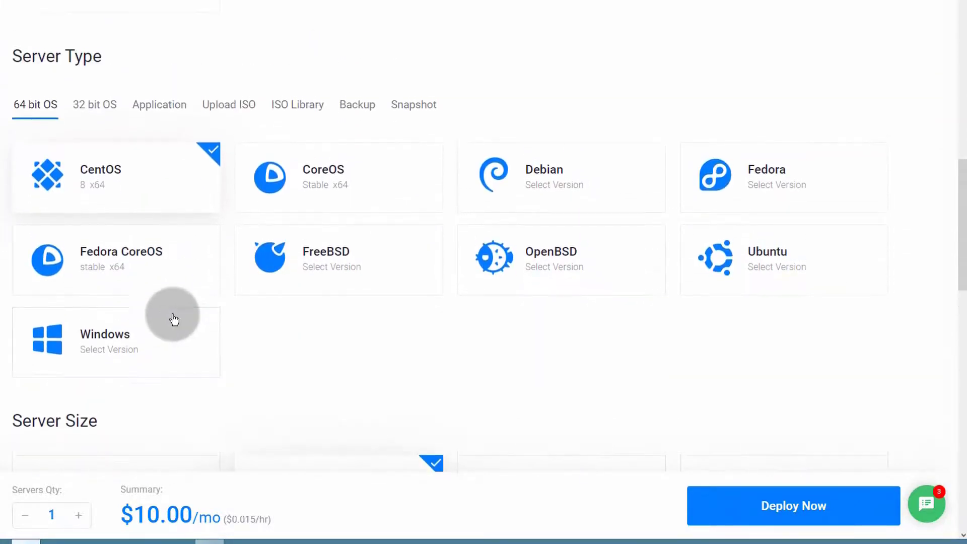
{"action": "scroll", "coordinate": [65, 168], "scroll_direction": "up", "scroll_amount": 5}
{"action": "scroll", "coordinate": [74, 377], "scroll_direction": "down", "scroll_amount": 3}
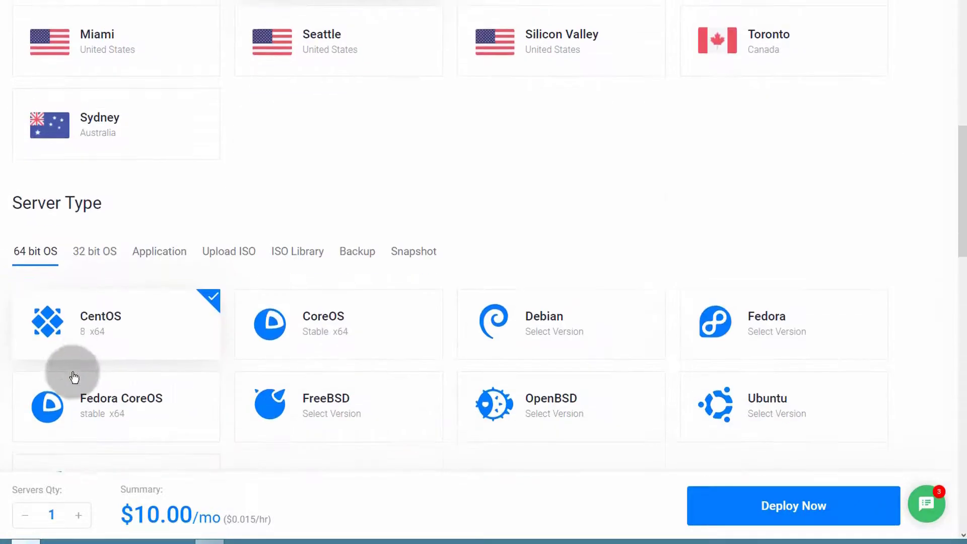
{"action": "scroll", "coordinate": [85, 358], "scroll_direction": "up", "scroll_amount": 1}
{"action": "scroll", "coordinate": [91, 348], "scroll_direction": "up", "scroll_amount": 10}
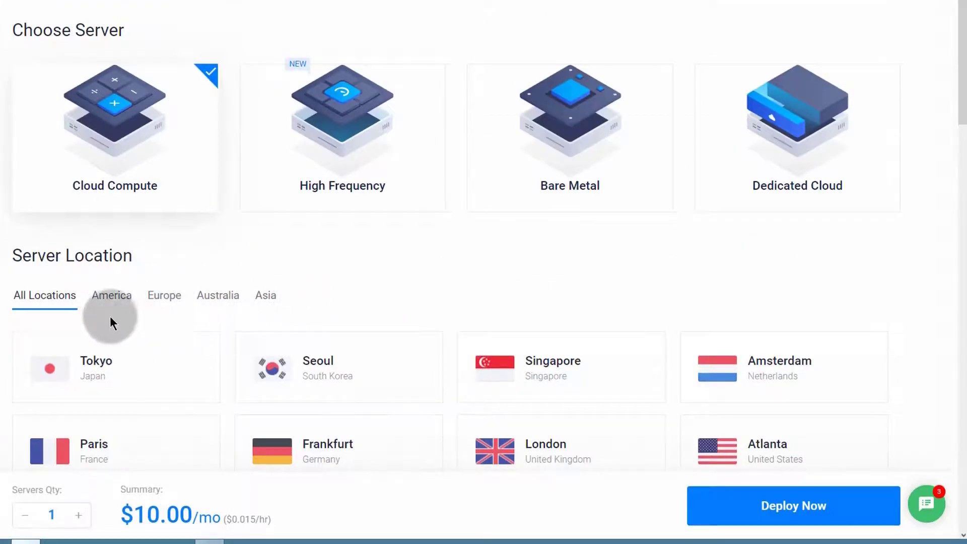
{"action": "scroll", "coordinate": [110, 315], "scroll_direction": "down", "scroll_amount": 15}
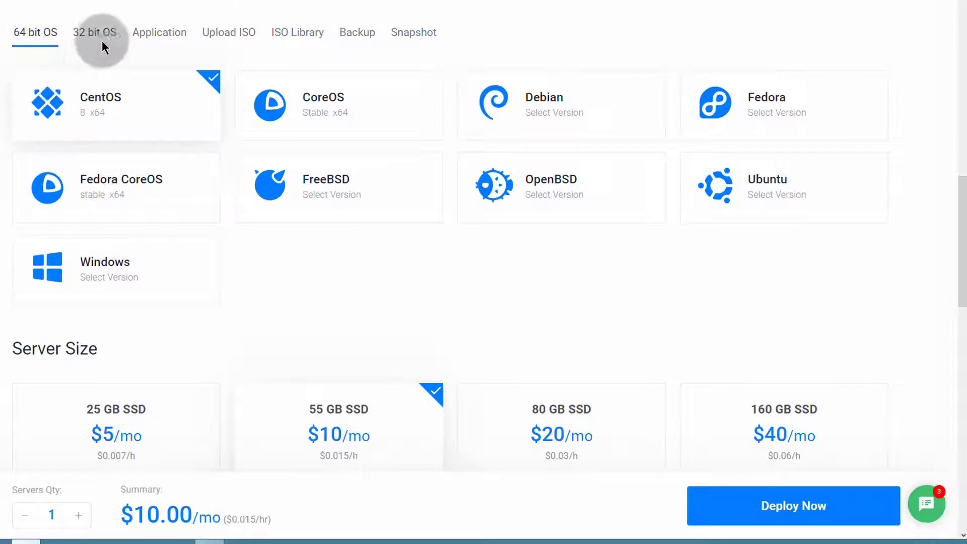
View the Upload ISO, Snapshot and Backup options for the server type.
{"action": "left_click", "coordinate": [230, 35]}
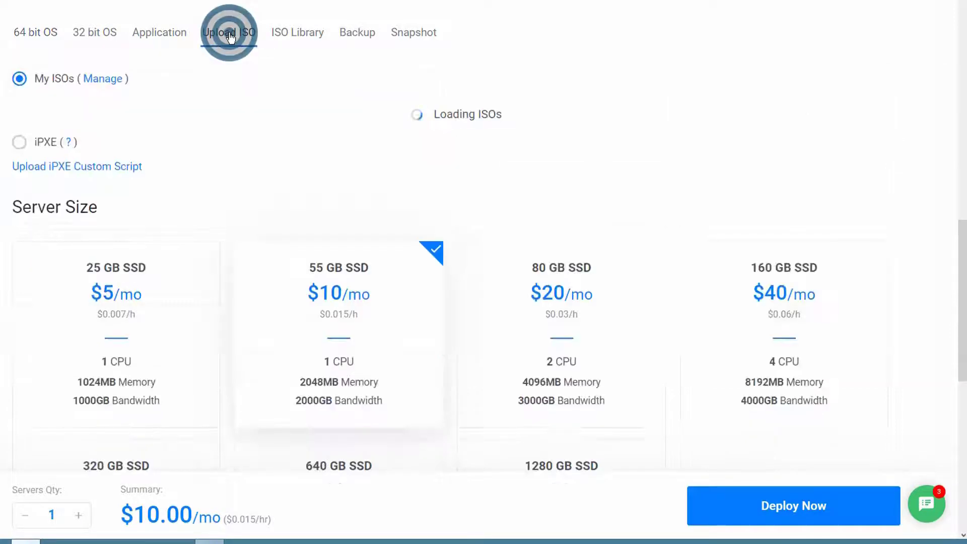
{"action": "left_click", "coordinate": [418, 39]}
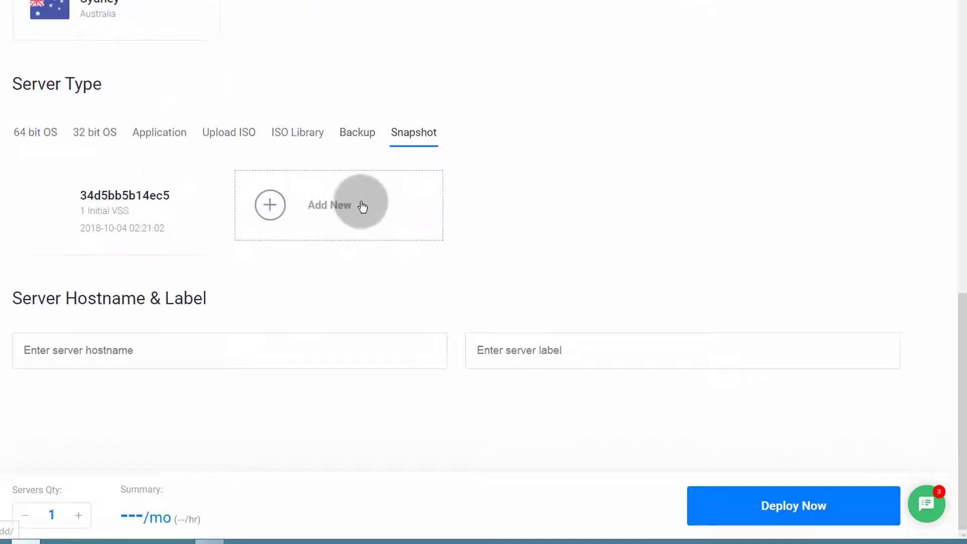
{"action": "left_click", "coordinate": [364, 134]}
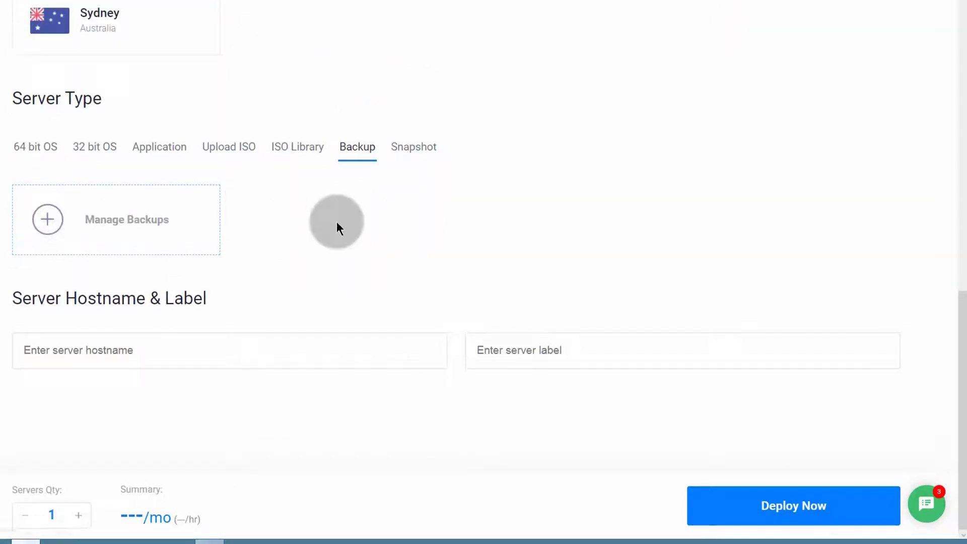
{"action": "scroll", "coordinate": [207, 350], "scroll_direction": "up", "scroll_amount": 3}
Show the 32 bit operating systems and try out CentOS 6 i386 and Debian 8 i386 as the server type.
{"action": "left_click", "coordinate": [33, 291]}
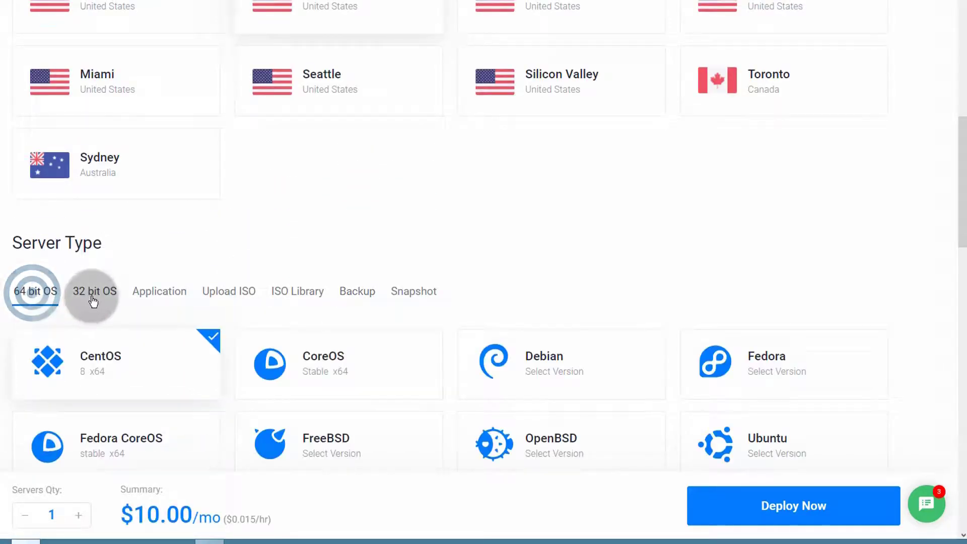
{"action": "left_click", "coordinate": [94, 301]}
{"action": "scroll", "coordinate": [124, 324], "scroll_direction": "down", "scroll_amount": 3}
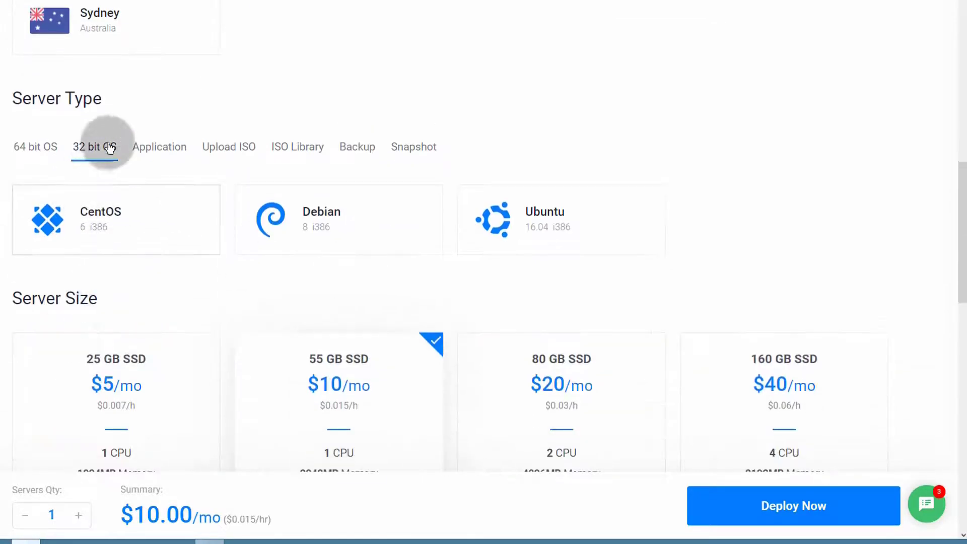
{"action": "left_click", "coordinate": [109, 227]}
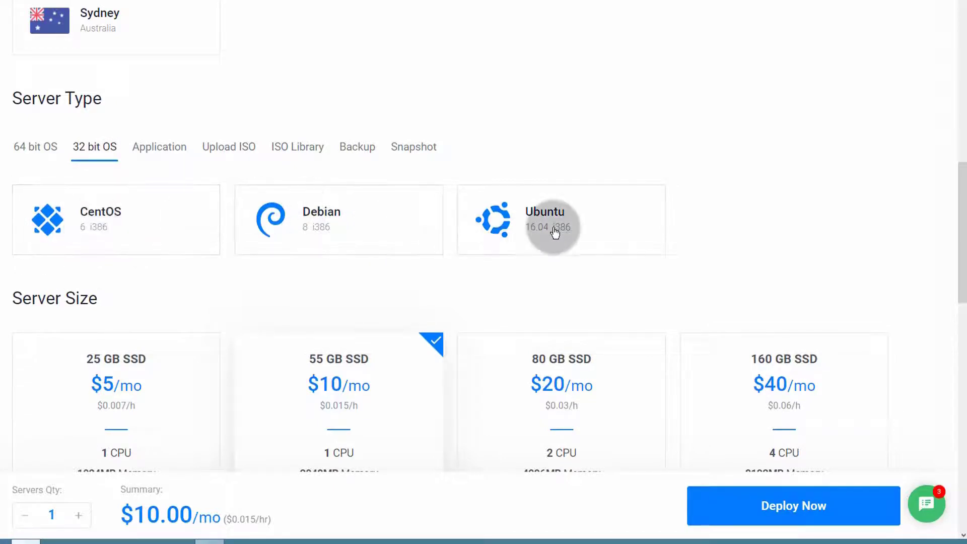
{"action": "left_click", "coordinate": [85, 221]}
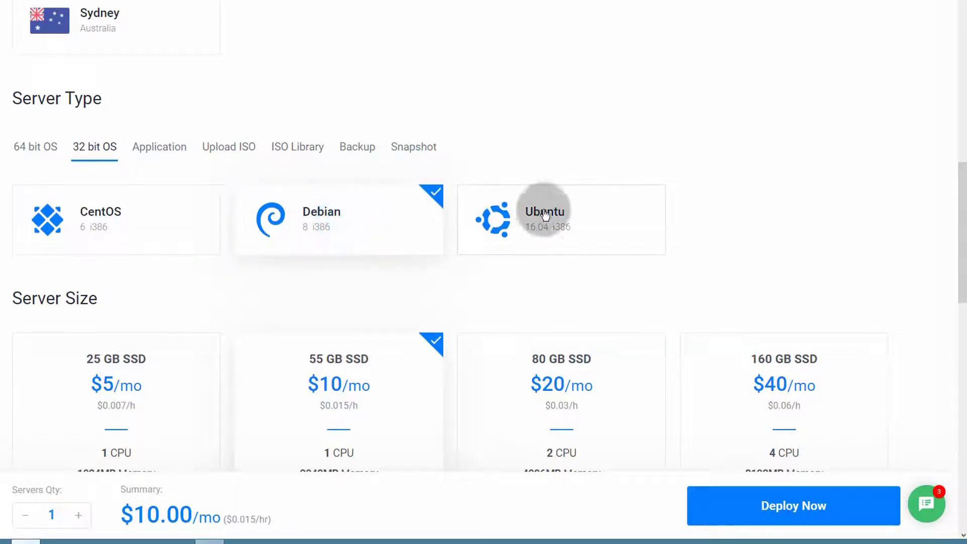
{"action": "left_click", "coordinate": [123, 231]}
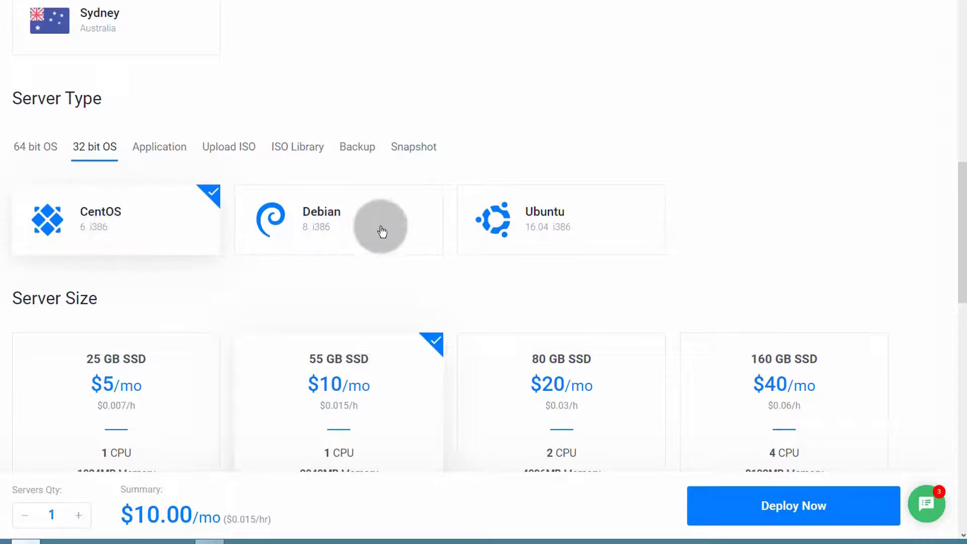
Return to the 64 bit operating systems and choose CentOS 8 x64 as the server type.
{"action": "left_click", "coordinate": [33, 149]}
{"action": "scroll", "coordinate": [40, 231], "scroll_direction": "down", "scroll_amount": 3}
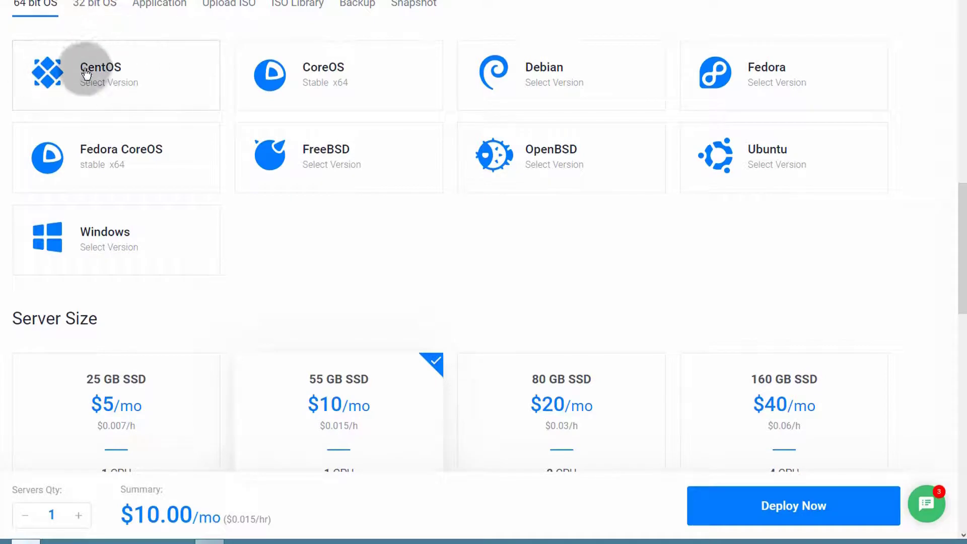
{"action": "left_click", "coordinate": [97, 76]}
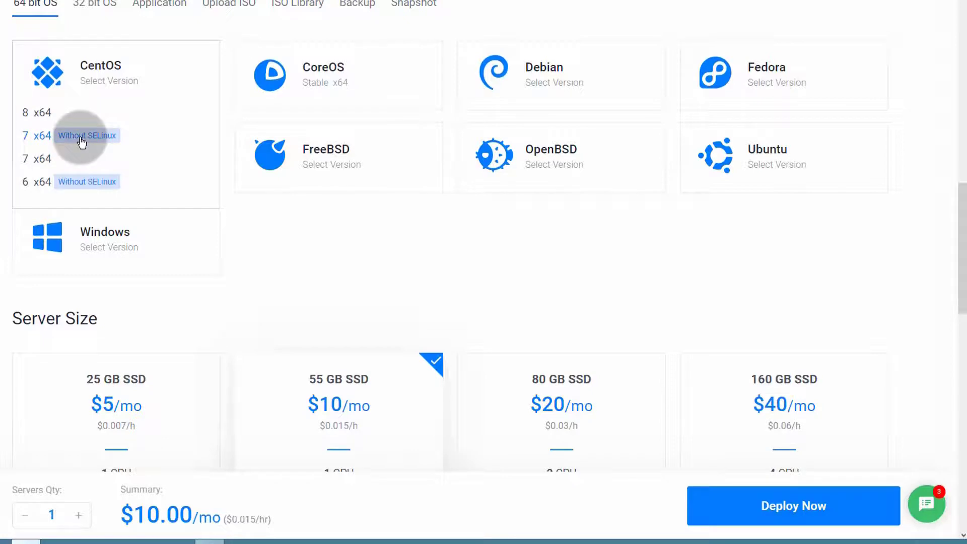
{"action": "left_click", "coordinate": [108, 80]}
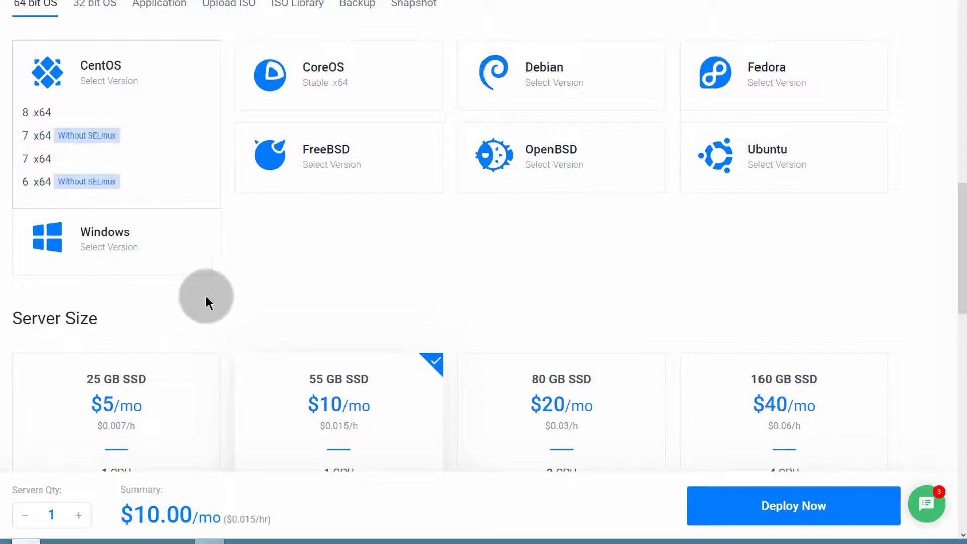
{"action": "left_click", "coordinate": [45, 112]}
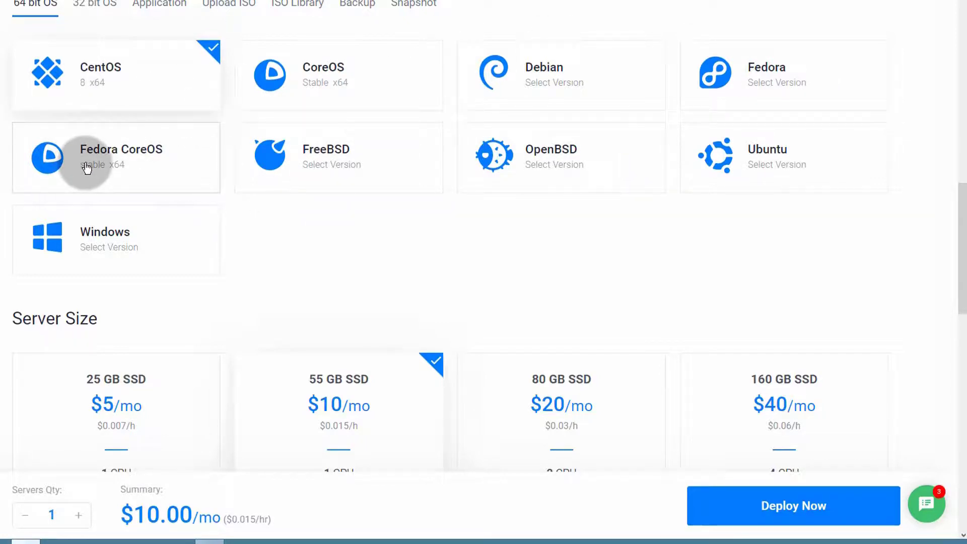
Go through the CentOS versions again and switch the server type to CentOS 7 x64.
{"action": "left_click", "coordinate": [101, 75]}
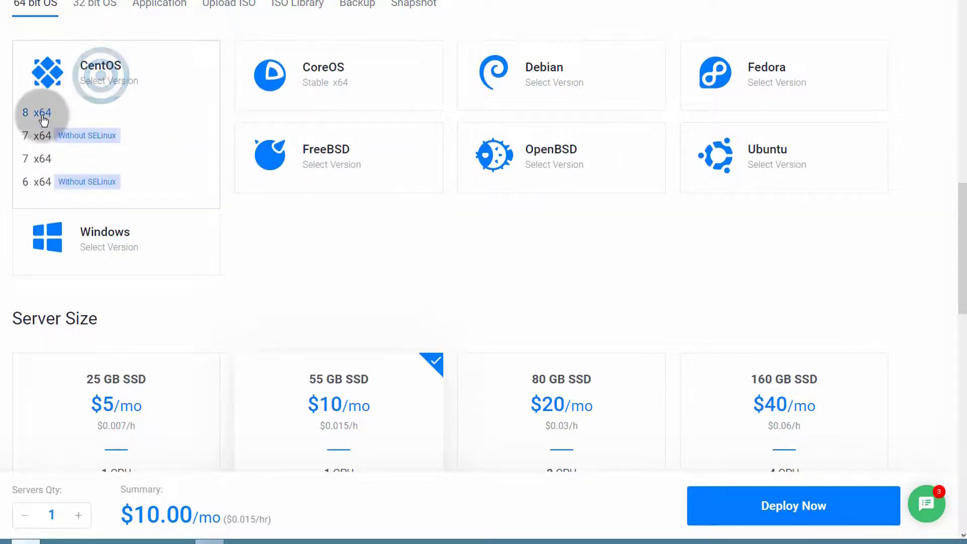
{"action": "left_click", "coordinate": [3, 108]}
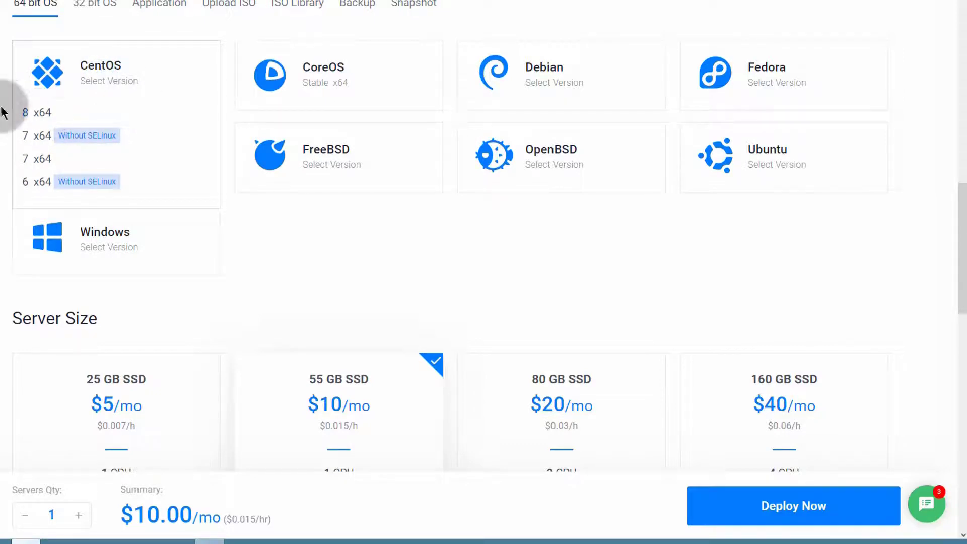
{"action": "left_click", "coordinate": [113, 71]}
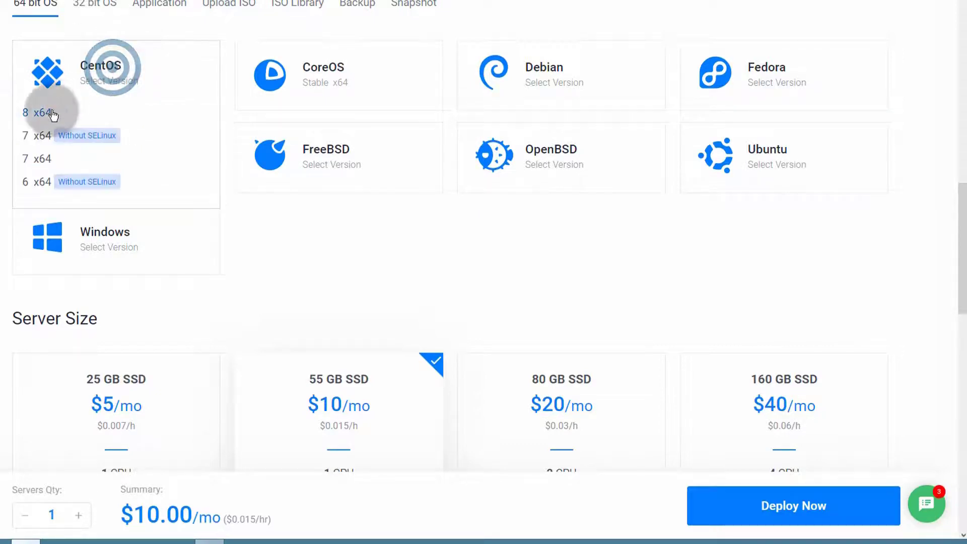
{"action": "left_click", "coordinate": [41, 111]}
{"action": "left_click", "coordinate": [103, 72]}
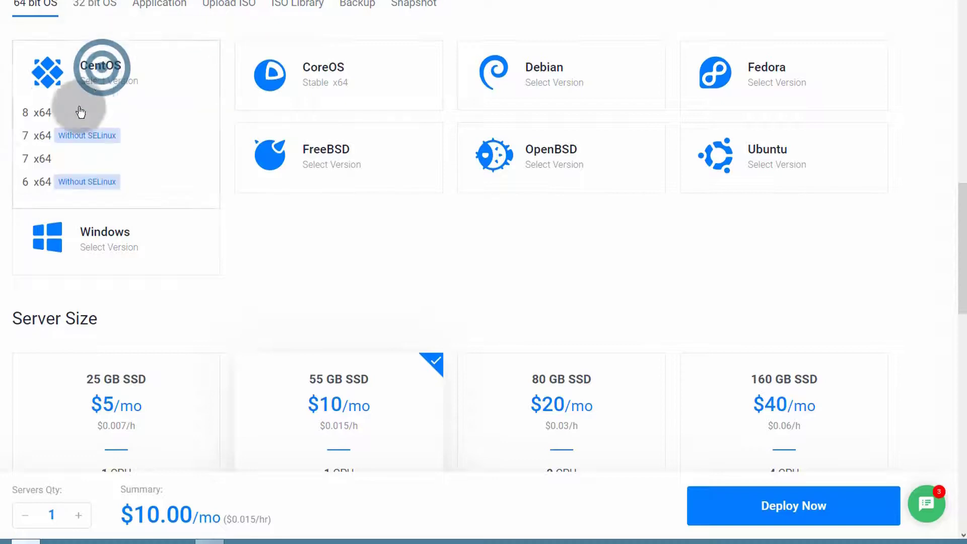
{"action": "left_click", "coordinate": [33, 162]}
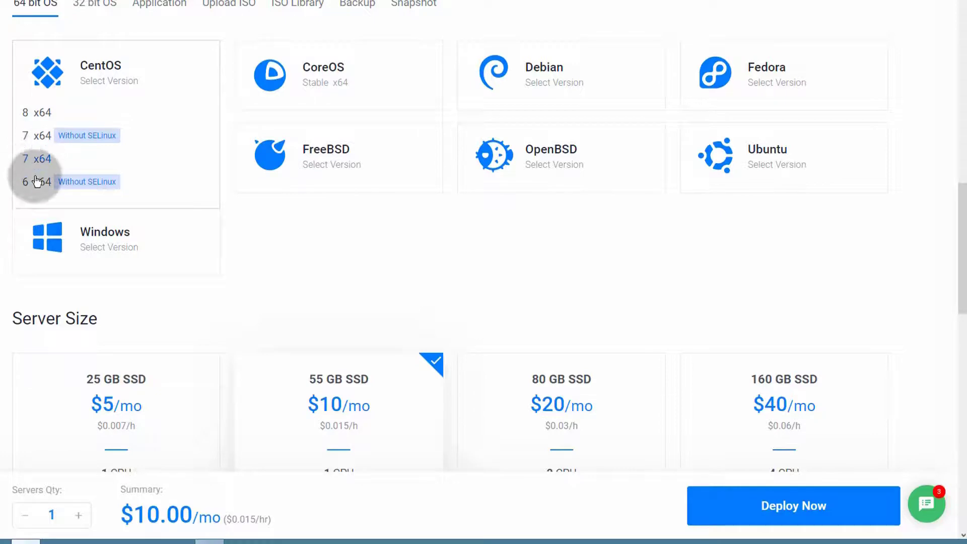
{"action": "left_click", "coordinate": [39, 159]}
{"action": "scroll", "coordinate": [190, 234], "scroll_direction": "up", "scroll_amount": 5}
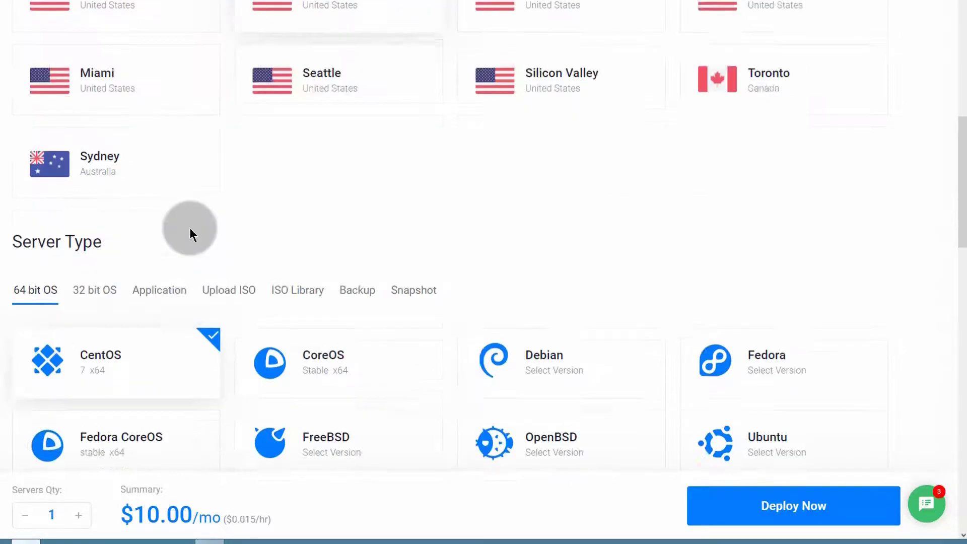
{"action": "scroll", "coordinate": [346, 218], "scroll_direction": "down", "scroll_amount": 1}
{"action": "scroll", "coordinate": [249, 283], "scroll_direction": "down", "scroll_amount": 6}
{"action": "scroll", "coordinate": [249, 282], "scroll_direction": "up", "scroll_amount": 8}
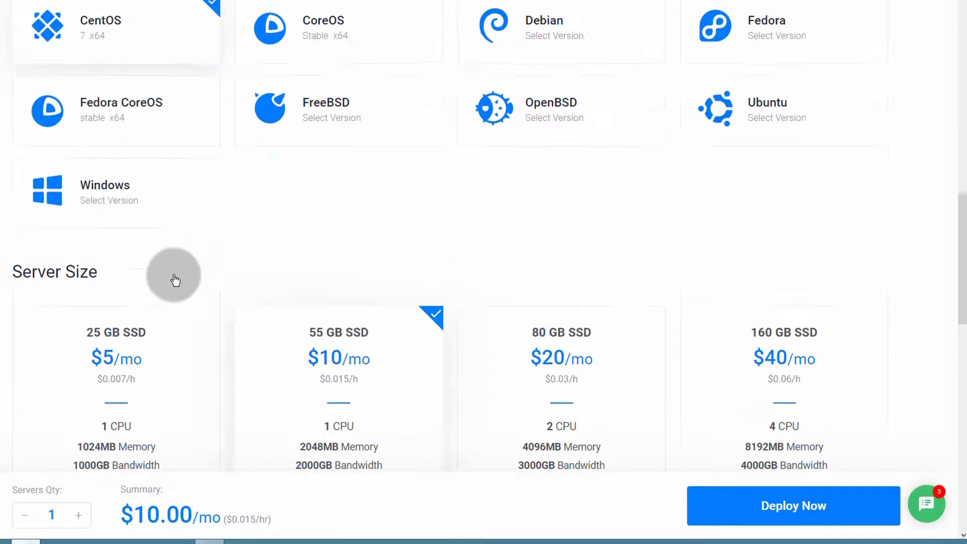
Show the Application server types and try out CentOS Web Panel, cPanel and PrestaShop.
{"action": "left_click", "coordinate": [152, 296]}
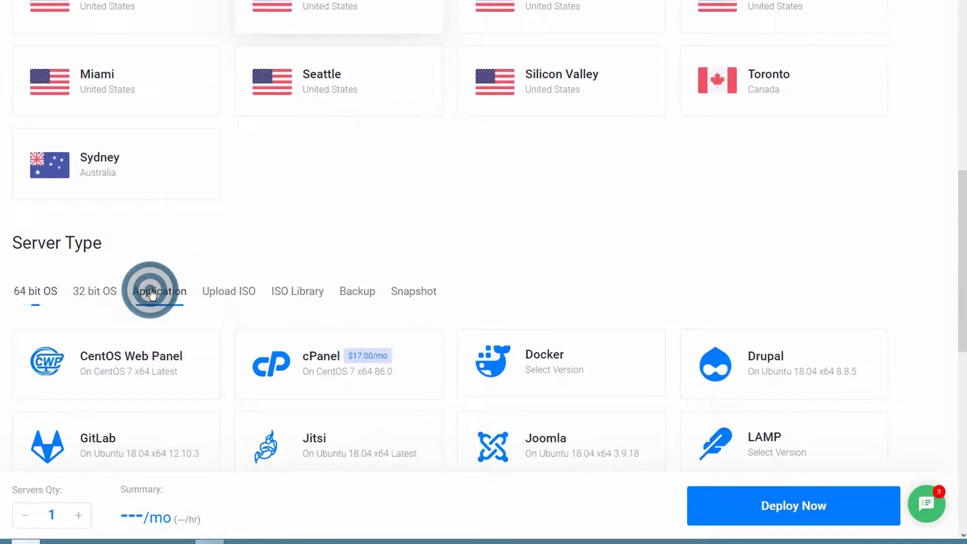
{"action": "scroll", "coordinate": [153, 298], "scroll_direction": "down", "scroll_amount": 4}
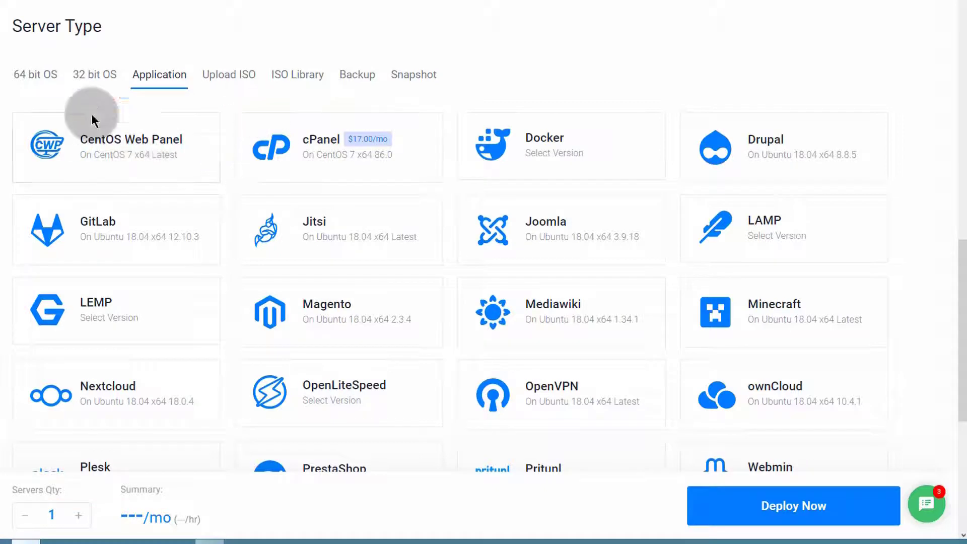
{"action": "left_click", "coordinate": [132, 164]}
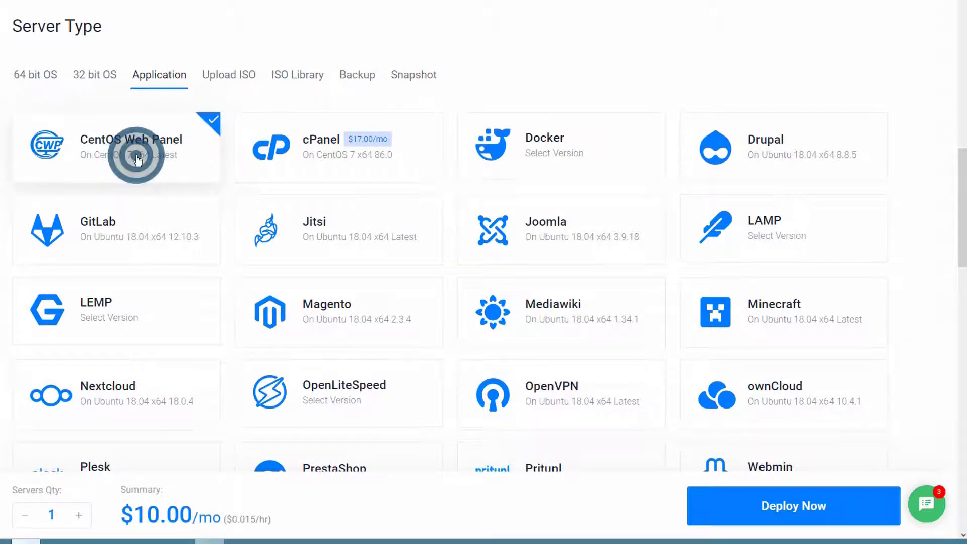
{"action": "left_click", "coordinate": [304, 151]}
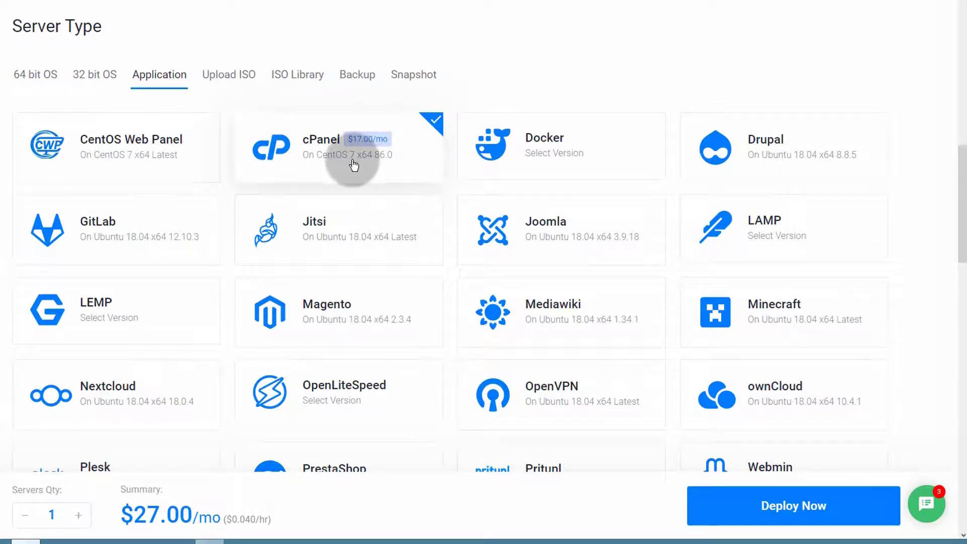
{"action": "scroll", "coordinate": [771, 173], "scroll_direction": "down", "scroll_amount": 3}
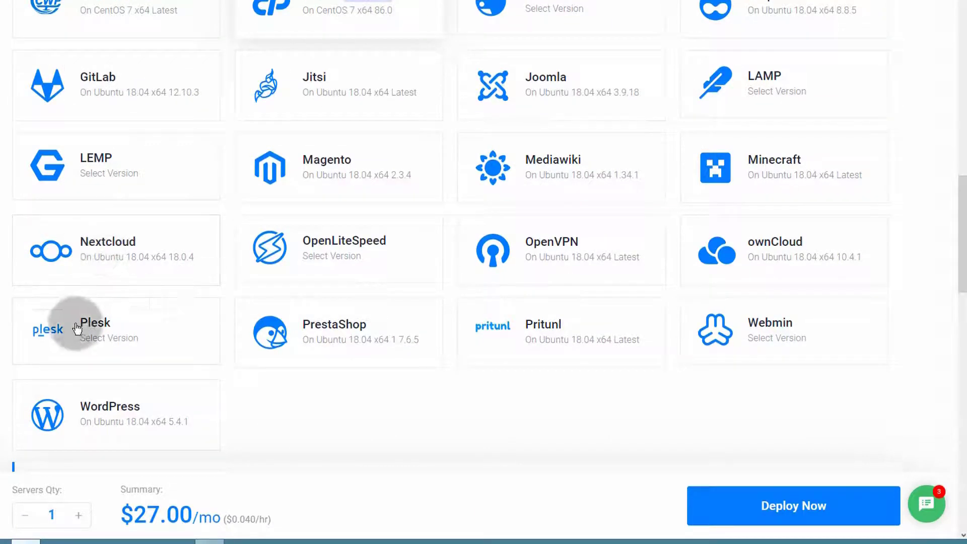
{"action": "left_click", "coordinate": [349, 266]}
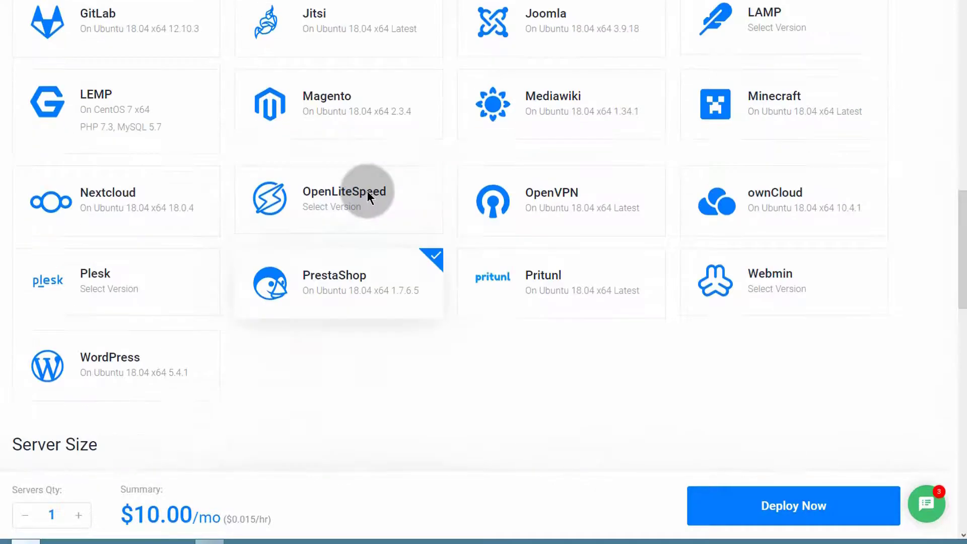
View the Snapshot options, then return to the 64 bit operating systems and select CentOS 7 x64.
{"action": "scroll", "coordinate": [368, 194], "scroll_direction": "up", "scroll_amount": 7}
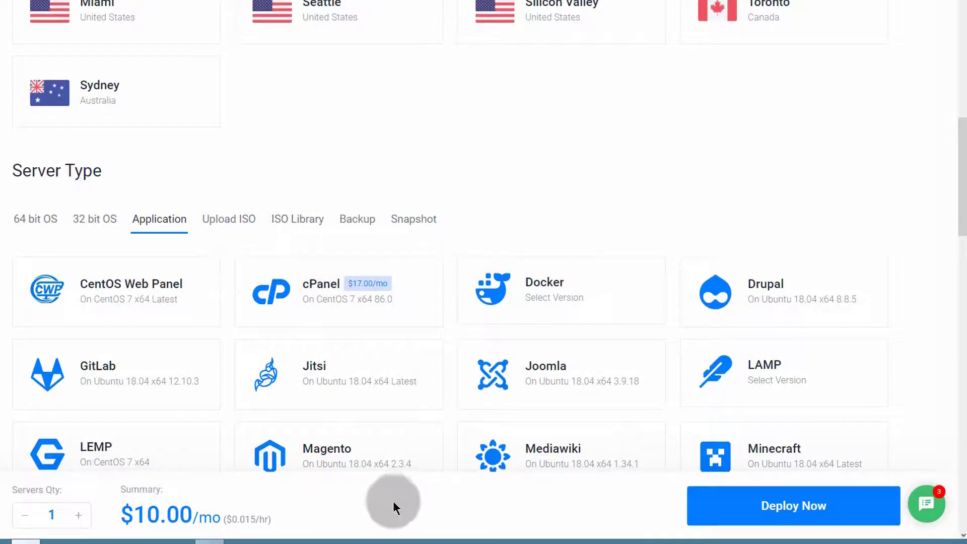
{"action": "left_click", "coordinate": [416, 225]}
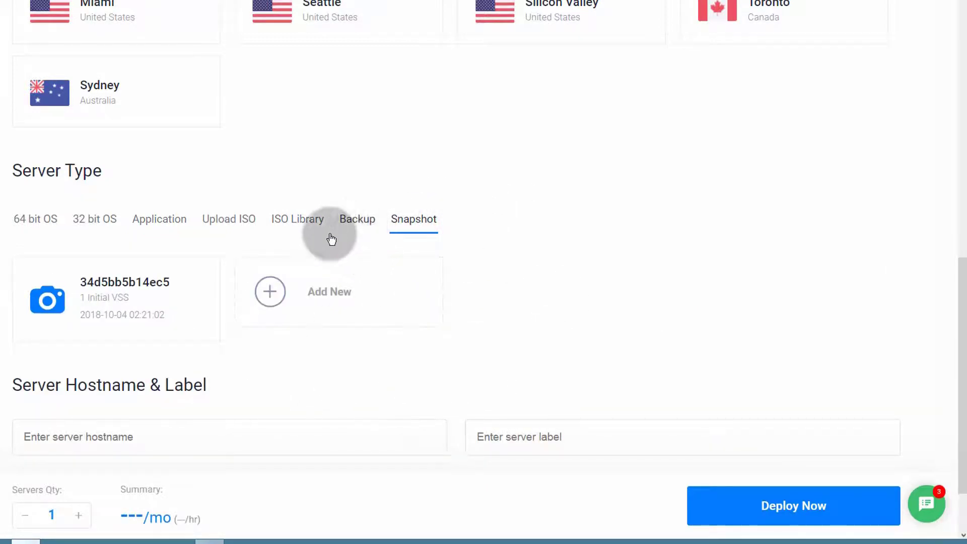
{"action": "left_click", "coordinate": [31, 218]}
{"action": "left_click", "coordinate": [107, 290]}
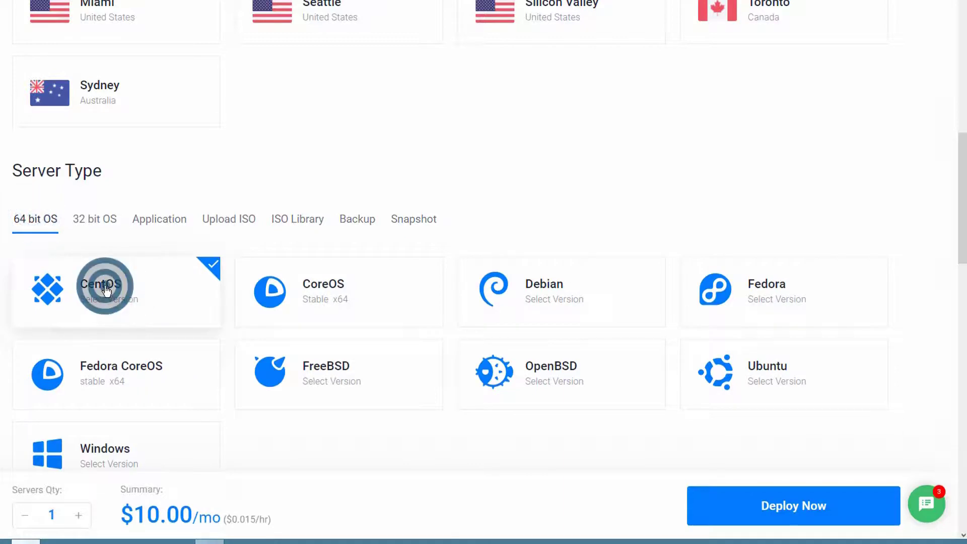
{"action": "left_click", "coordinate": [34, 329]}
{"action": "left_click", "coordinate": [89, 297]}
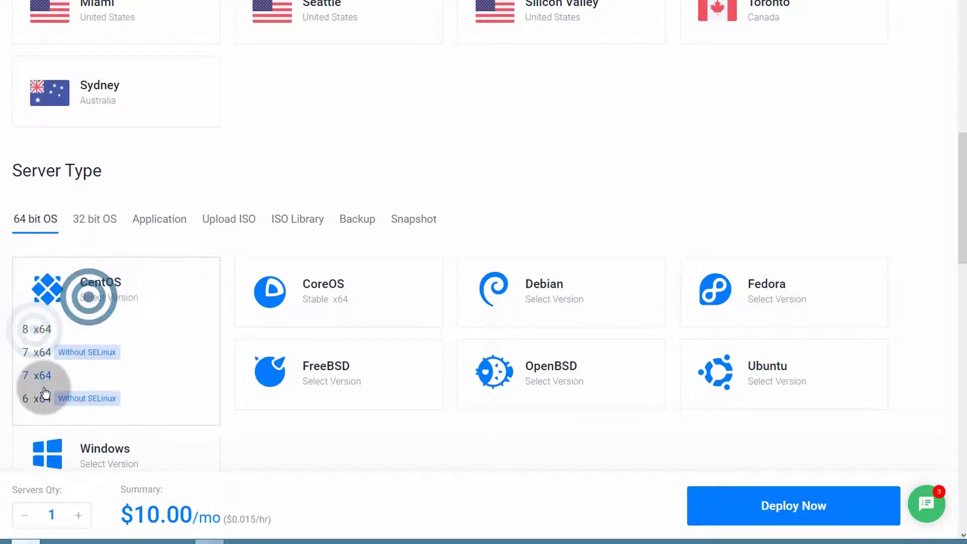
{"action": "left_click", "coordinate": [43, 375]}
{"action": "scroll", "coordinate": [116, 338], "scroll_direction": "up", "scroll_amount": 5}
{"action": "scroll", "coordinate": [128, 334], "scroll_direction": "down", "scroll_amount": 6}
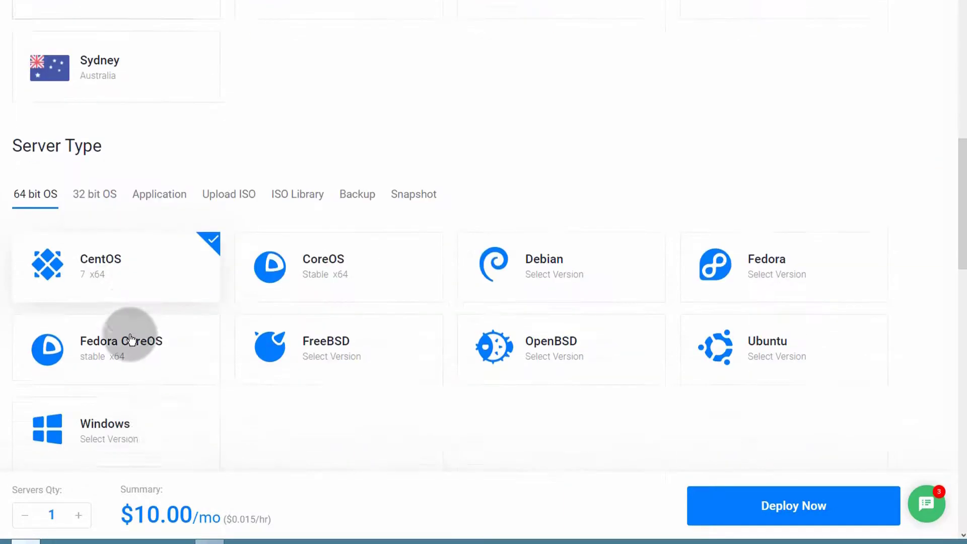
{"action": "scroll", "coordinate": [130, 338], "scroll_direction": "down", "scroll_amount": 2}
Change the CentOS version of the server type to 6 x64 Without SELinux.
{"action": "left_click", "coordinate": [107, 137]}
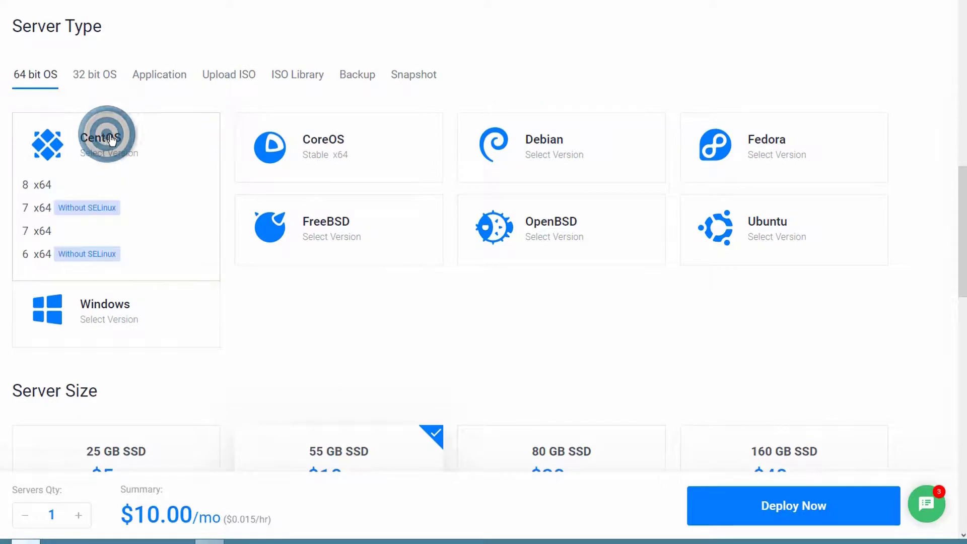
{"action": "left_click", "coordinate": [45, 231]}
{"action": "left_click", "coordinate": [89, 155]}
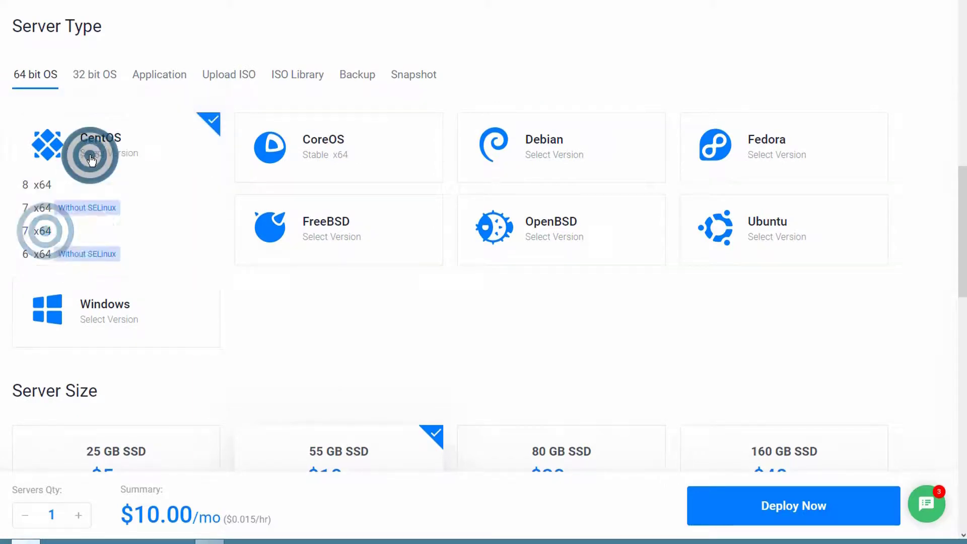
{"action": "left_click", "coordinate": [32, 254]}
Recheck the Cloud Compute server choice and select Chicago as the server location again.
{"action": "scroll", "coordinate": [30, 241], "scroll_direction": "up", "scroll_amount": 4}
{"action": "scroll", "coordinate": [231, 339], "scroll_direction": "up", "scroll_amount": 11}
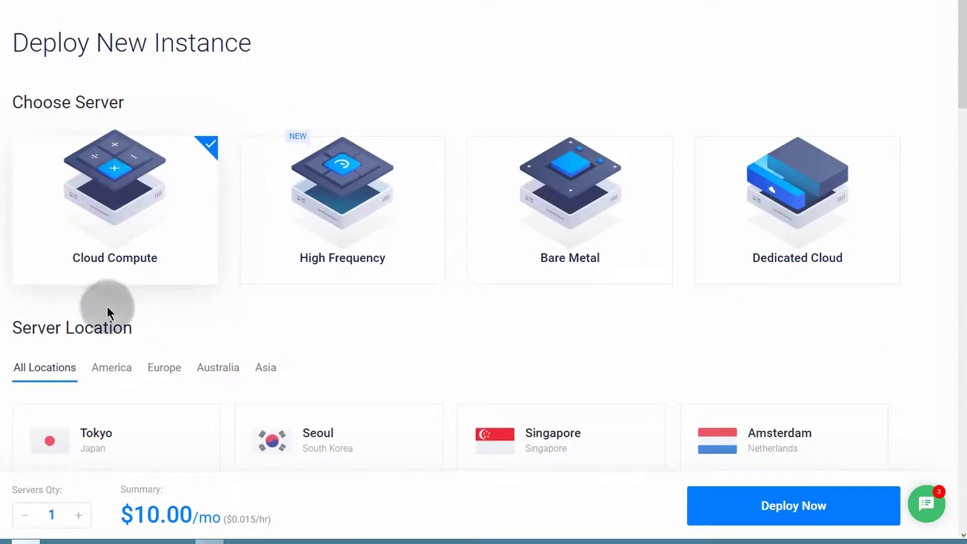
{"action": "scroll", "coordinate": [105, 310], "scroll_direction": "down", "scroll_amount": 5}
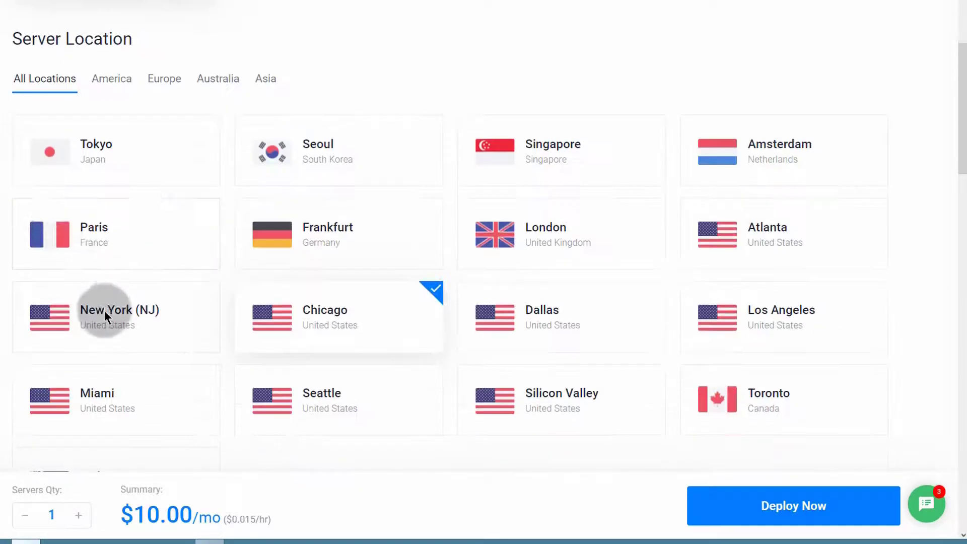
{"action": "left_click", "coordinate": [362, 315]}
Choose the 25 GB SSD server size at $5/mo.
{"action": "scroll", "coordinate": [108, 395], "scroll_direction": "down", "scroll_amount": 12}
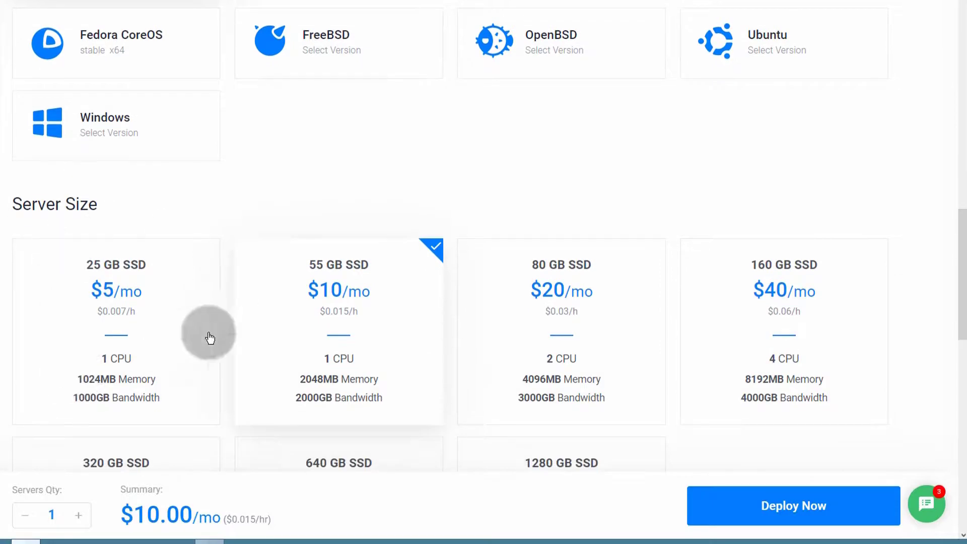
{"action": "left_click", "coordinate": [128, 285]}
{"action": "scroll", "coordinate": [136, 297], "scroll_direction": "down", "scroll_amount": 5}
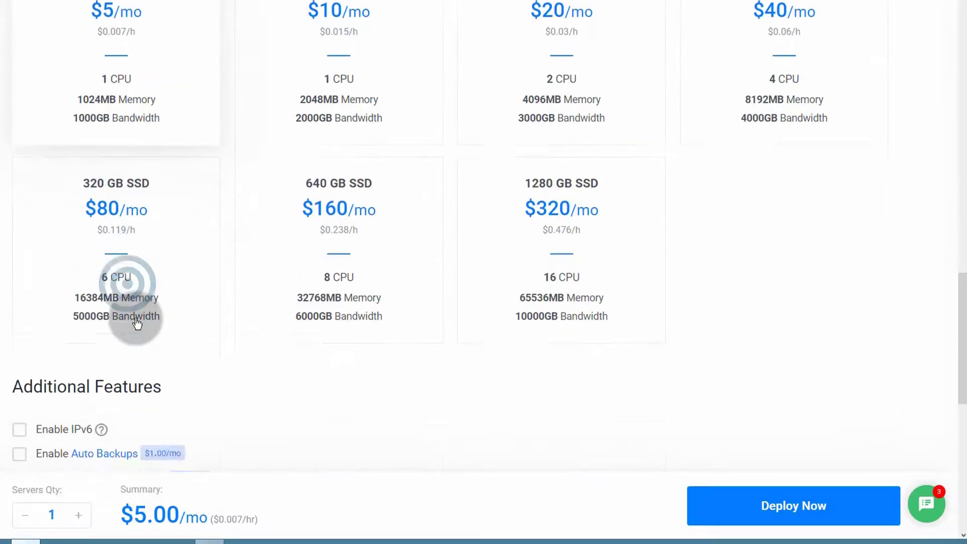
Review the chosen server, location, operating system and size on the deployment page.
{"action": "scroll", "coordinate": [201, 249], "scroll_direction": "up", "scroll_amount": 4}
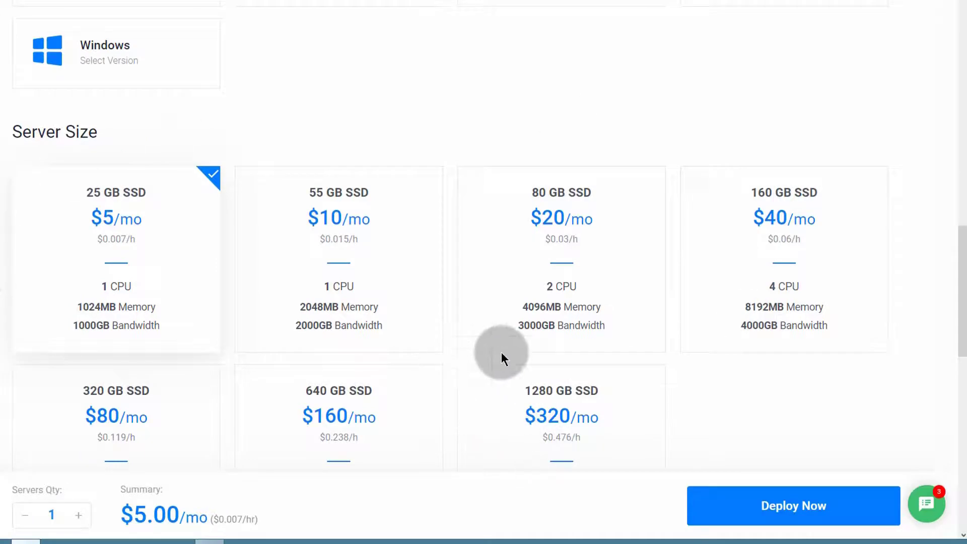
{"action": "scroll", "coordinate": [366, 368], "scroll_direction": "up", "scroll_amount": 14}
{"action": "scroll", "coordinate": [381, 370], "scroll_direction": "up", "scroll_amount": 8}
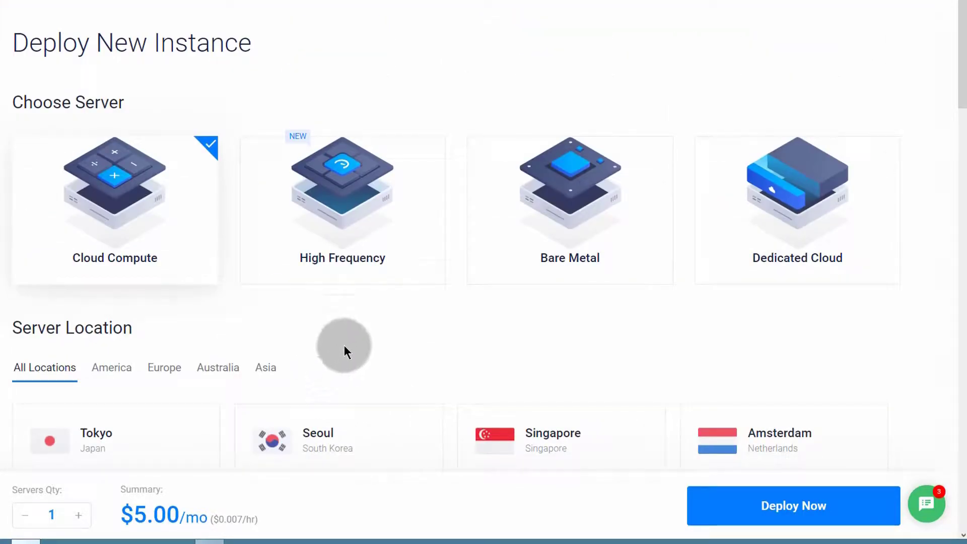
{"action": "scroll", "coordinate": [317, 300], "scroll_direction": "down", "scroll_amount": 6}
{"action": "scroll", "coordinate": [308, 300], "scroll_direction": "down", "scroll_amount": 18}
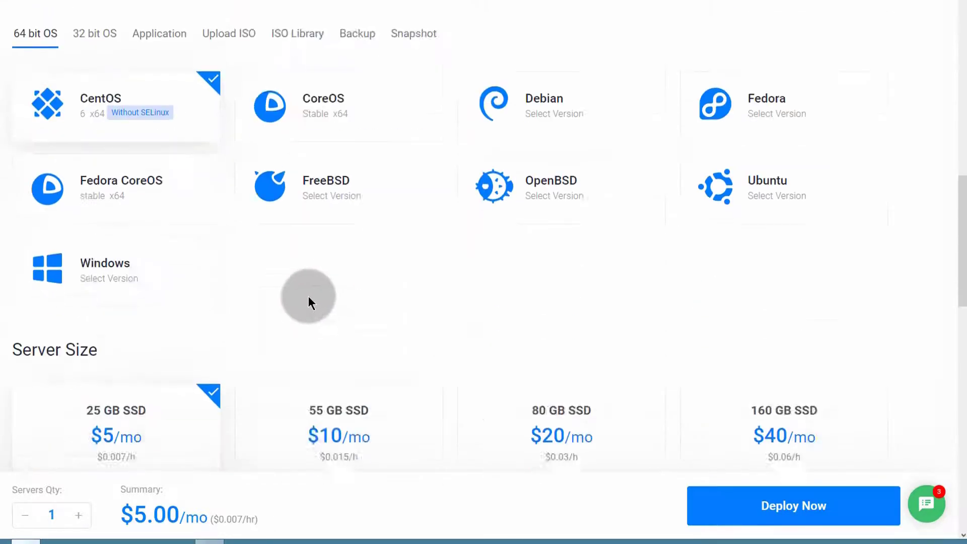
{"action": "scroll", "coordinate": [76, 110], "scroll_direction": "up", "scroll_amount": 3}
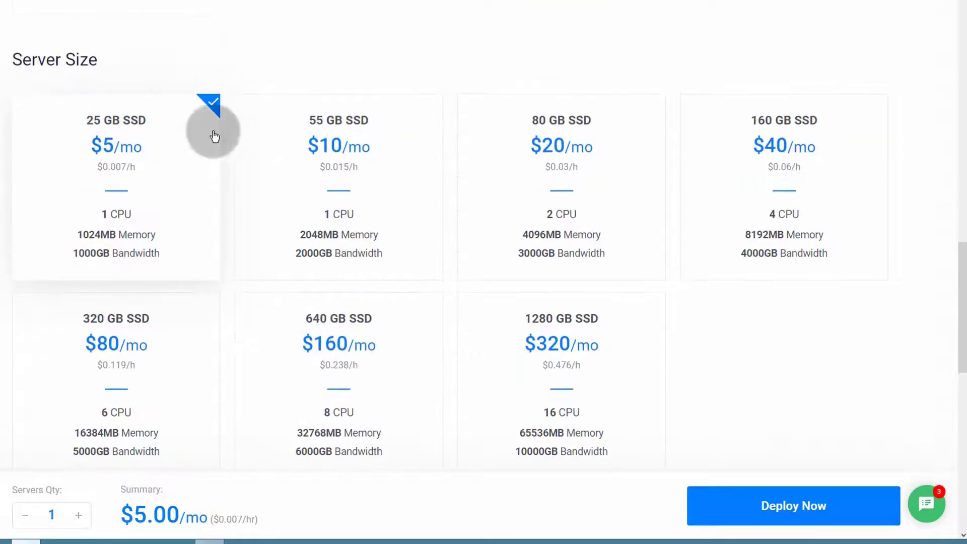
Enable IPv6 in the additional features, and turn Auto Backups on and back off.
{"action": "scroll", "coordinate": [107, 217], "scroll_direction": "down", "scroll_amount": 2}
{"action": "scroll", "coordinate": [107, 217], "scroll_direction": "down", "scroll_amount": 4}
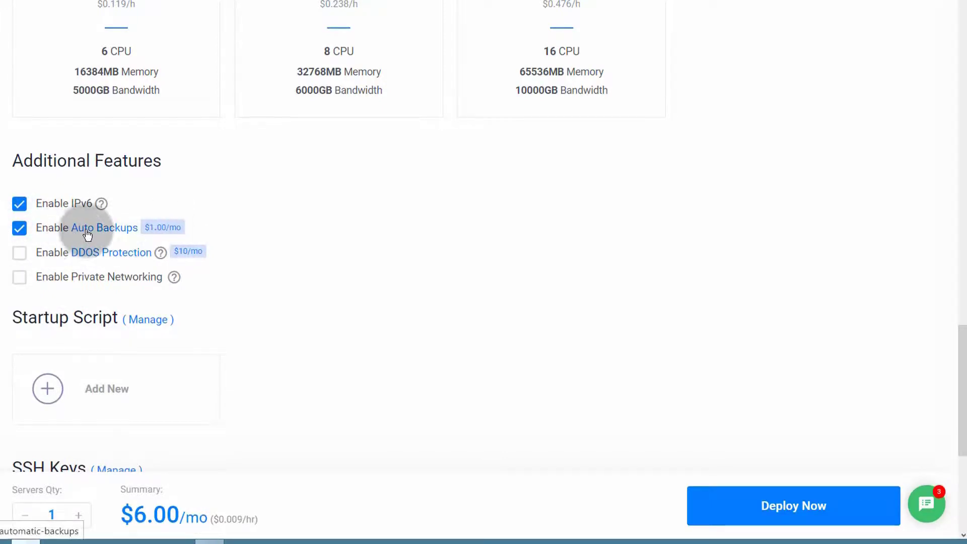
{"action": "scroll", "coordinate": [216, 277], "scroll_direction": "up", "scroll_amount": 15}
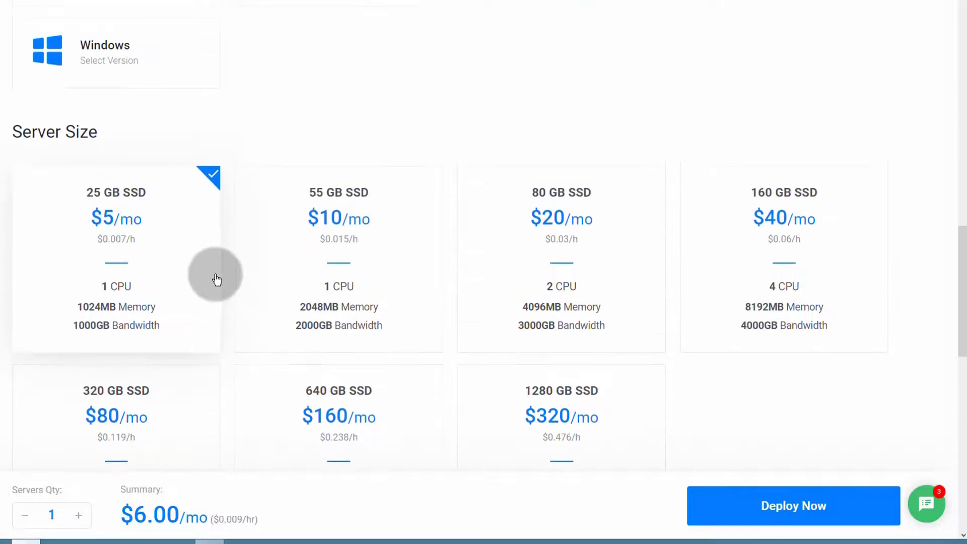
{"action": "scroll", "coordinate": [79, 452], "scroll_direction": "down", "scroll_amount": 14}
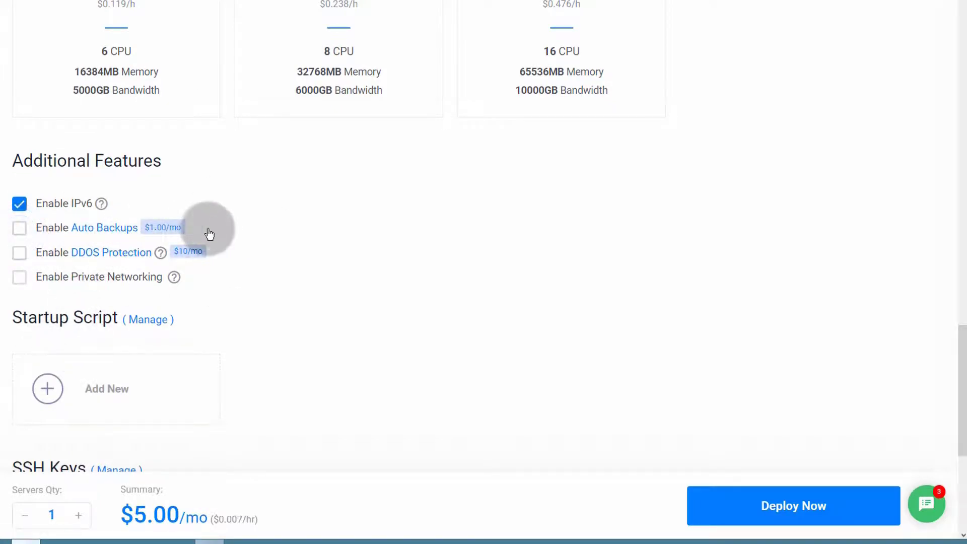
Set the server hostname and label to panel21.bizanosa.com, leaving the startup script and SSH keys empty.
{"action": "scroll", "coordinate": [184, 326], "scroll_direction": "down", "scroll_amount": 3}
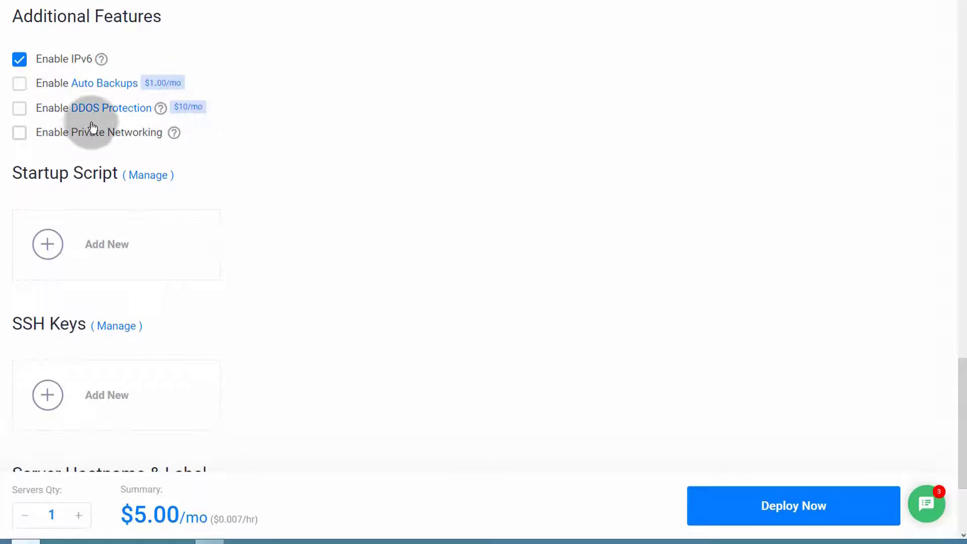
{"action": "scroll", "coordinate": [69, 149], "scroll_direction": "down", "scroll_amount": 3}
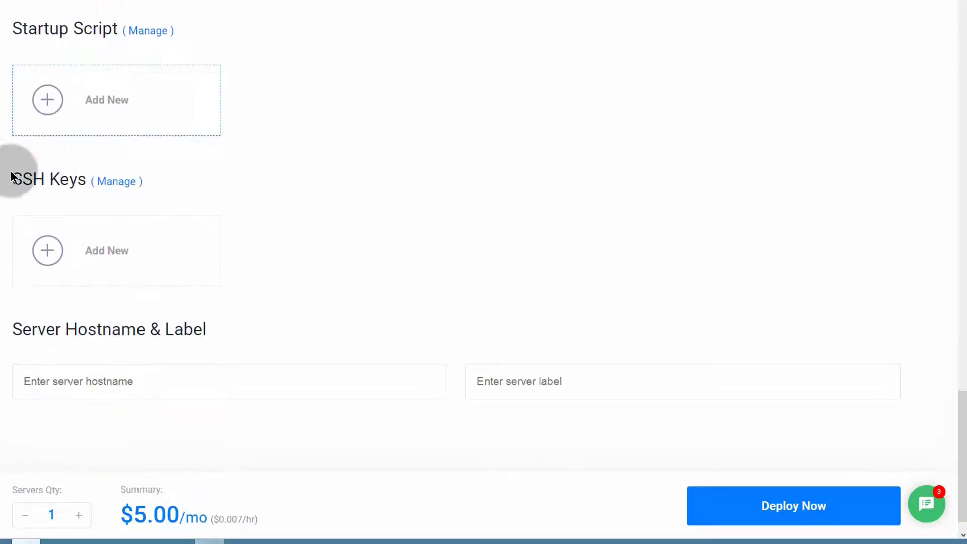
{"action": "scroll", "coordinate": [389, 231], "scroll_direction": "up", "scroll_amount": 1}
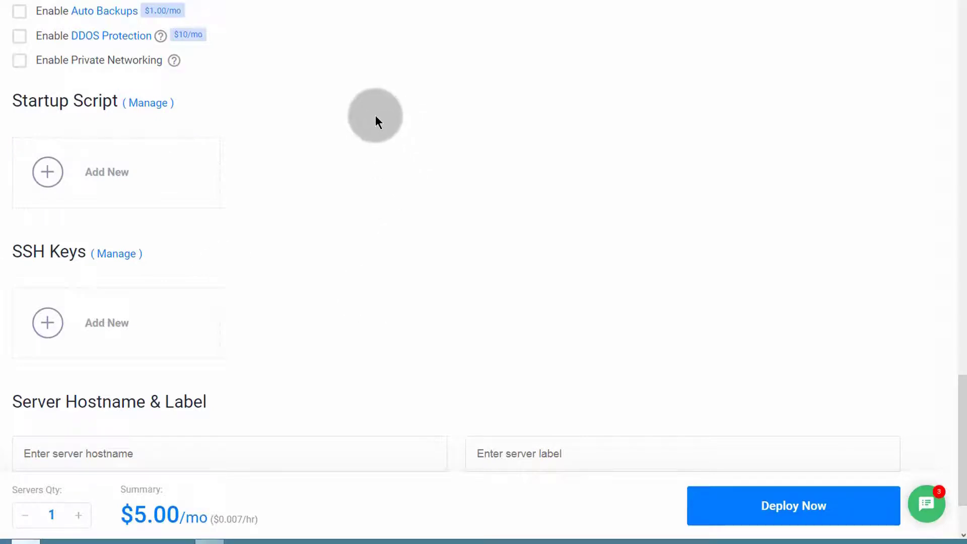
{"action": "scroll", "coordinate": [204, 222], "scroll_direction": "down", "scroll_amount": 2}
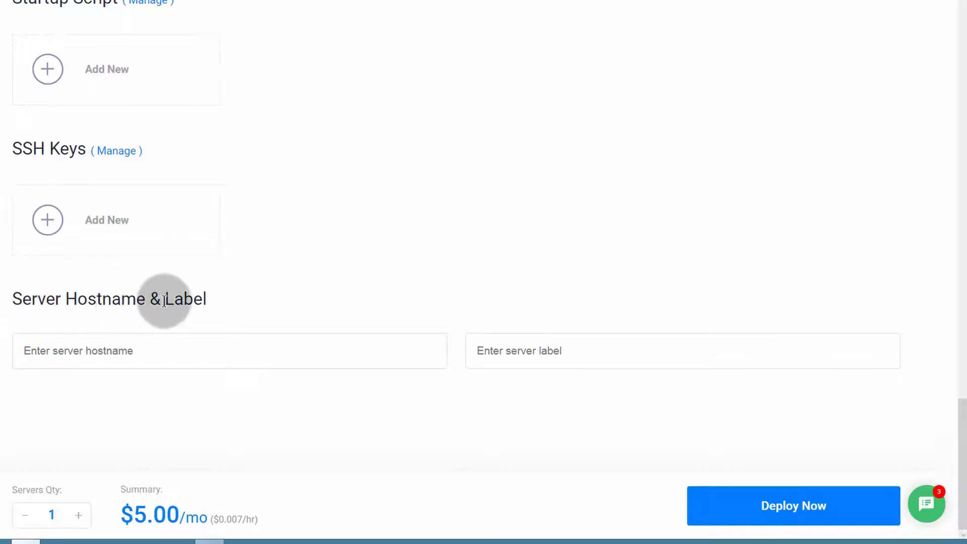
{"action": "left_click", "coordinate": [90, 348]}
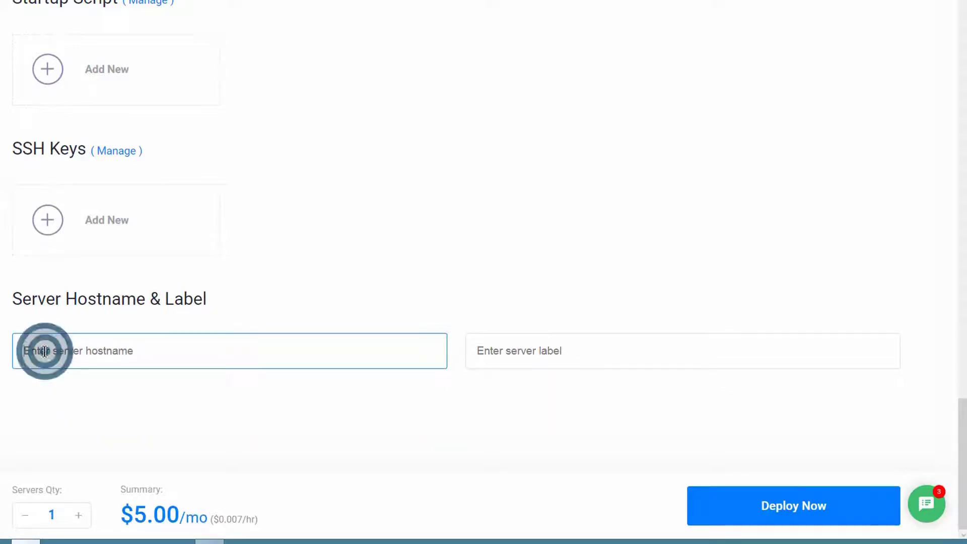
{"action": "type", "text": "panel21.bizanosa.com"}
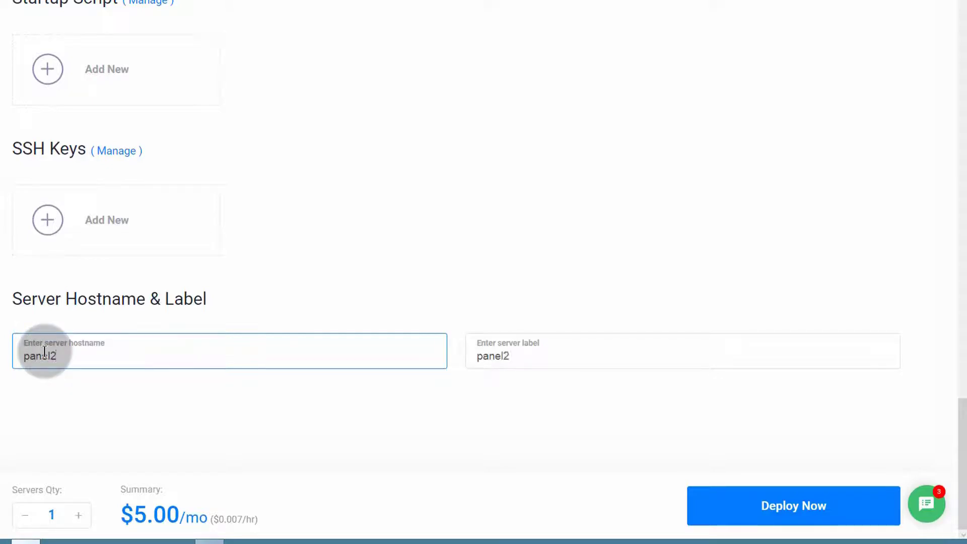
{"action": "left_click", "coordinate": [85, 357]}
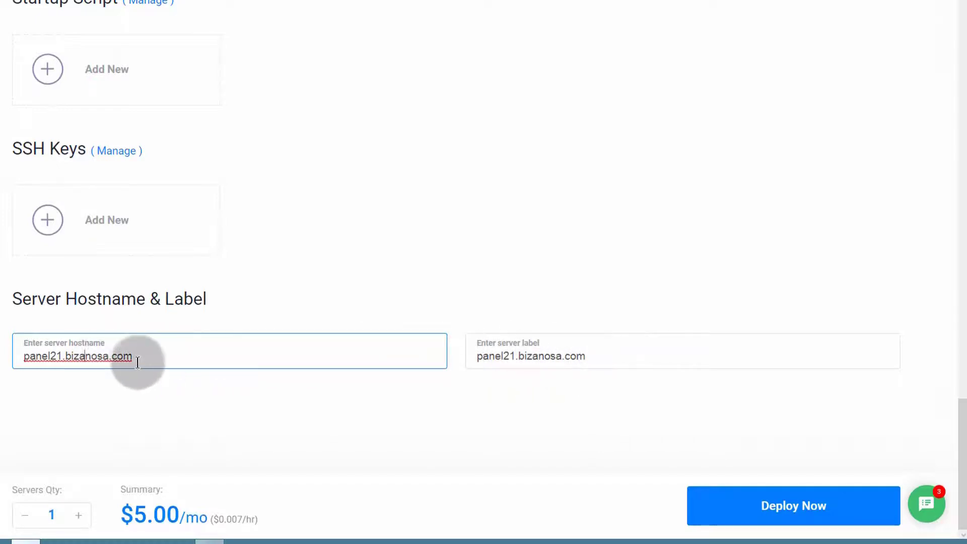
{"action": "left_click_drag", "start_coordinate": [141, 358], "coordinate": [11, 360]}
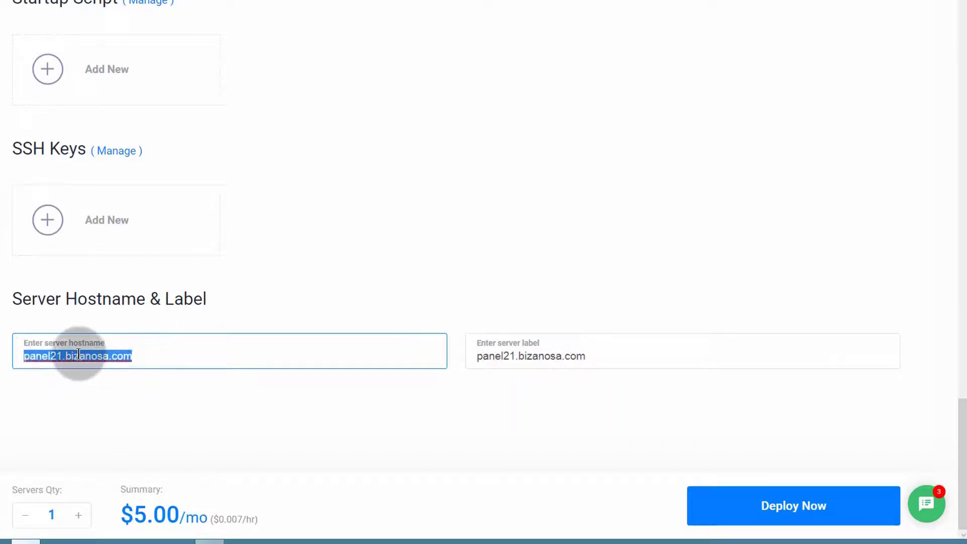
{"action": "left_click", "coordinate": [60, 403]}
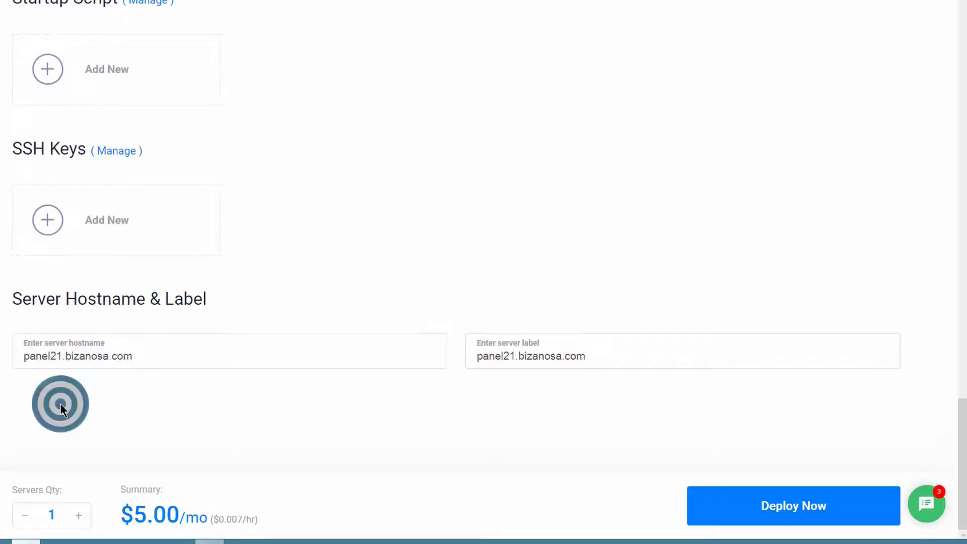
Raise the server quantity to 2 and set it back to 1.
{"action": "left_click", "coordinate": [80, 515]}
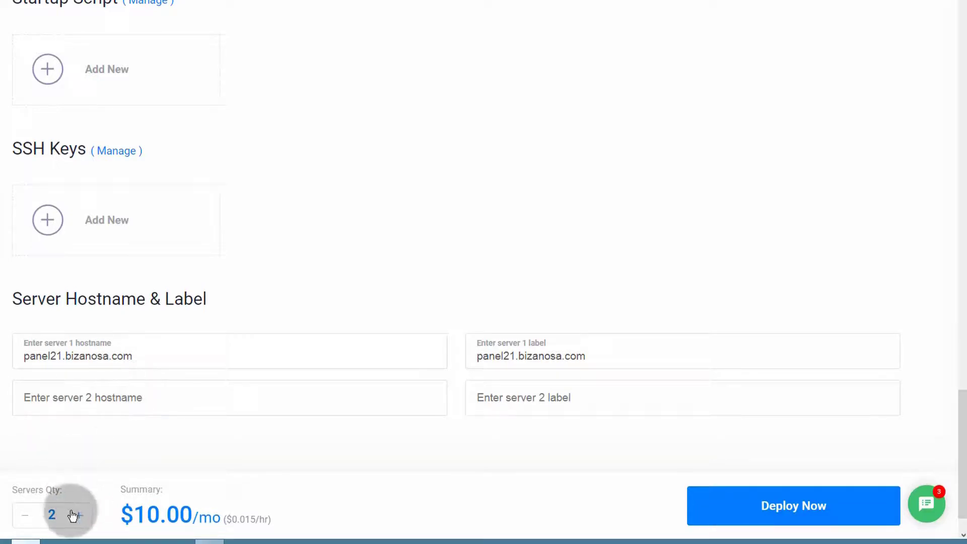
{"action": "left_click", "coordinate": [25, 516]}
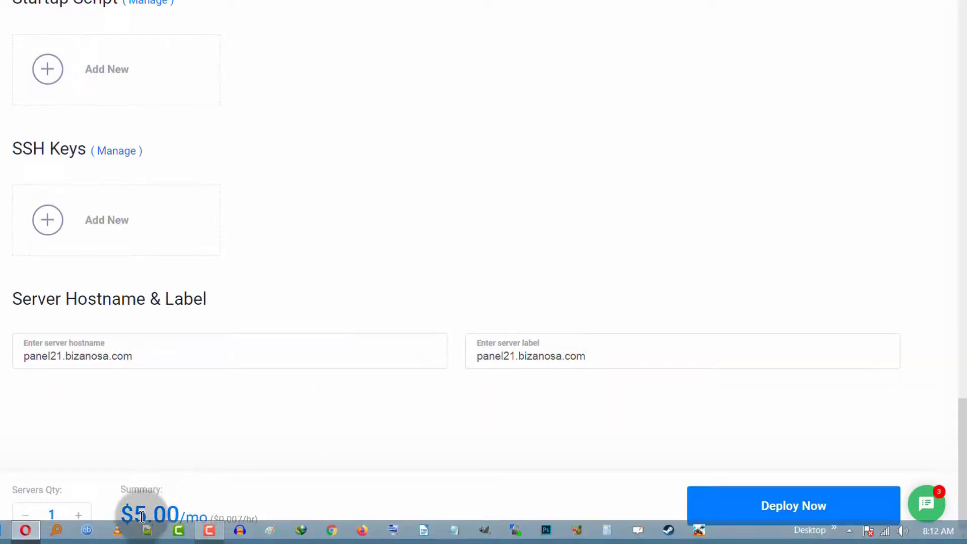
{"action": "left_click", "coordinate": [799, 511]}
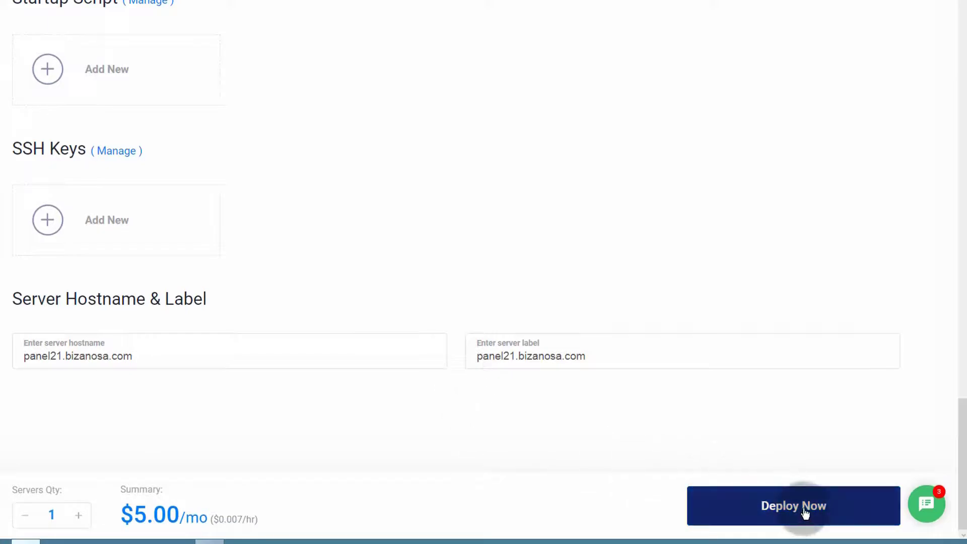
Review the selected server type, location, operating system and size once more on the deployment page.
{"action": "scroll", "coordinate": [70, 360], "scroll_direction": "up", "scroll_amount": 20}
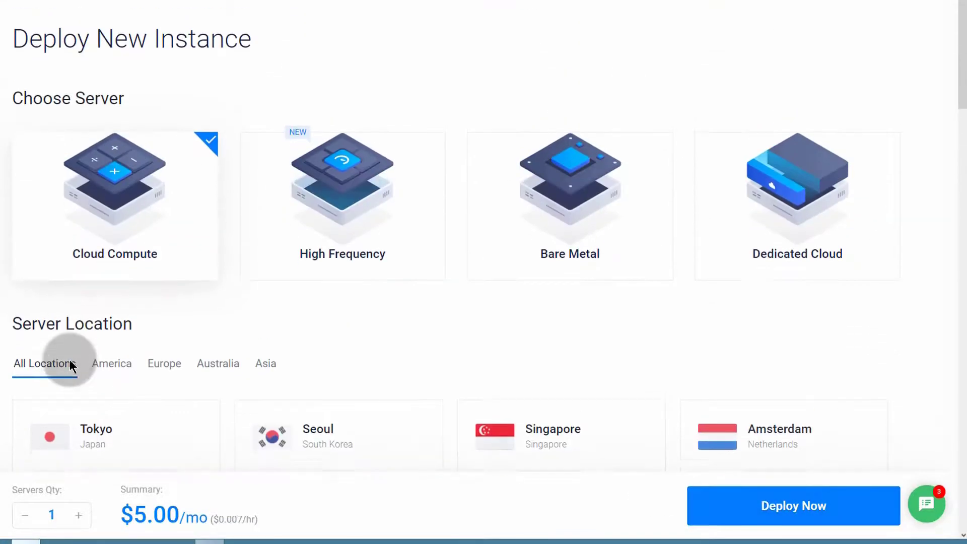
{"action": "scroll", "coordinate": [123, 245], "scroll_direction": "down", "scroll_amount": 1}
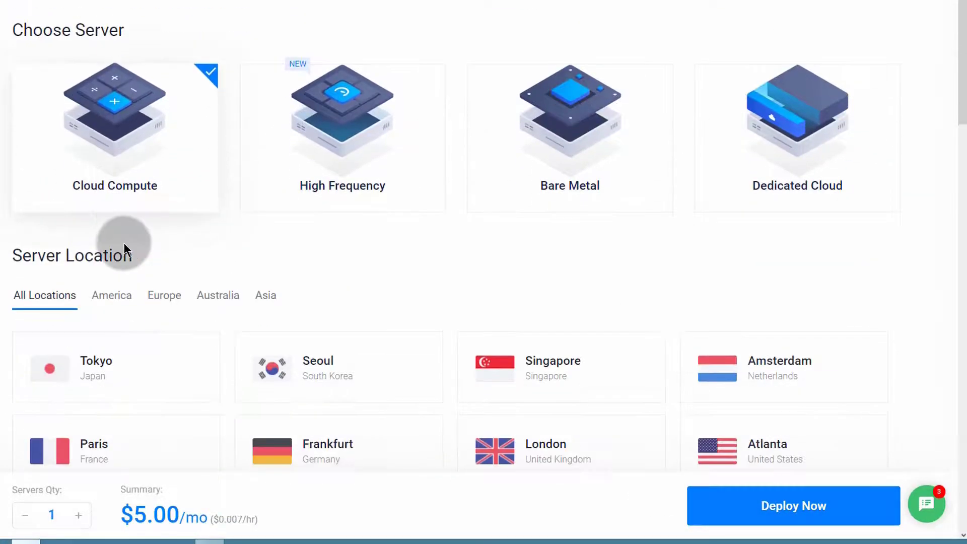
{"action": "scroll", "coordinate": [114, 232], "scroll_direction": "up", "scroll_amount": 1}
{"action": "scroll", "coordinate": [96, 267], "scroll_direction": "down", "scroll_amount": 1}
{"action": "scroll", "coordinate": [86, 298], "scroll_direction": "down", "scroll_amount": 5}
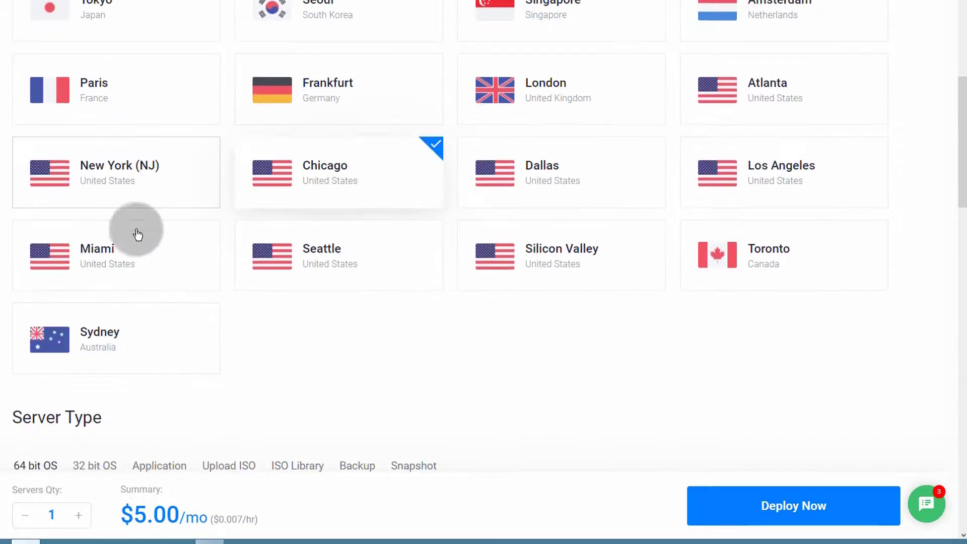
{"action": "scroll", "coordinate": [147, 368], "scroll_direction": "down", "scroll_amount": 3}
{"action": "scroll", "coordinate": [121, 324], "scroll_direction": "down", "scroll_amount": 4}
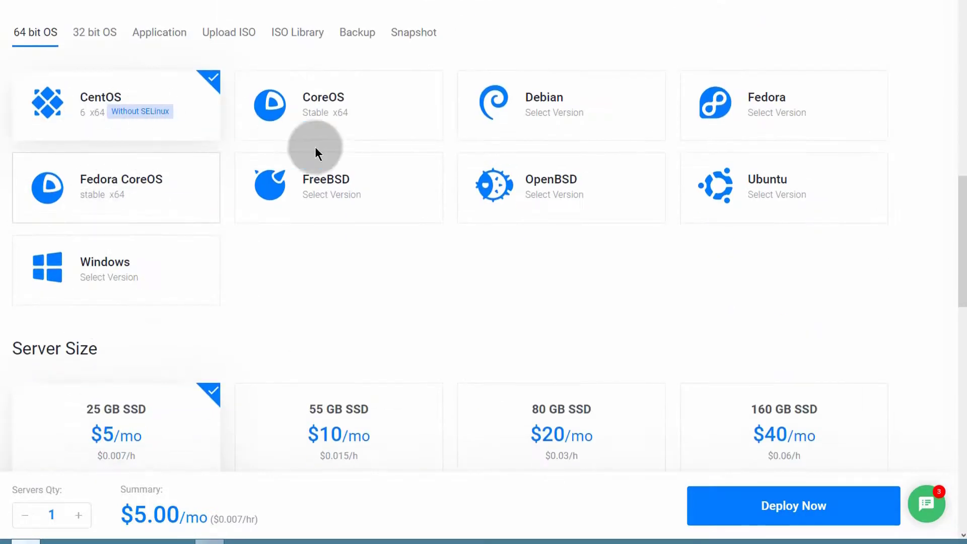
{"action": "scroll", "coordinate": [146, 302], "scroll_direction": "down", "scroll_amount": 15}
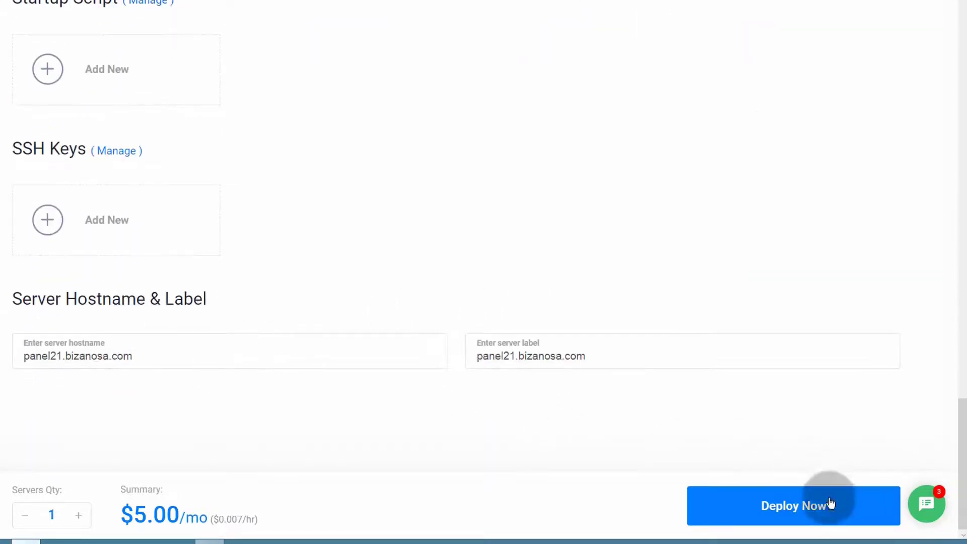
Deploy the configured instance and open the overview of panel21.bizanosa.com from the instances list.
{"action": "left_click", "coordinate": [791, 511]}
{"action": "scroll", "coordinate": [486, 383], "scroll_direction": "up", "scroll_amount": 5}
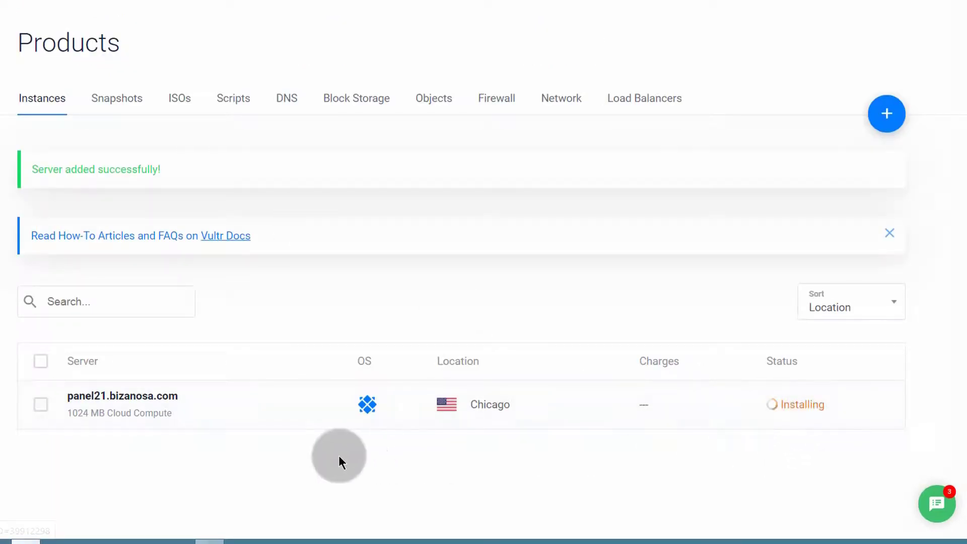
{"action": "left_click", "coordinate": [101, 398]}
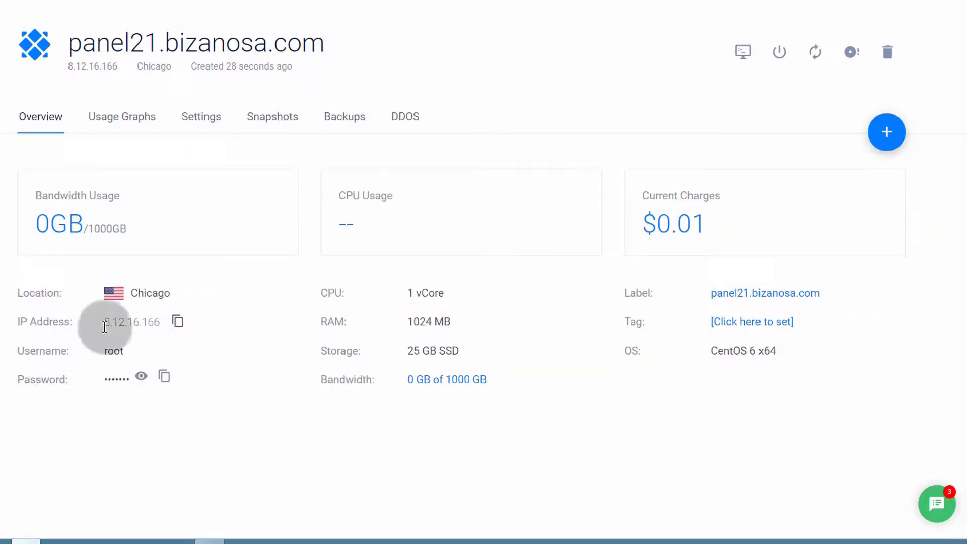
Check the new server's login details in its overview and copy its IP address.
{"action": "left_click_drag", "start_coordinate": [107, 321], "coordinate": [160, 323]}
{"action": "left_click", "coordinate": [187, 349]}
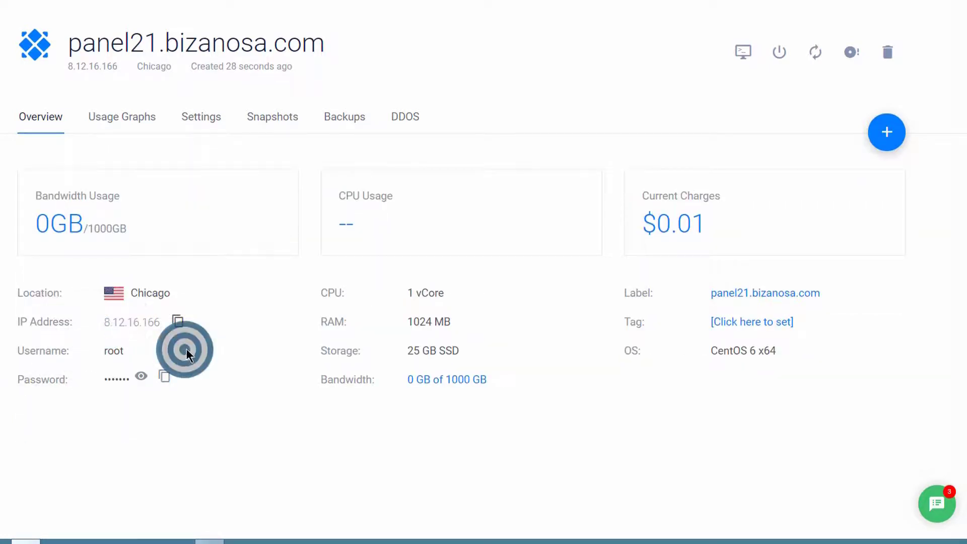
{"action": "left_click", "coordinate": [179, 323]}
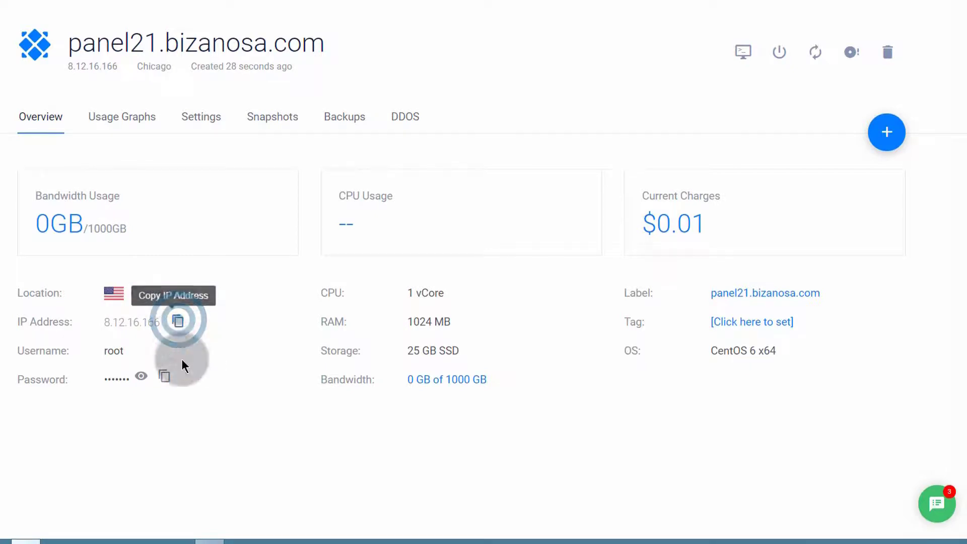
{"action": "left_click", "coordinate": [177, 326]}
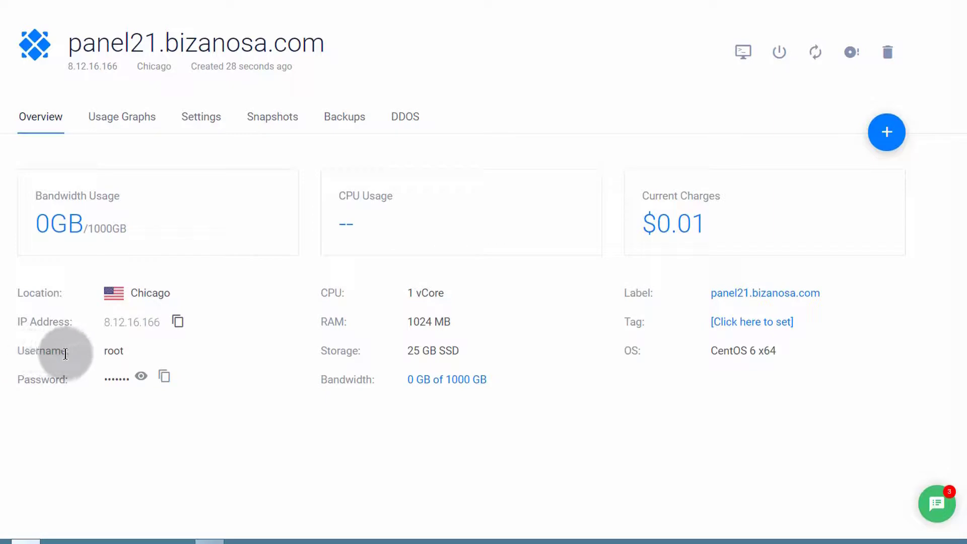
{"action": "double_click", "coordinate": [98, 350]}
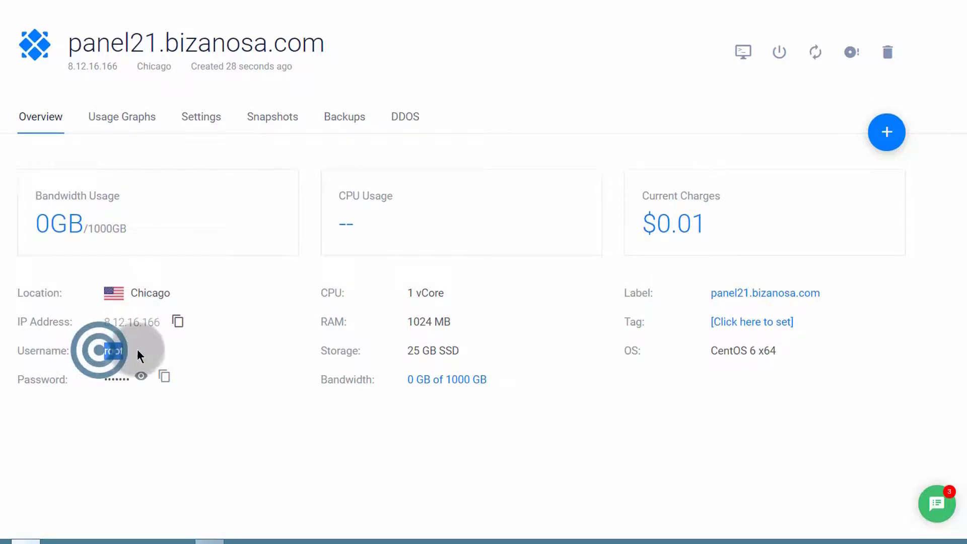
{"action": "left_click", "coordinate": [94, 440]}
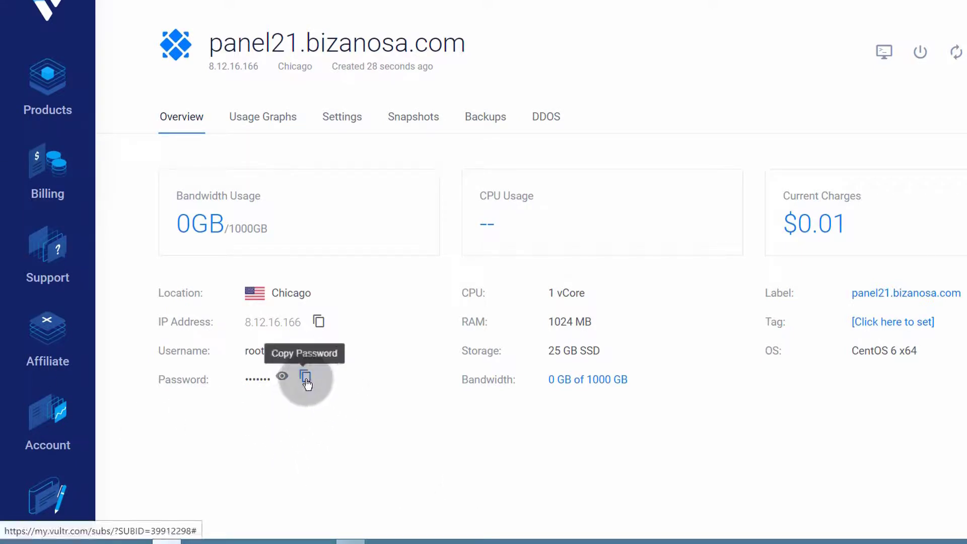
{"action": "left_click", "coordinate": [319, 322]}
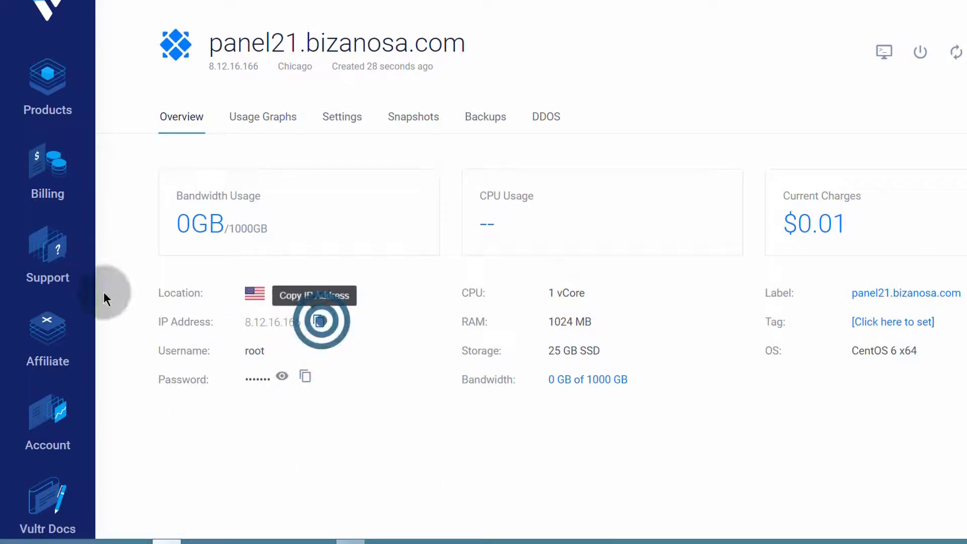
Switch to a new Windows Command Prompt window.
{"action": "mouse_move", "coordinate": [164, 541]}
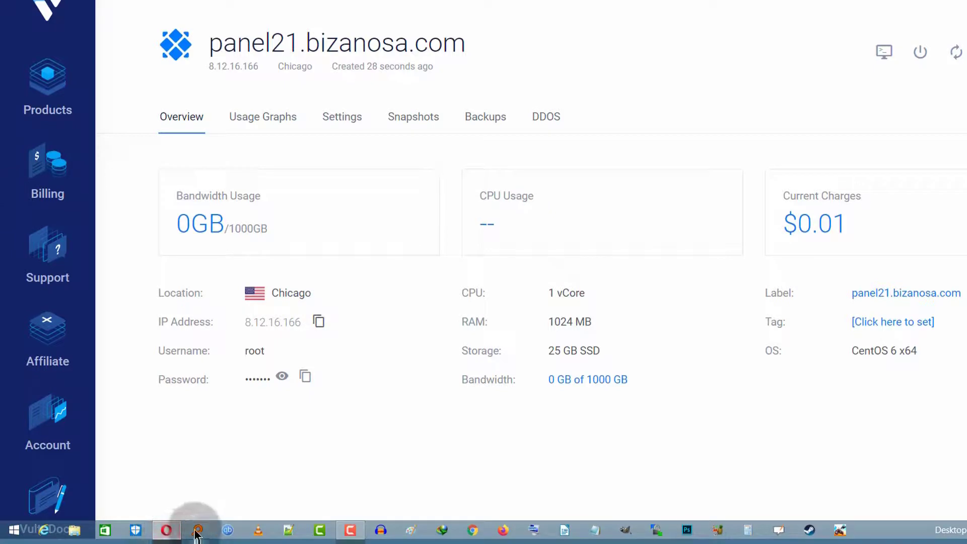
{"action": "left_click", "coordinate": [16, 530]}
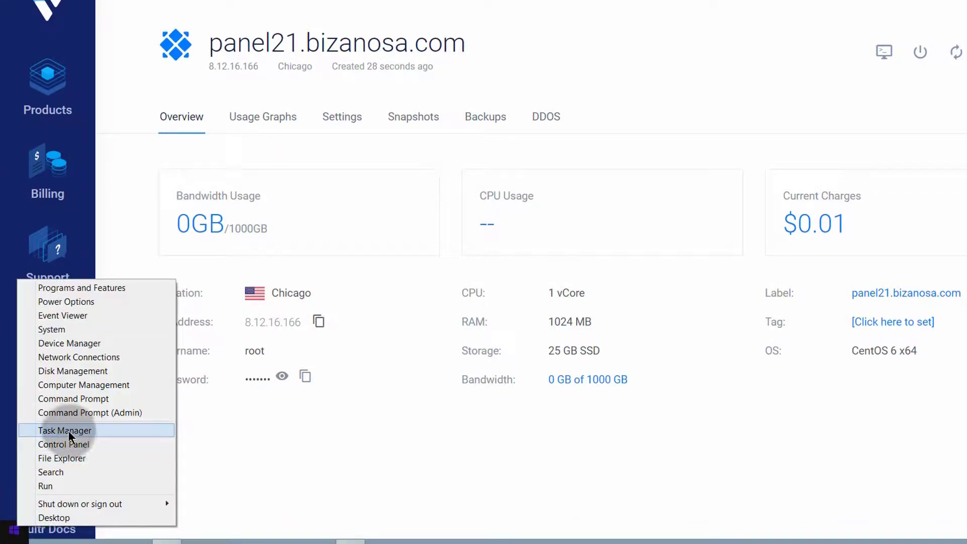
{"action": "left_click", "coordinate": [71, 397]}
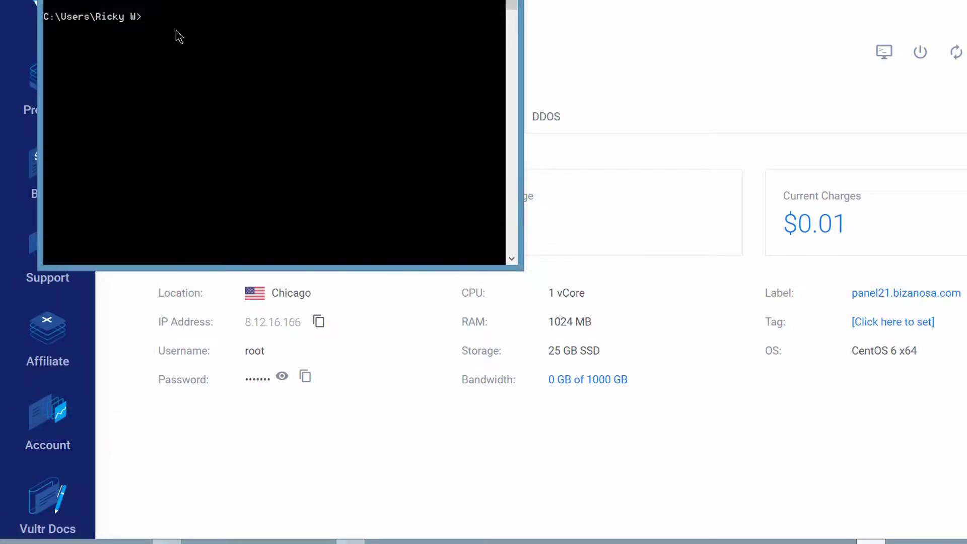
{"action": "left_click_drag", "start_coordinate": [149, 1], "coordinate": [150, 1]}
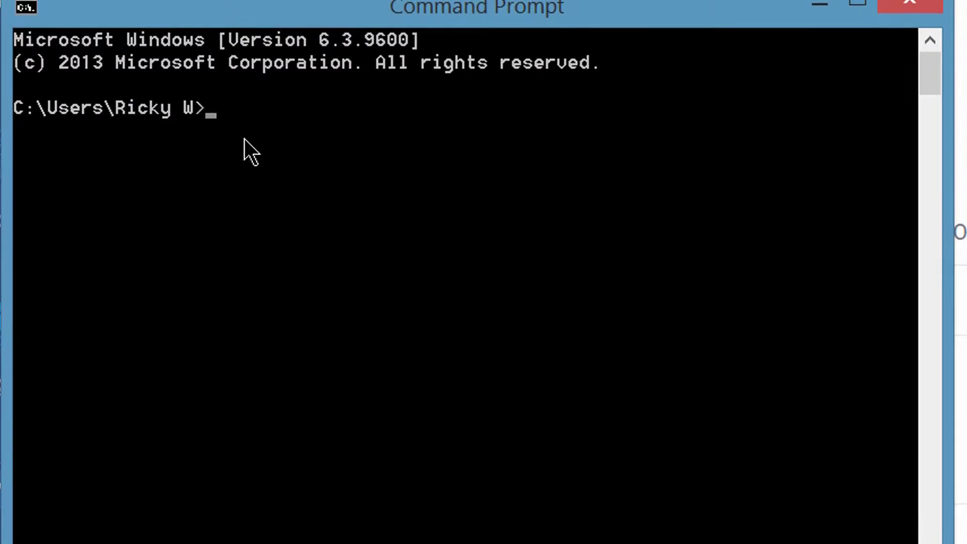
{"action": "type", "text": "ssh root@"}
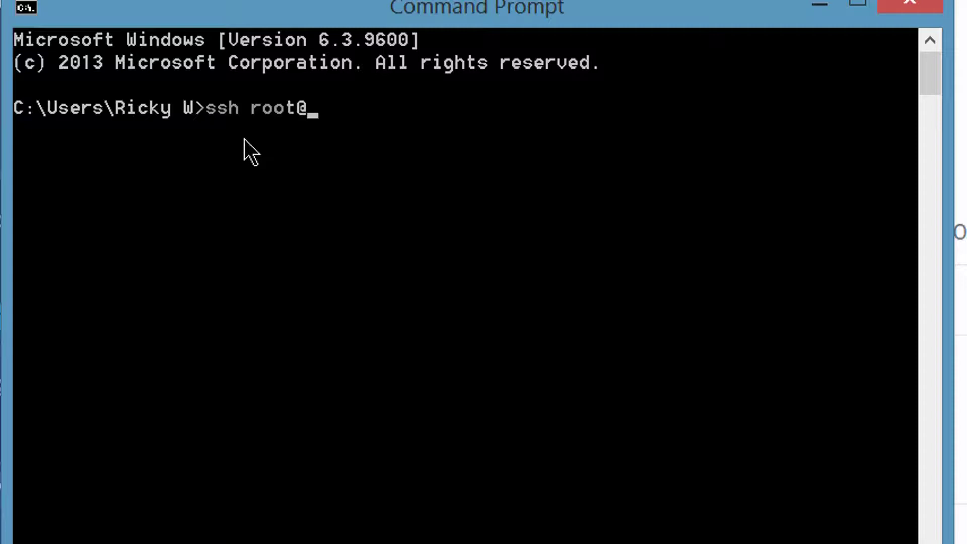
{"action": "key", "text": "ctrl+v"}
{"action": "key", "text": "BackSpace"}
{"action": "key", "text": "ctrl+v"}
{"action": "key", "text": "BackSpace"}
{"action": "key", "text": "BackSpace"}
{"action": "type", "text": "@"}
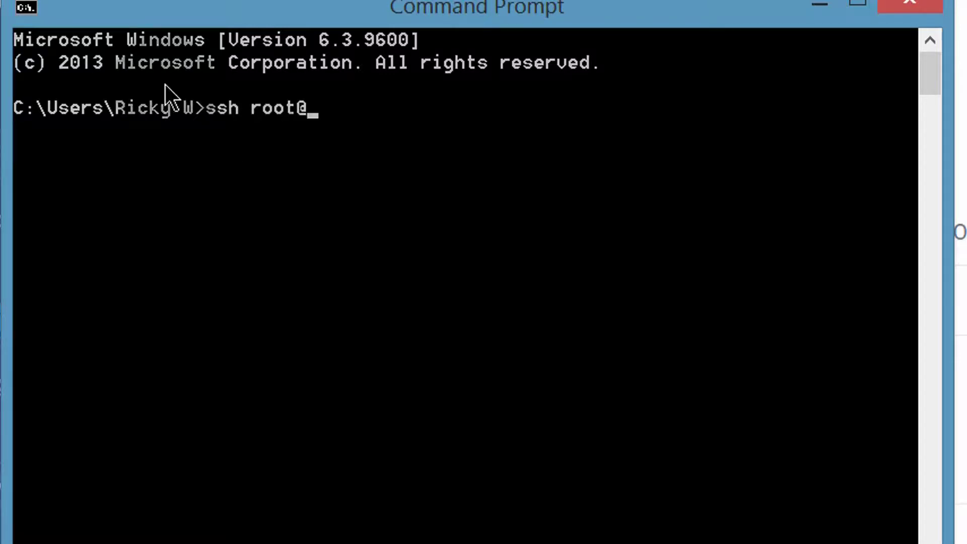
{"action": "right_click", "coordinate": [341, 102]}
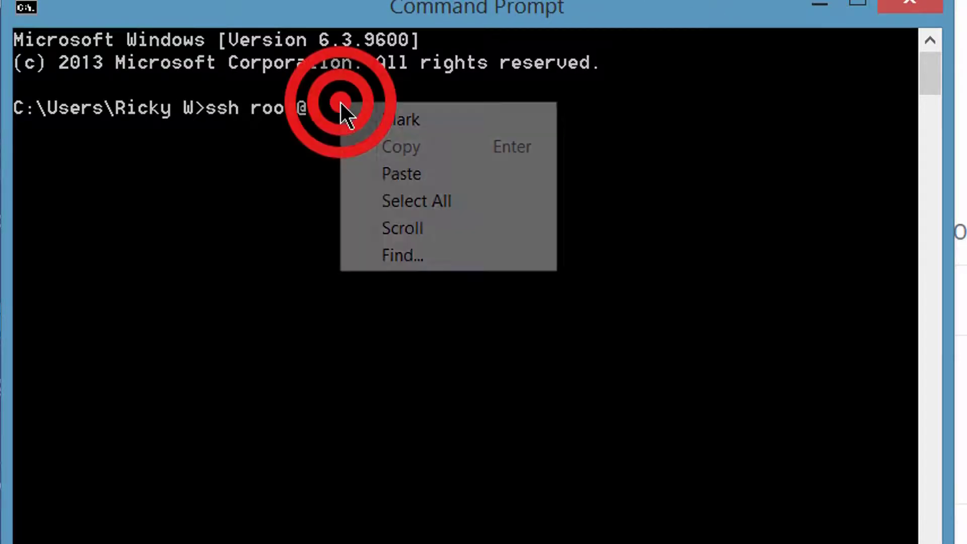
{"action": "left_click", "coordinate": [403, 172]}
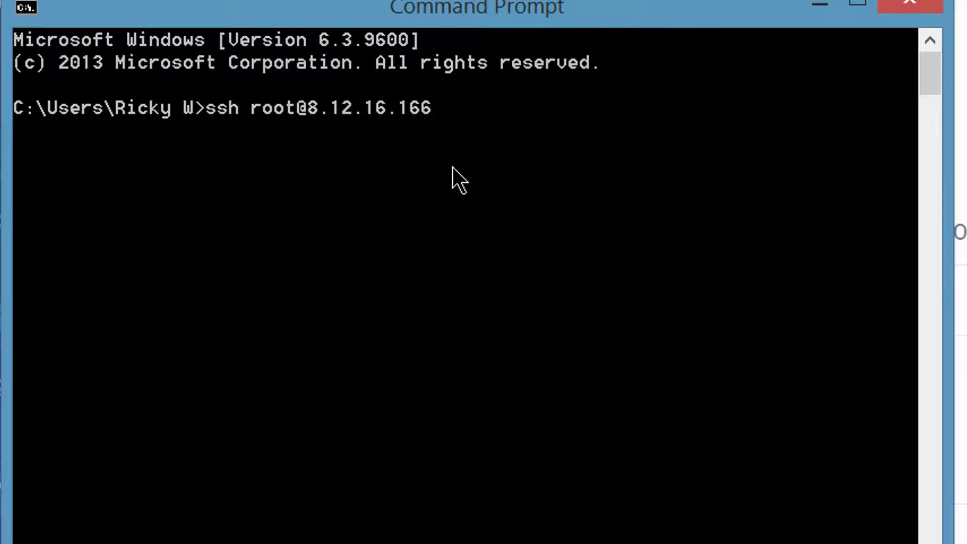
{"action": "key", "text": "Return"}
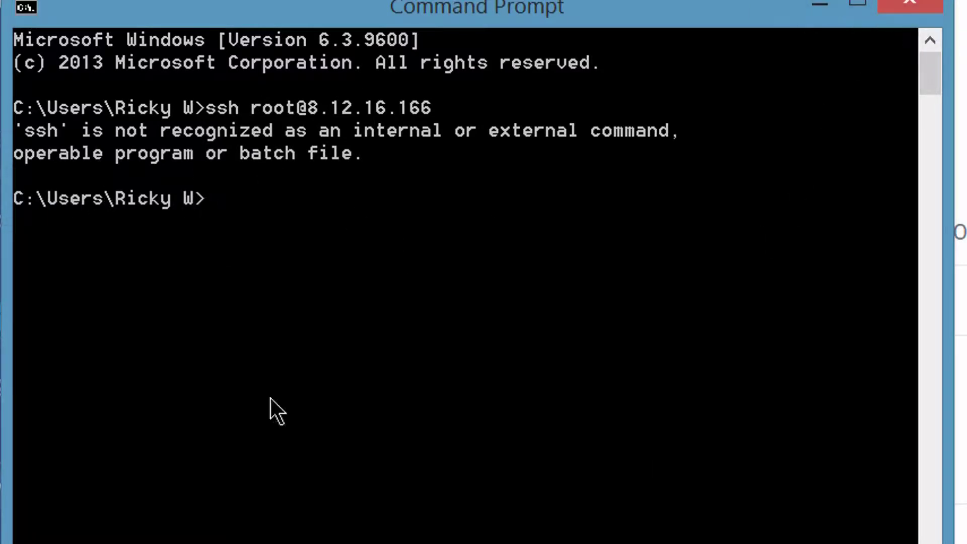
{"action": "left_click", "coordinate": [902, 7]}
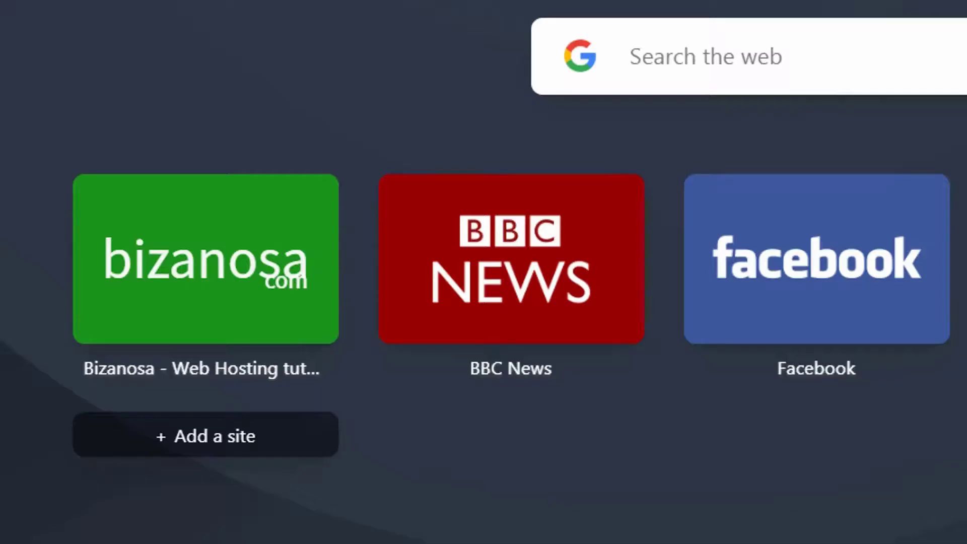
Search the web for putty and open the official PuTTY download page through putty.org.
{"action": "left_click", "coordinate": [276, 12]}
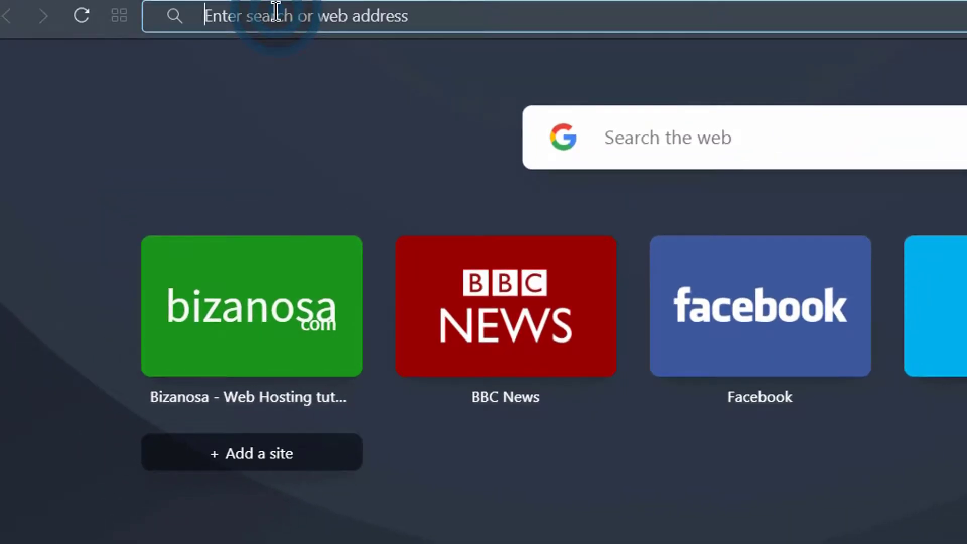
{"action": "type", "text": "putty"}
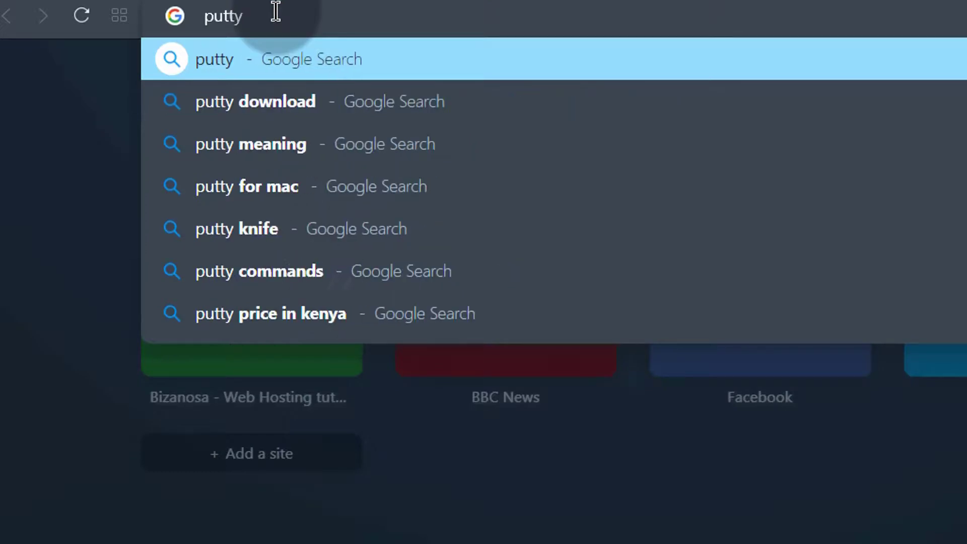
{"action": "key", "text": "Return"}
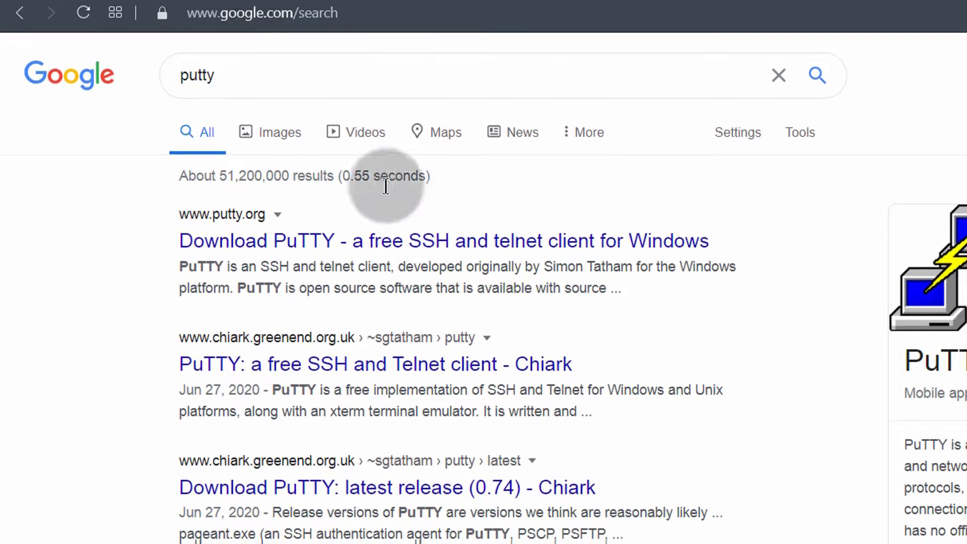
{"action": "left_click", "coordinate": [275, 248]}
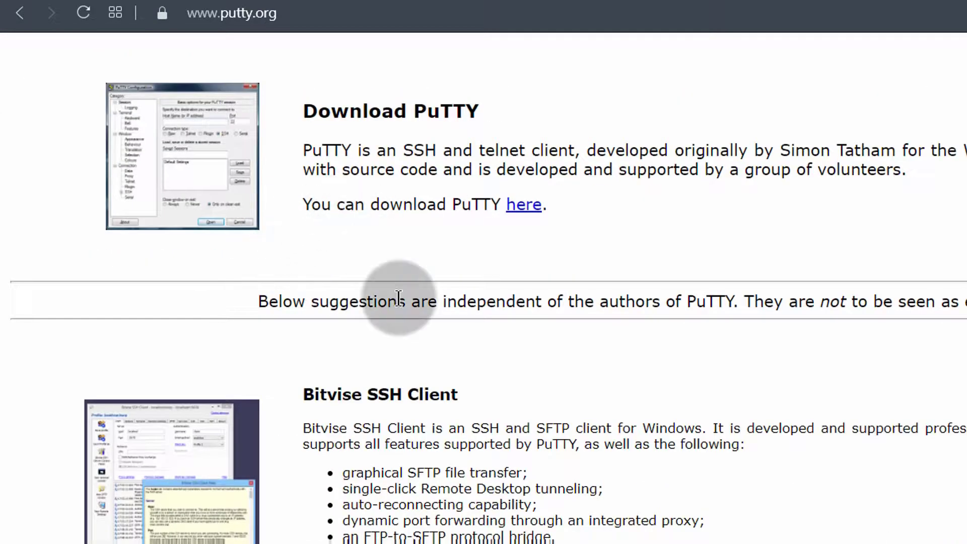
{"action": "left_click", "coordinate": [529, 206]}
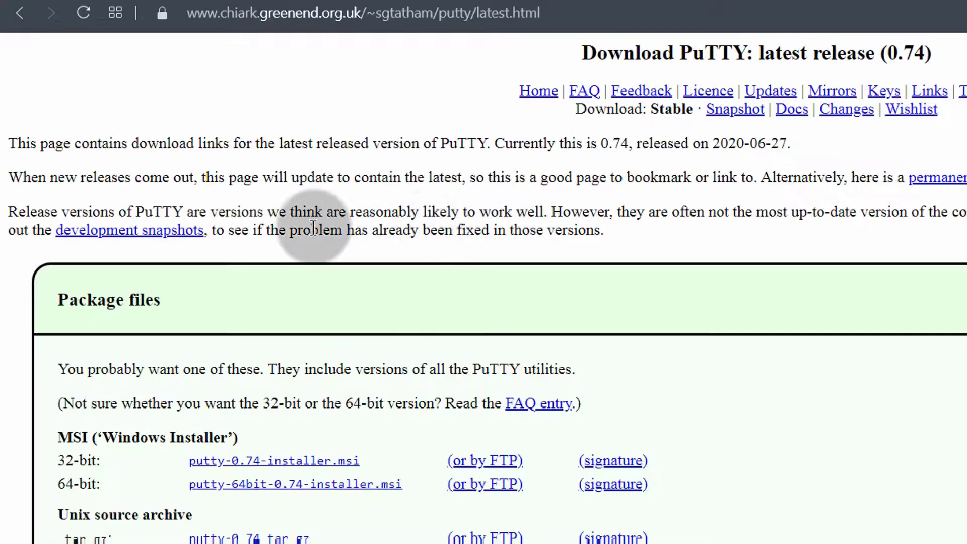
Review the PuTTY download page's address, its package files and the alternative binary files.
{"action": "left_click", "coordinate": [264, 13]}
{"action": "left_click_drag", "start_coordinate": [275, 13], "coordinate": [349, 35]}
{"action": "left_click", "coordinate": [332, 144]}
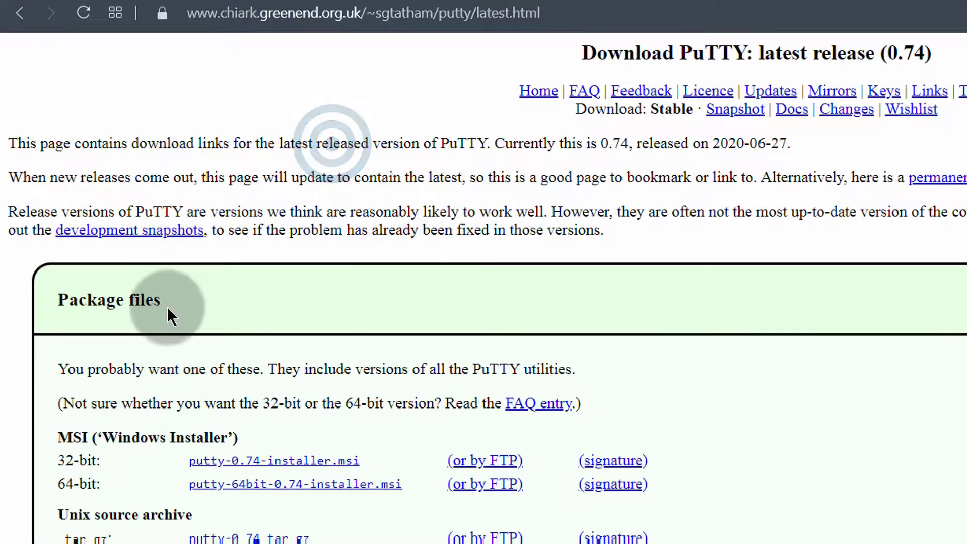
{"action": "scroll", "coordinate": [176, 347], "scroll_direction": "down", "scroll_amount": 4}
{"action": "scroll", "coordinate": [190, 331], "scroll_direction": "up", "scroll_amount": 4}
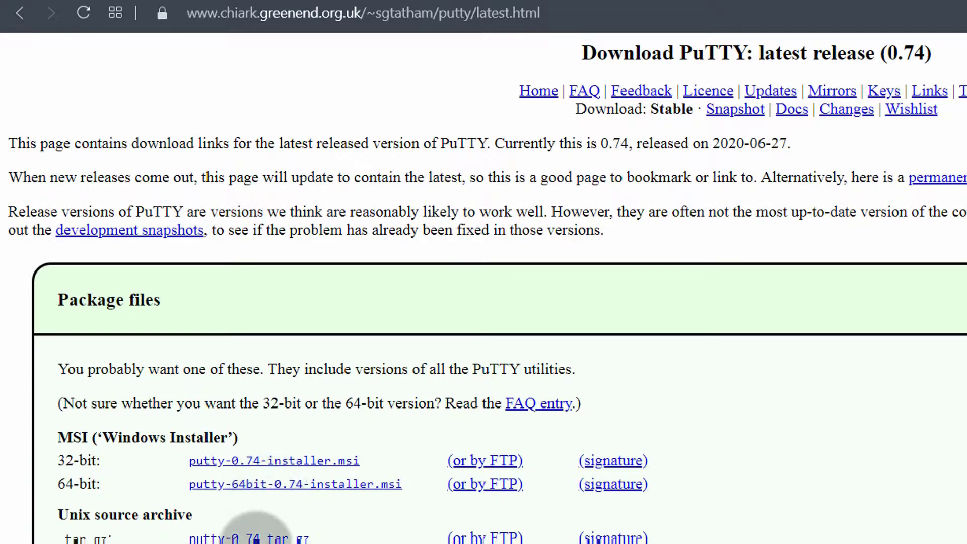
{"action": "scroll", "coordinate": [158, 493], "scroll_direction": "down", "scroll_amount": 5}
{"action": "scroll", "coordinate": [162, 443], "scroll_direction": "down", "scroll_amount": 3}
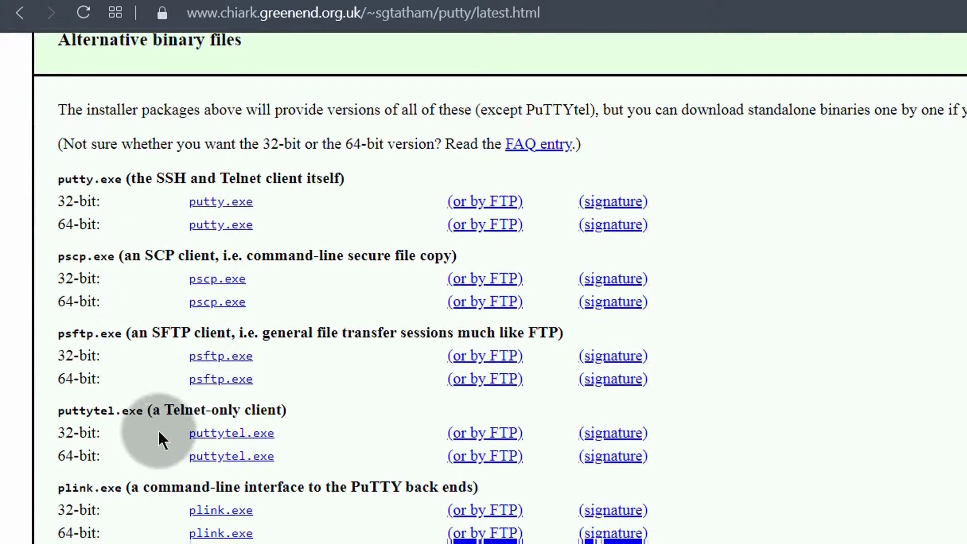
{"action": "scroll", "coordinate": [149, 464], "scroll_direction": "up", "scroll_amount": 4}
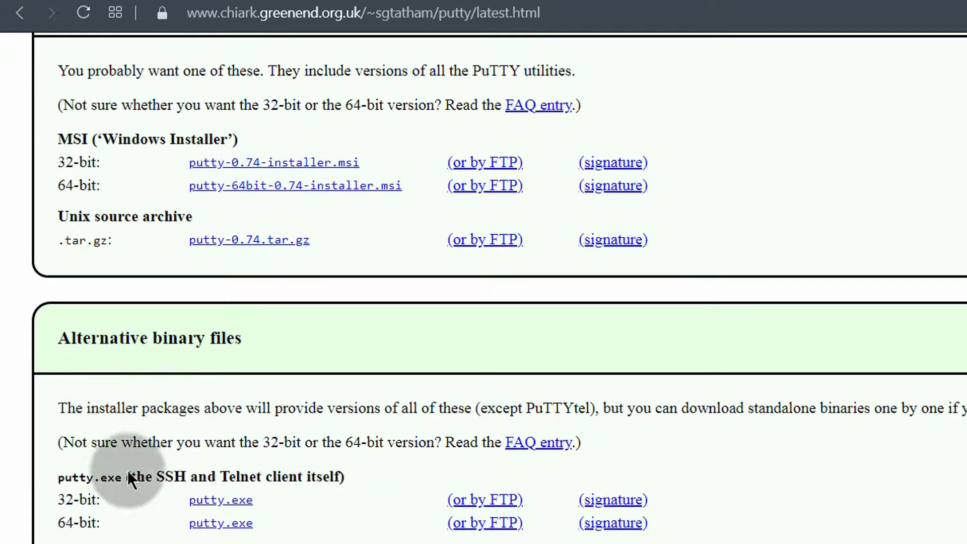
{"action": "scroll", "coordinate": [132, 498], "scroll_direction": "down", "scroll_amount": 3}
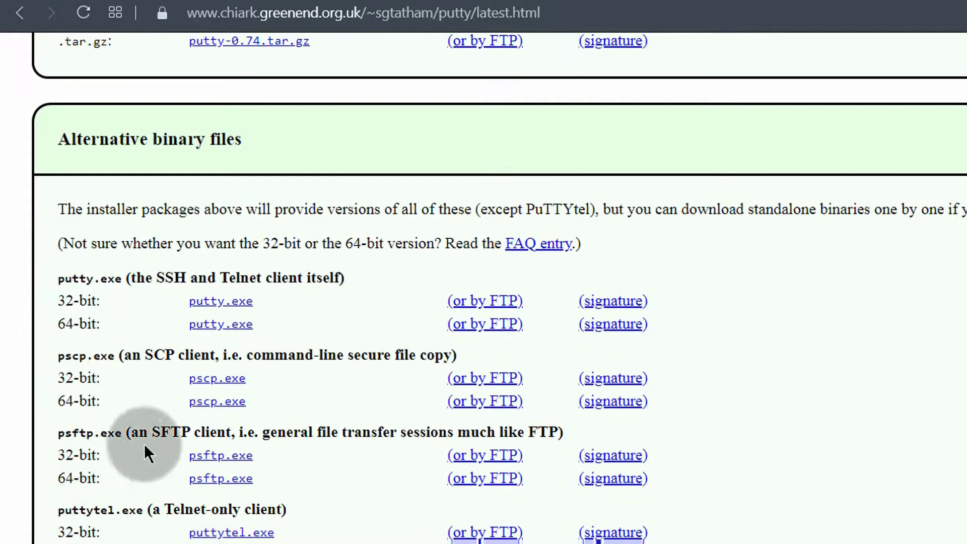
{"action": "scroll", "coordinate": [147, 452], "scroll_direction": "down", "scroll_amount": 2}
{"action": "scroll", "coordinate": [134, 527], "scroll_direction": "down", "scroll_amount": 3}
{"action": "scroll", "coordinate": [134, 434], "scroll_direction": "up", "scroll_amount": 12}
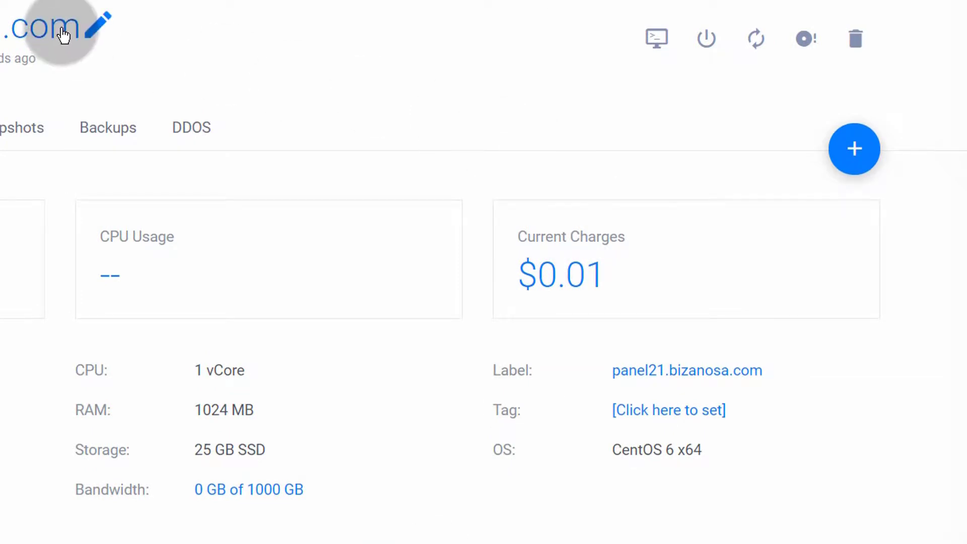
Launch PuTTY on Windows and paste the server's IP address 8.12.16.166 as the host name.
{"action": "key", "text": "super"}
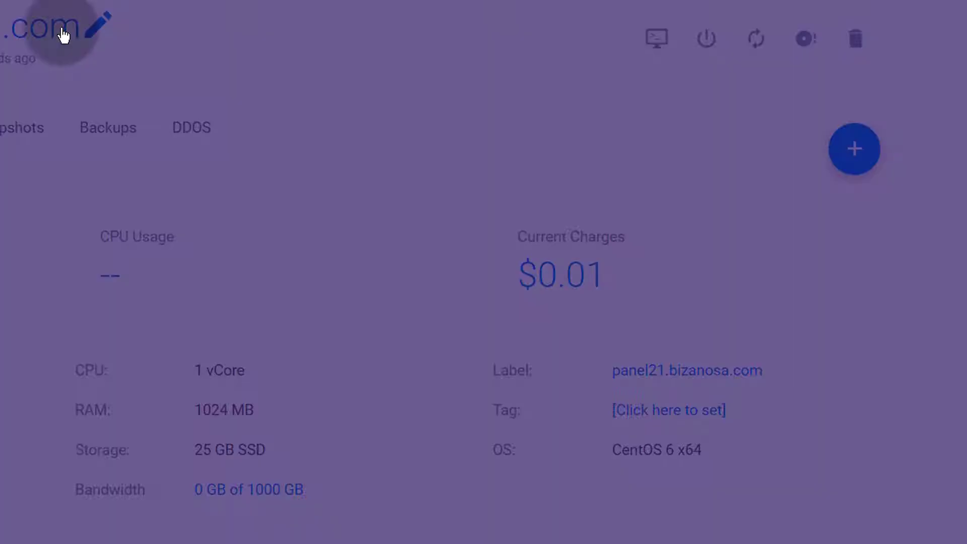
{"action": "type", "text": "putty"}
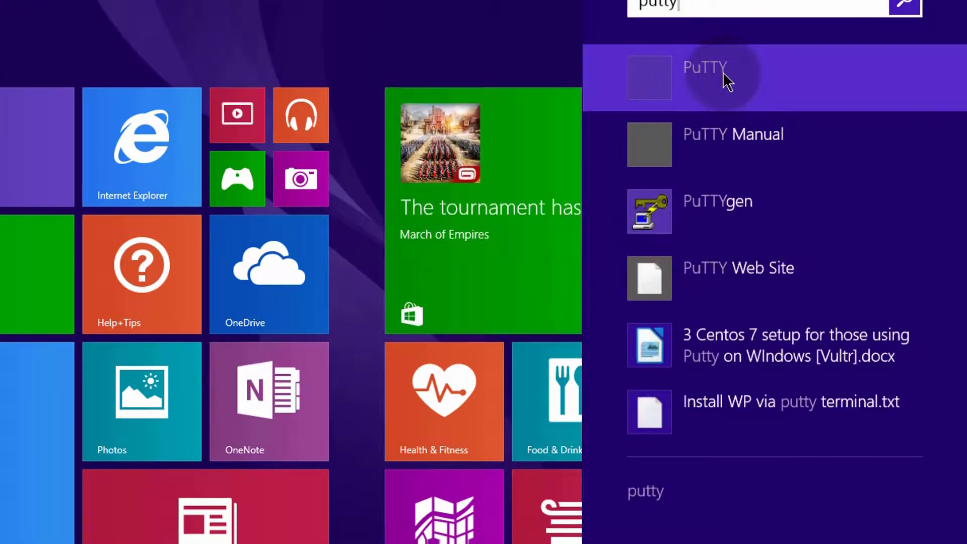
{"action": "left_click", "coordinate": [700, 73]}
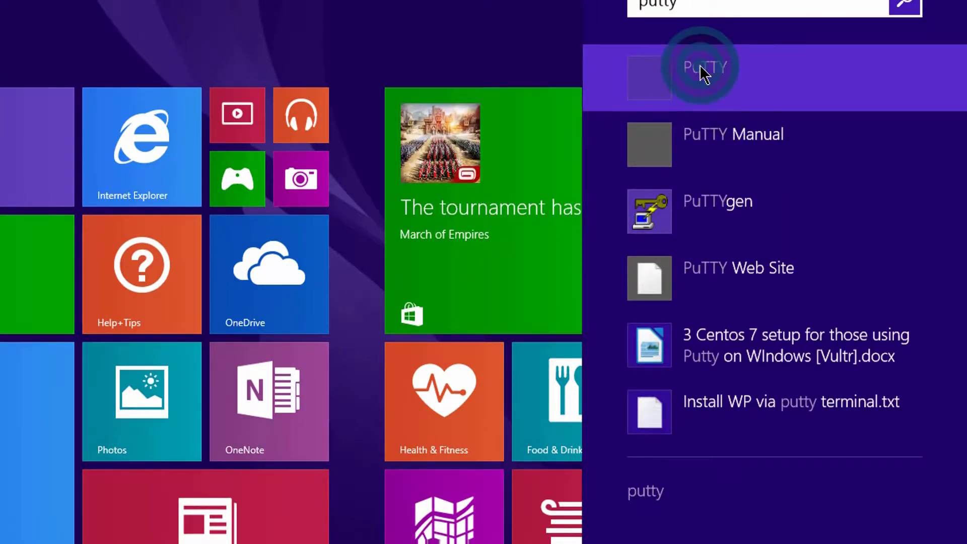
{"action": "left_click_drag", "start_coordinate": [157, 85], "coordinate": [0, 110]}
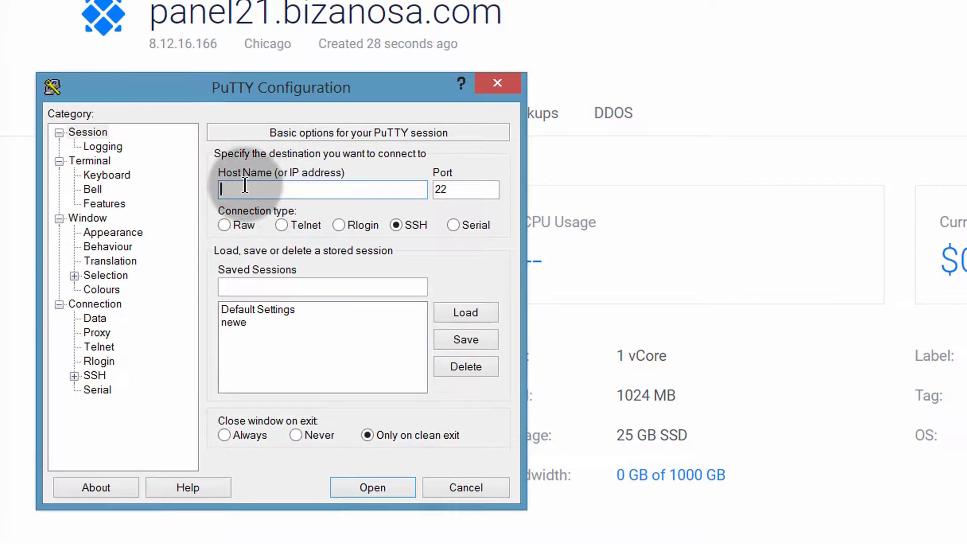
{"action": "right_click", "coordinate": [235, 188]}
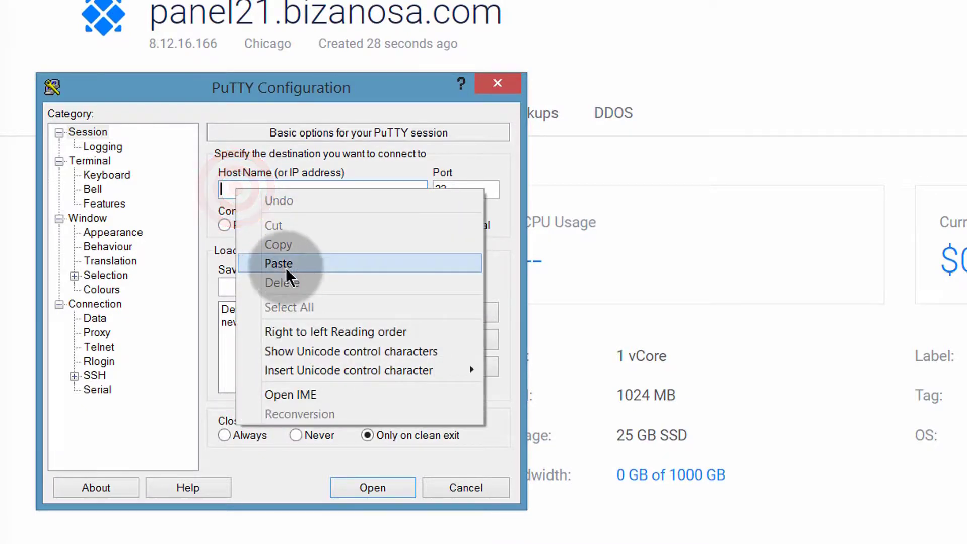
{"action": "left_click", "coordinate": [301, 265]}
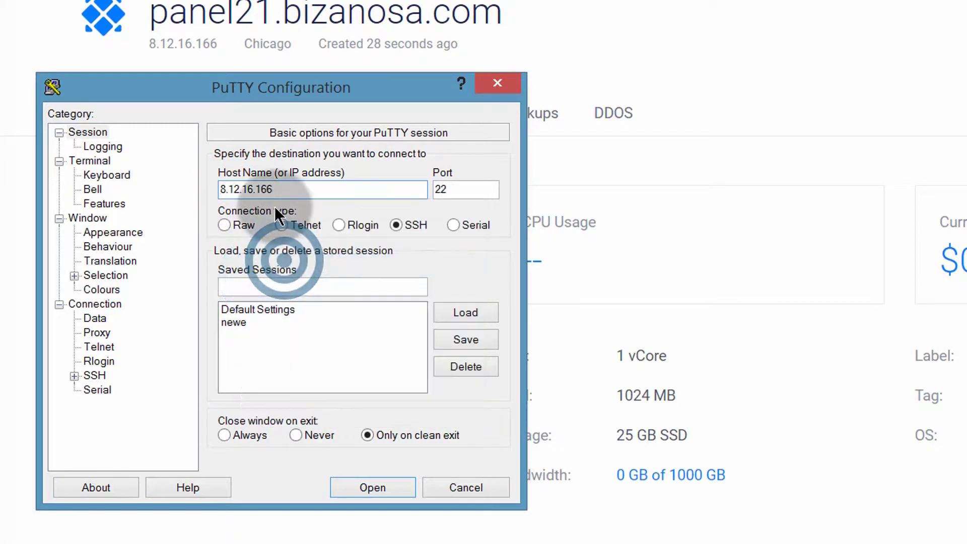
Copy the server's root password from the Vultr instance overview and return to the PuTTY configuration.
{"action": "left_click", "coordinate": [18, 165]}
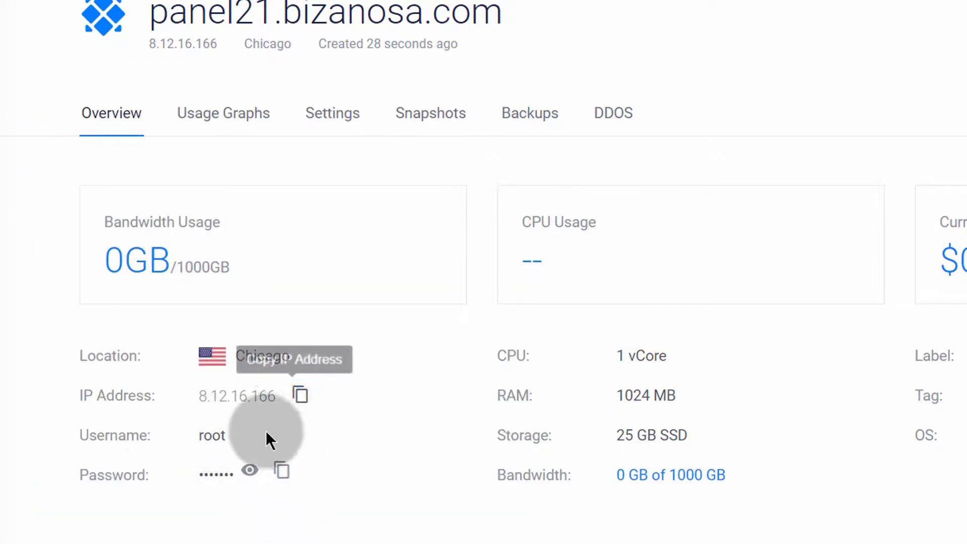
{"action": "left_click", "coordinate": [281, 473]}
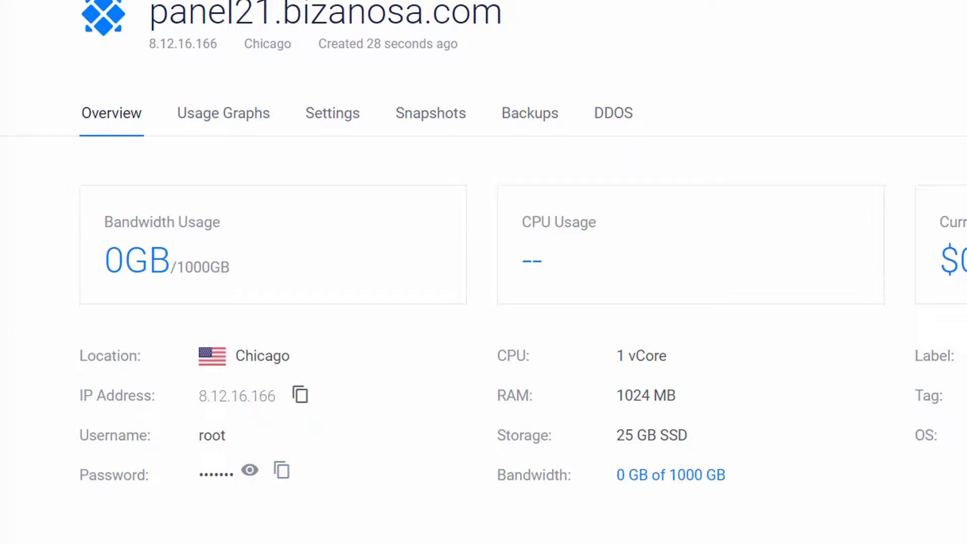
{"action": "key", "text": "alt+Tab"}
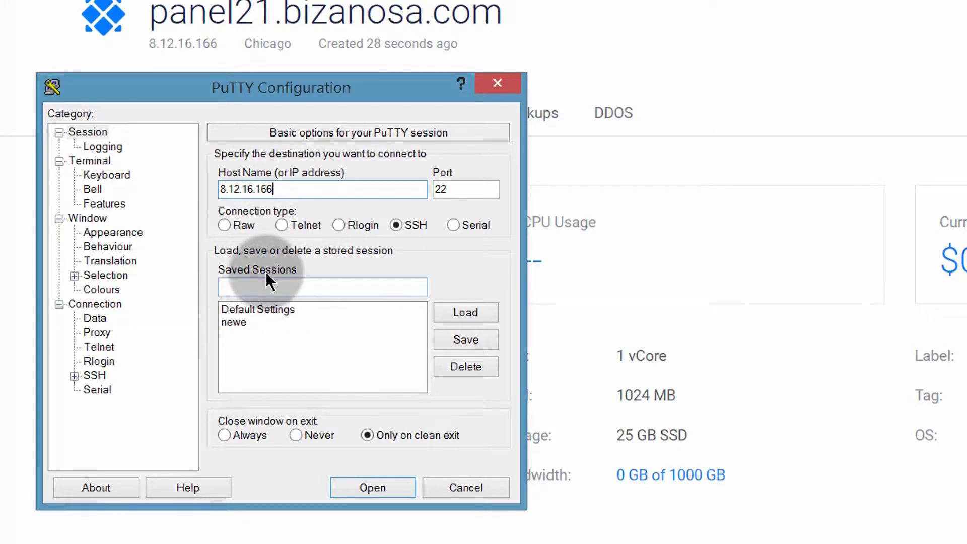
Save the connection settings as a session named Netrial and load that saved session.
{"action": "left_click", "coordinate": [238, 288]}
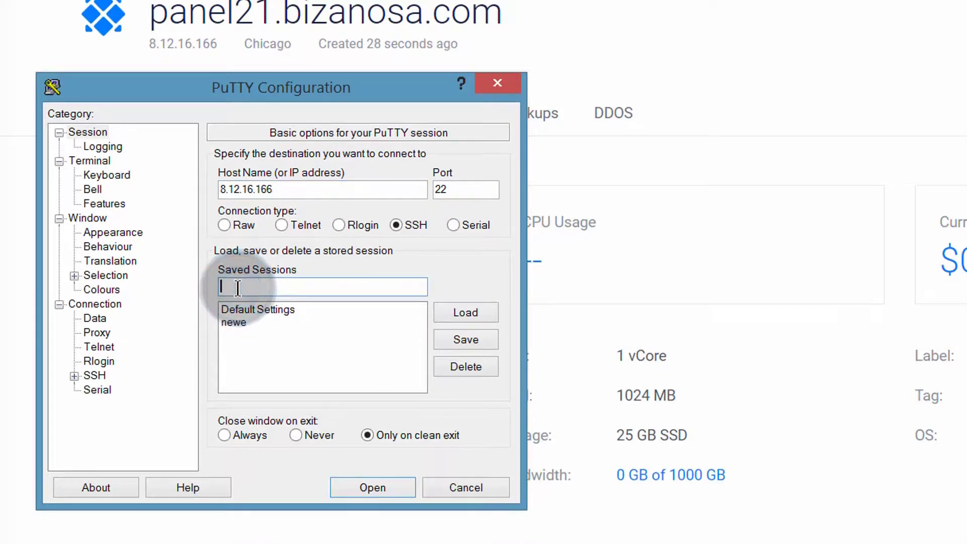
{"action": "type", "text": "Netrial"}
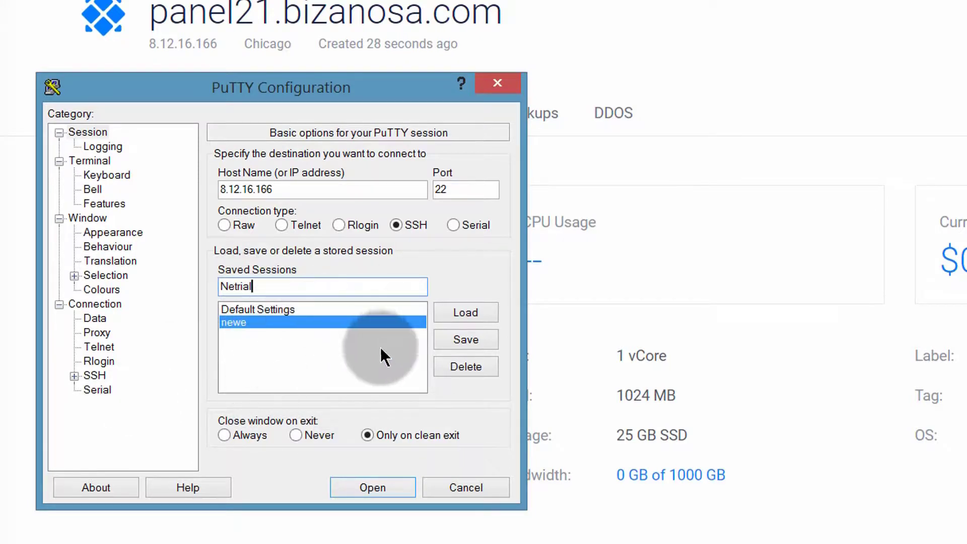
{"action": "left_click", "coordinate": [471, 341]}
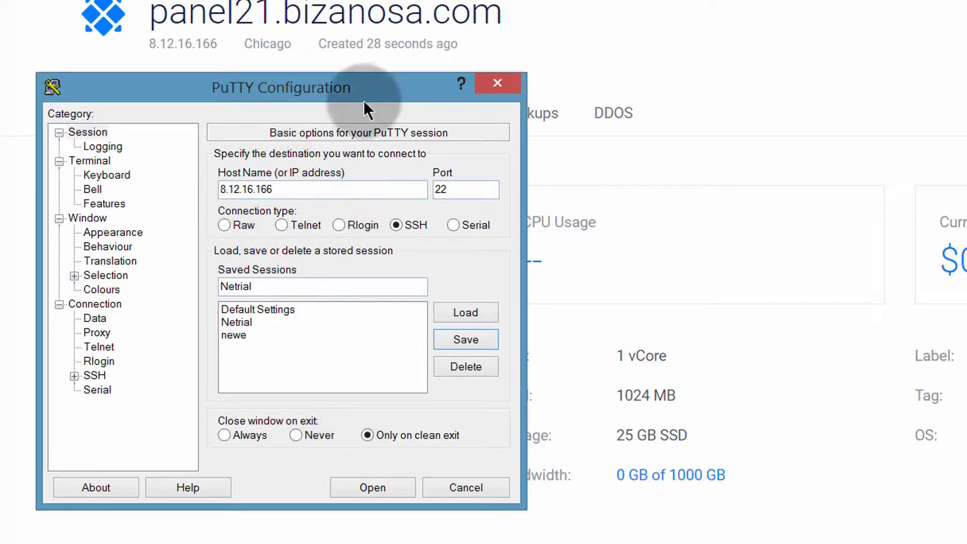
{"action": "left_click", "coordinate": [232, 323]}
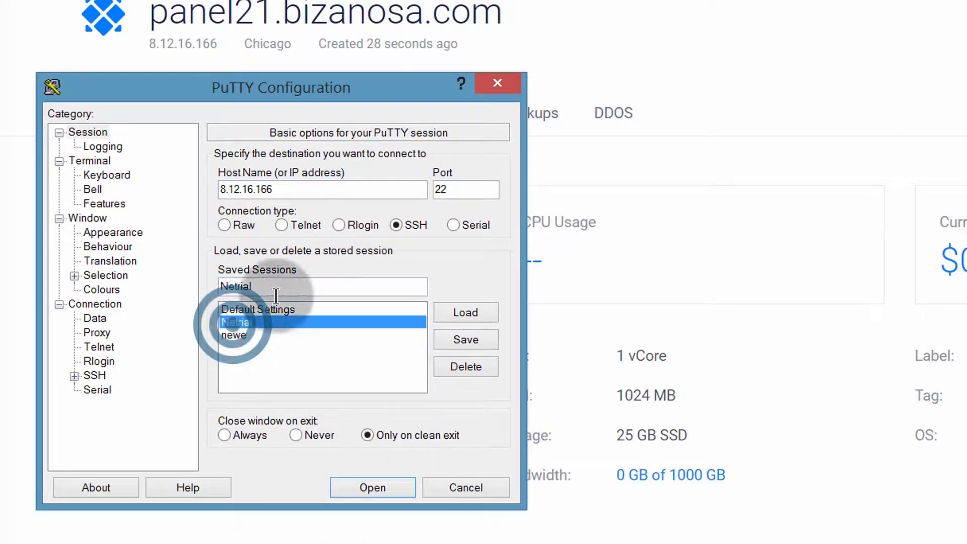
{"action": "left_click", "coordinate": [466, 313]}
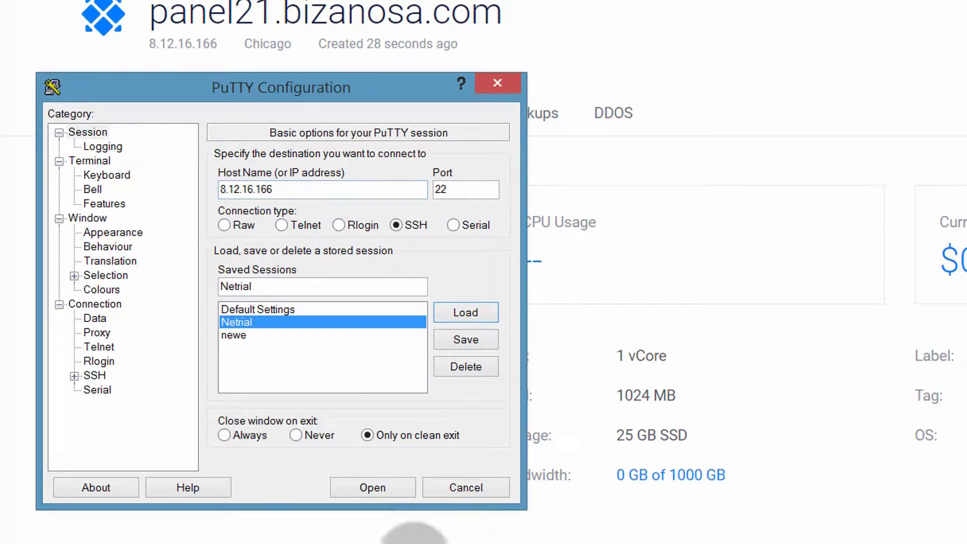
Open the SSH connection to 8.12.16.166, trust the server's host key and enter root as the login name.
{"action": "left_click", "coordinate": [373, 487]}
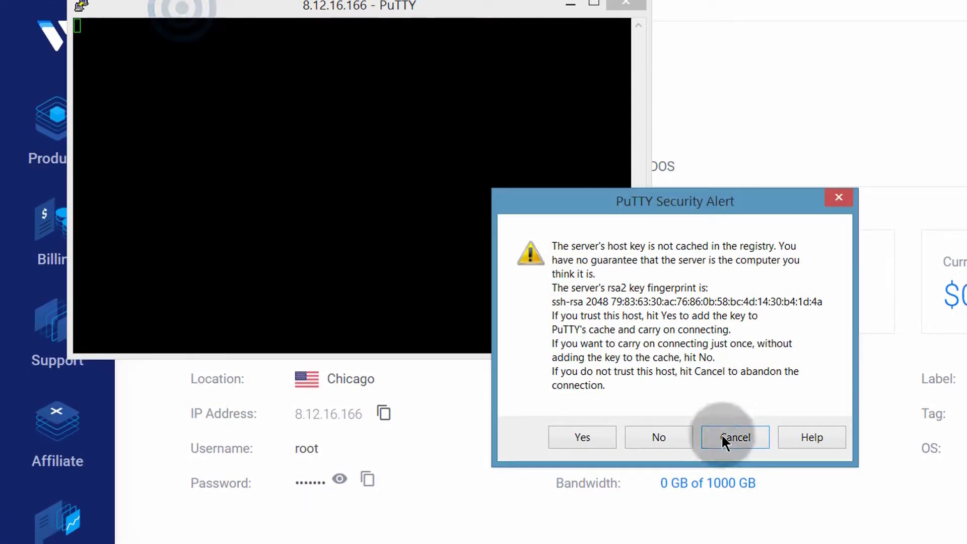
{"action": "left_click_drag", "start_coordinate": [591, 209], "coordinate": [233, 71]}
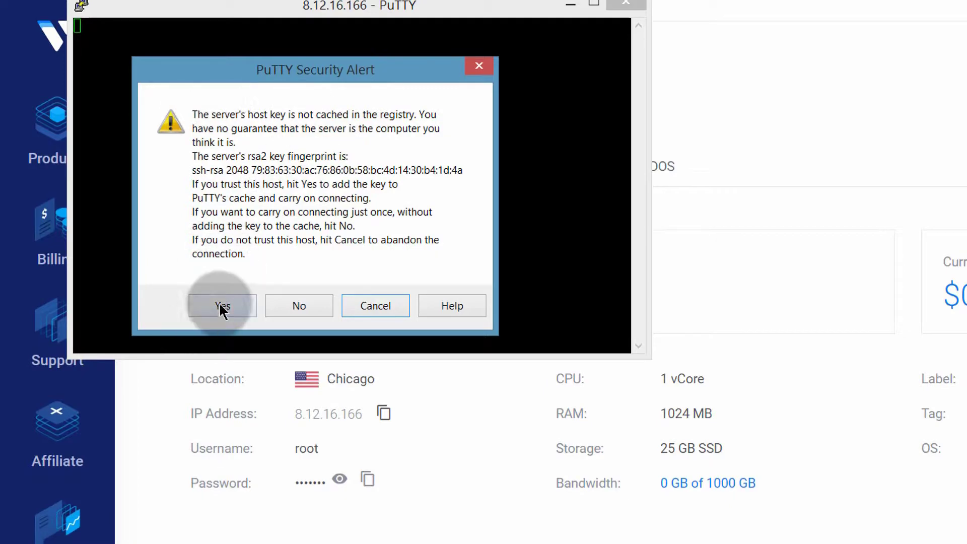
{"action": "left_click", "coordinate": [230, 305]}
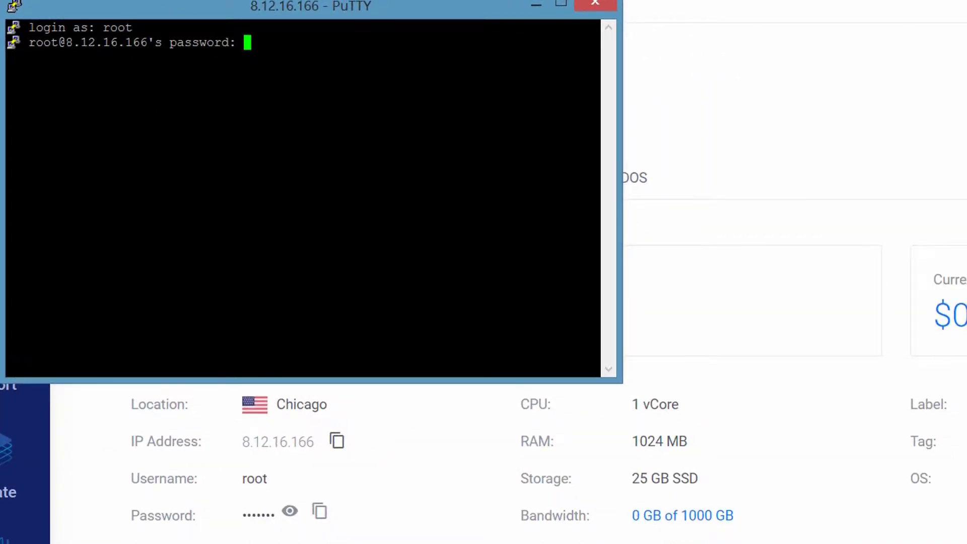
Copy the root password from the Vultr overview again and paste it at PuTTY's password prompt to log in.
{"action": "left_click", "coordinate": [256, 535]}
{"action": "left_click", "coordinate": [320, 512]}
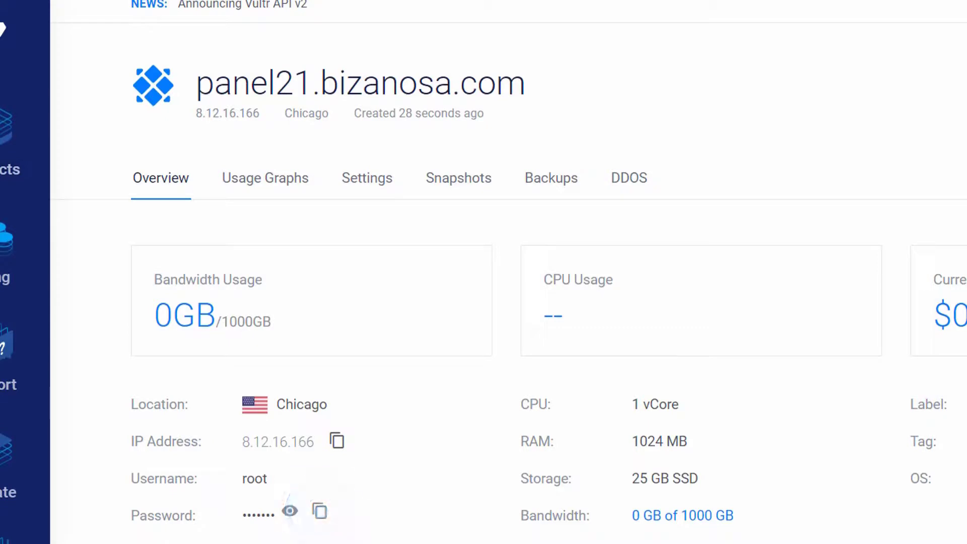
{"action": "key", "text": "alt+Tab"}
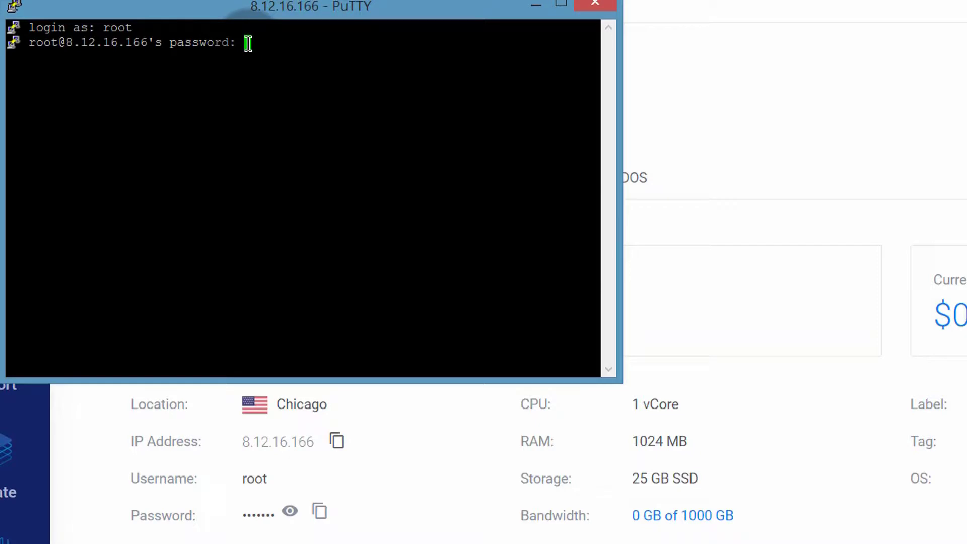
{"action": "right_click", "coordinate": [248, 43]}
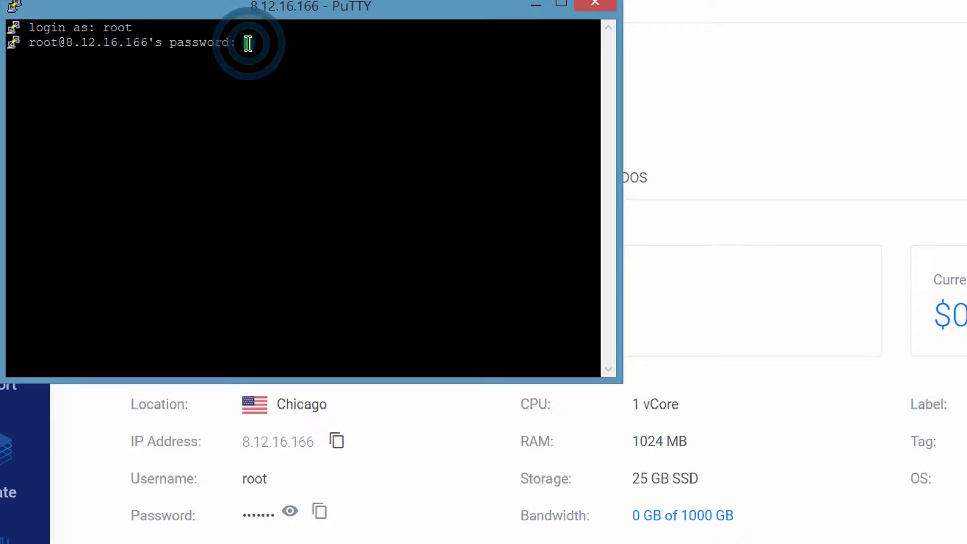
{"action": "key", "text": "Return"}
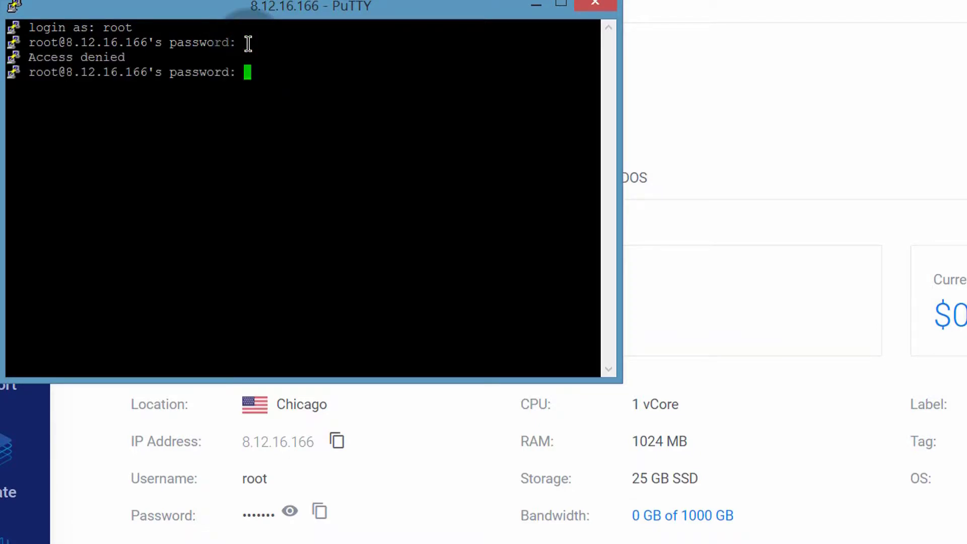
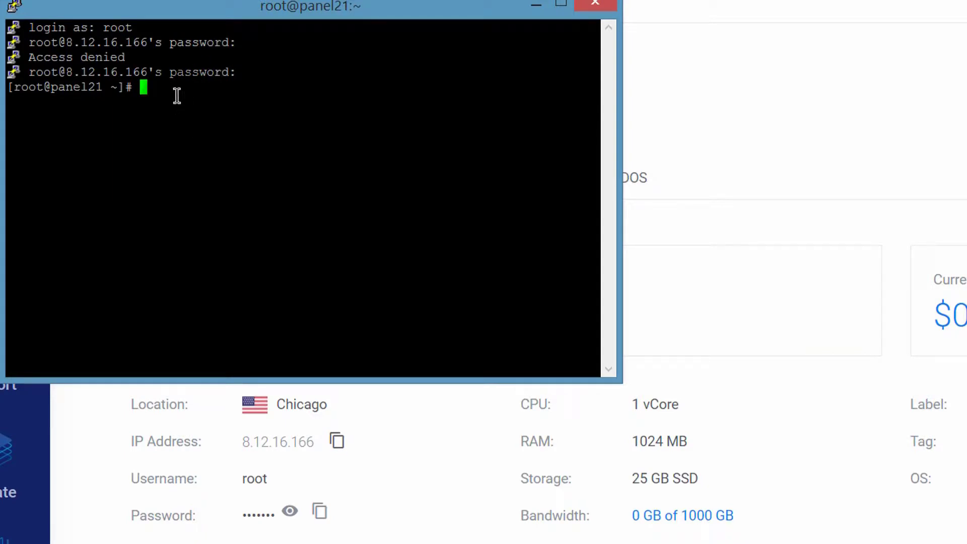
{"action": "right_click", "coordinate": [155, 87]}
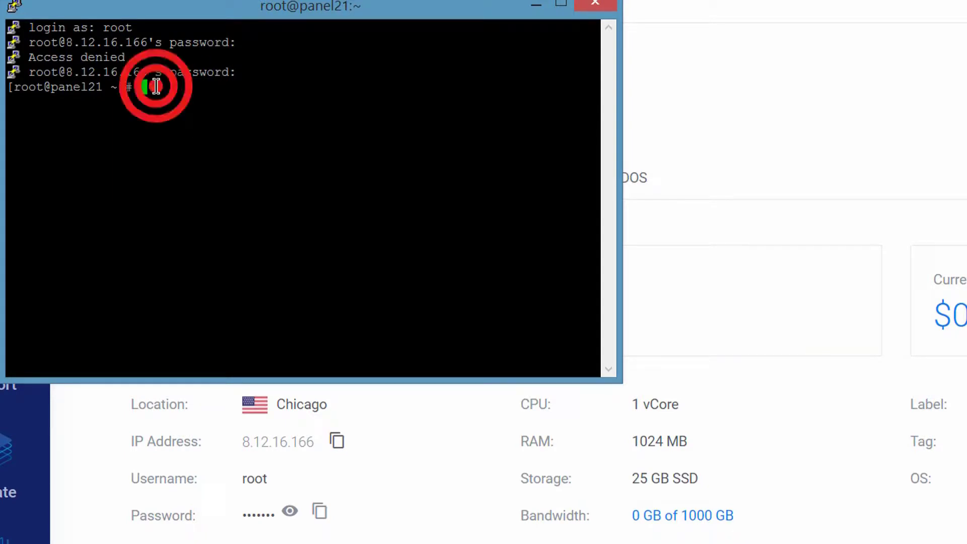
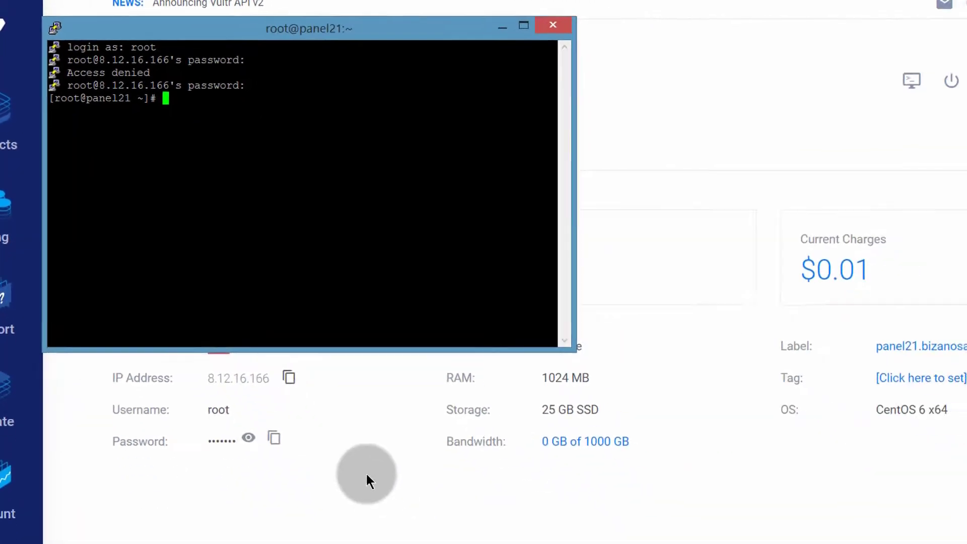
Update all installed packages on the server by running yum update -y in the SSH session.
{"action": "left_click", "coordinate": [354, 458]}
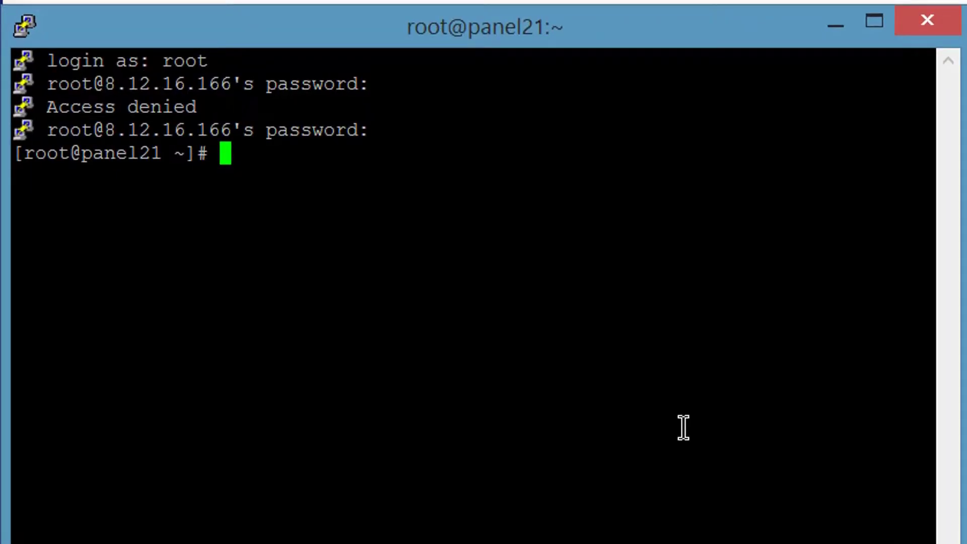
{"action": "type", "text": "yum udate"}
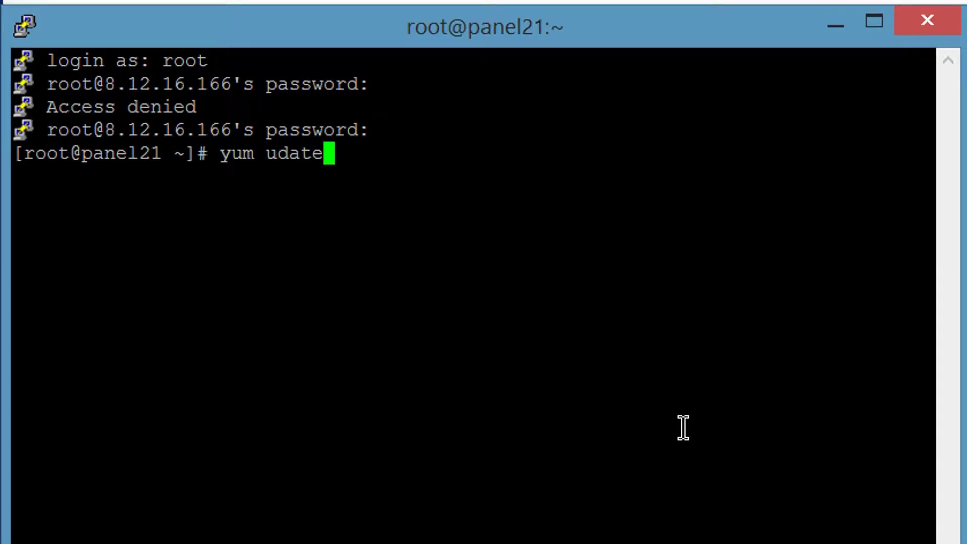
{"action": "key", "text": "BackSpace"}
{"action": "key", "text": "BackSpace"}
{"action": "key", "text": "BackSpace"}
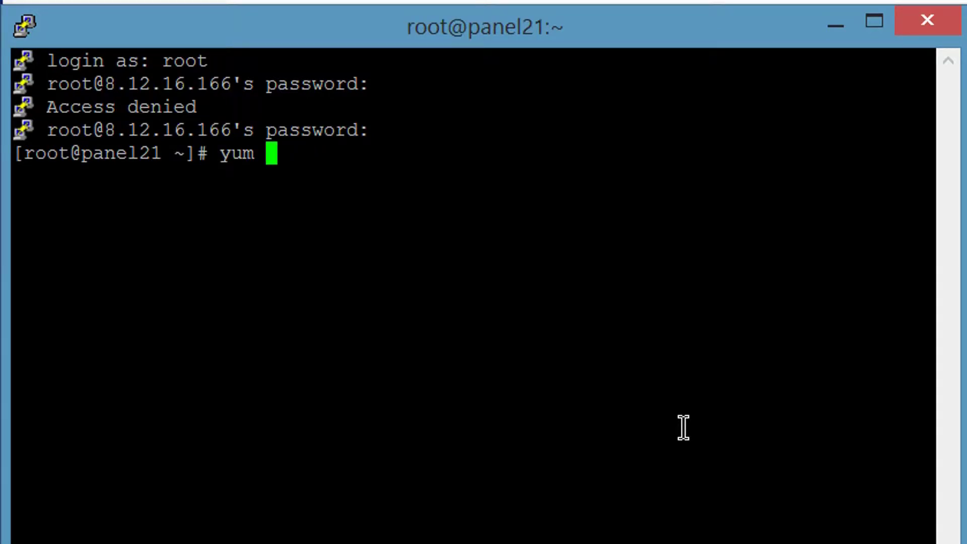
{"action": "type", "text": "update"}
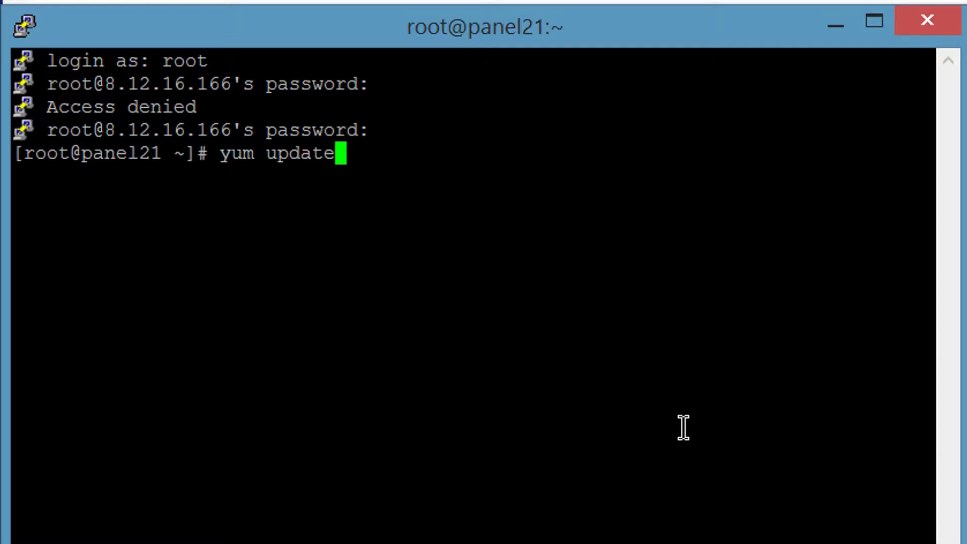
{"action": "type", "text": " -y"}
{"action": "key", "text": "Return"}
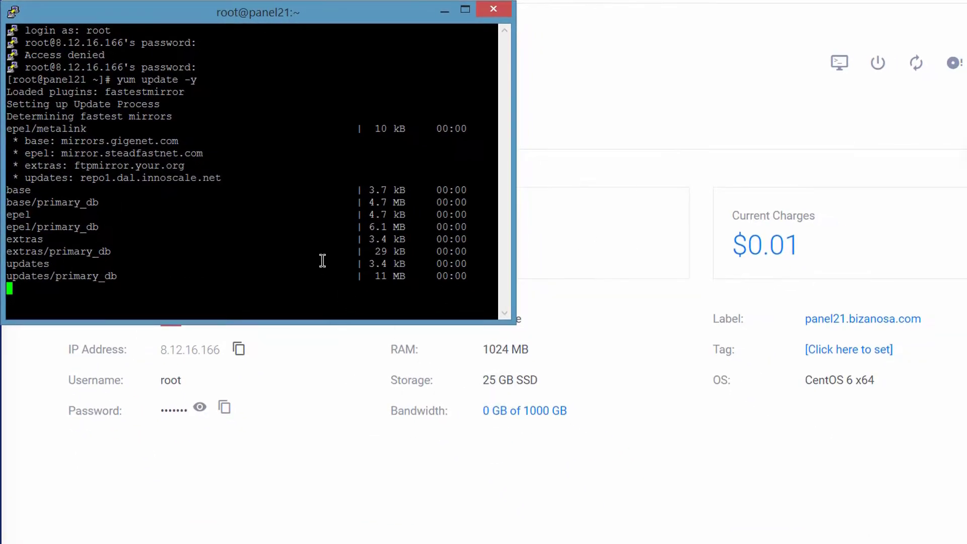
Open the Vultr website in a new browser tab and go to the map on its Data Center Locations page.
{"action": "left_click", "coordinate": [258, 427]}
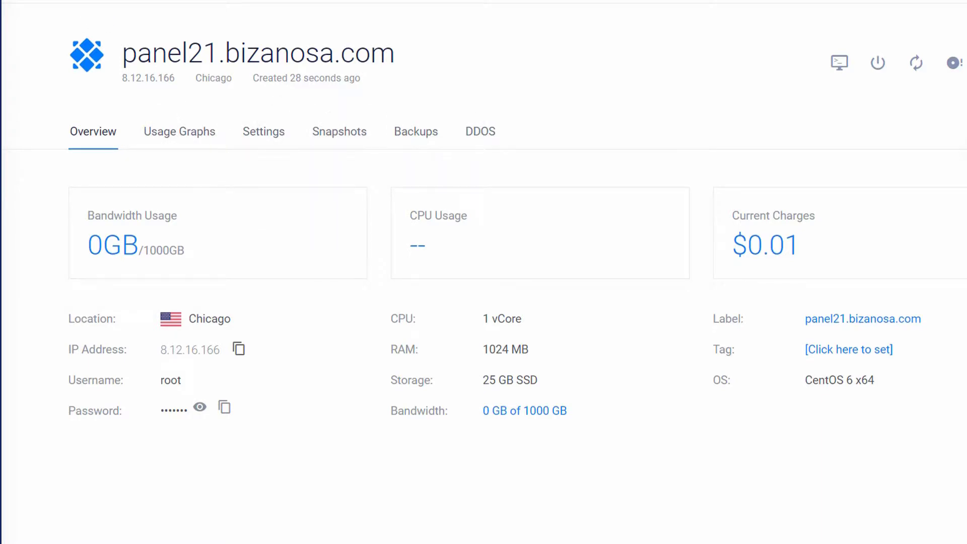
{"action": "left_click", "coordinate": [217, 0]}
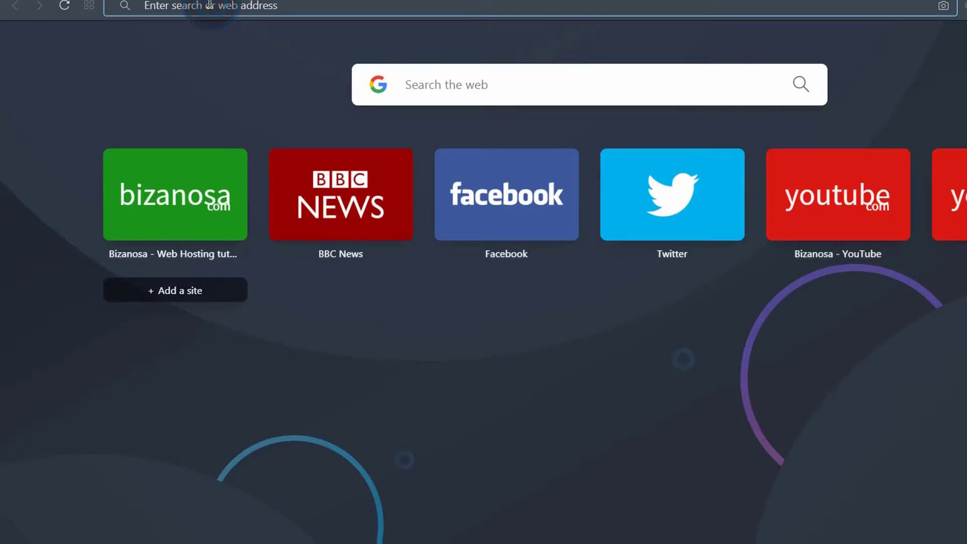
{"action": "type", "text": "vu"}
{"action": "key", "text": "Return"}
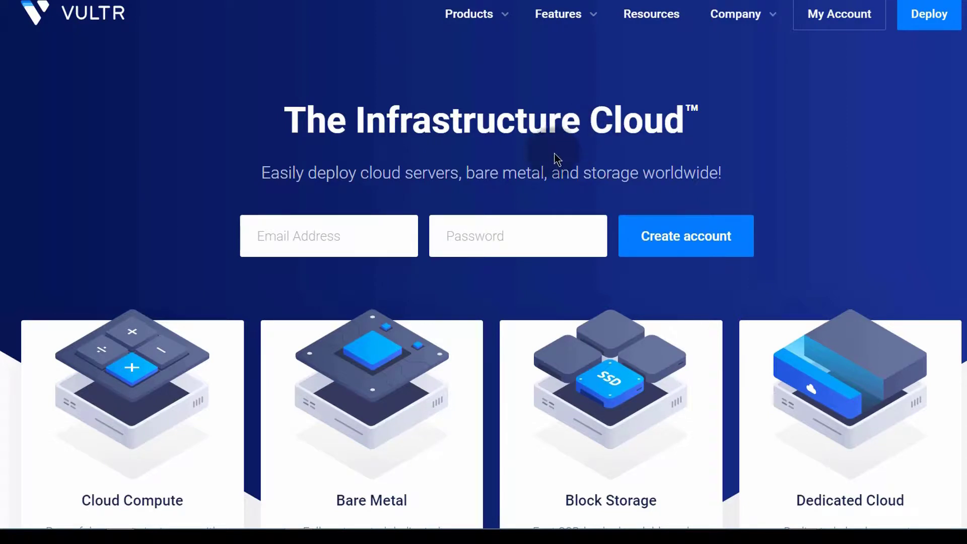
{"action": "mouse_move", "coordinate": [594, 19]}
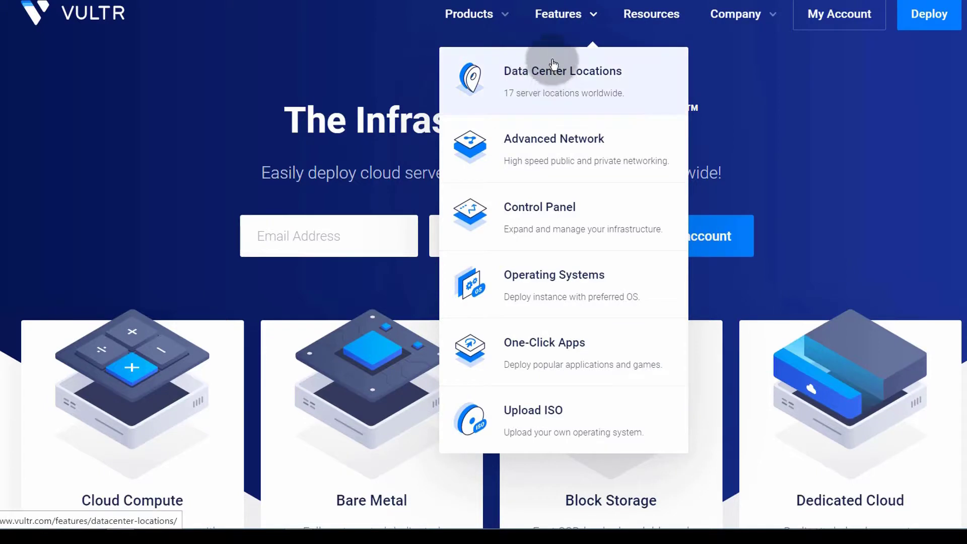
{"action": "left_click", "coordinate": [558, 91]}
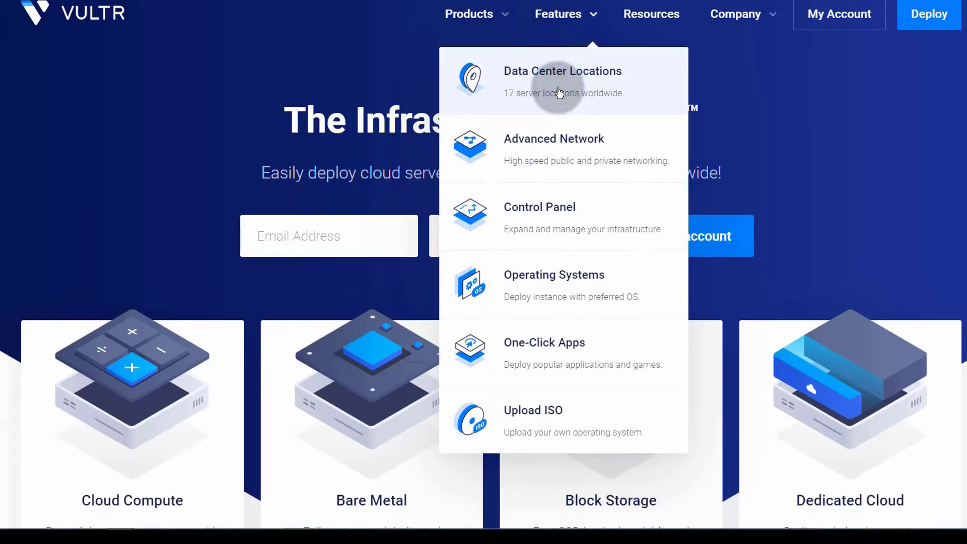
{"action": "scroll", "coordinate": [137, 210], "scroll_direction": "down", "scroll_amount": 15}
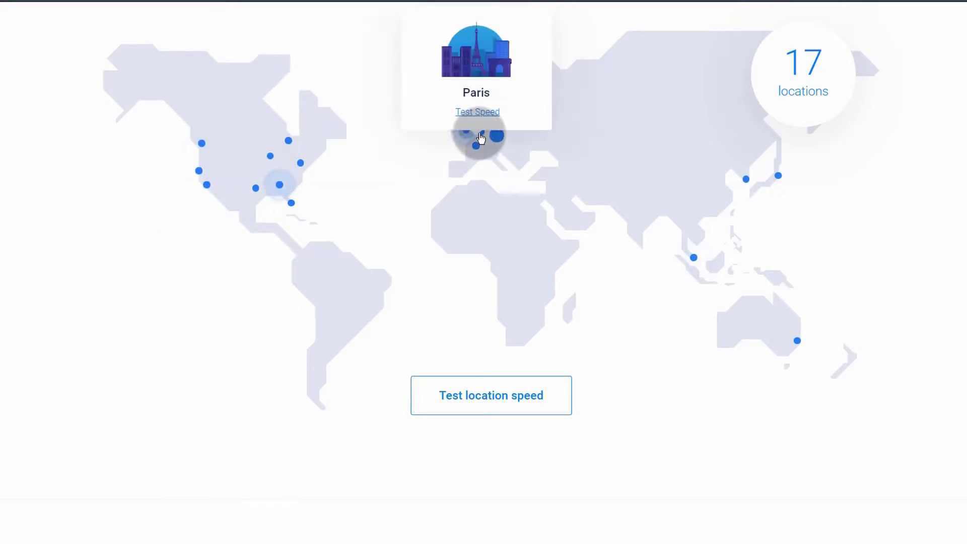
Open the speed test for the Paris location and enter its test IPv4 address 108.61.209.127 as the host.
{"action": "mouse_move", "coordinate": [495, 136]}
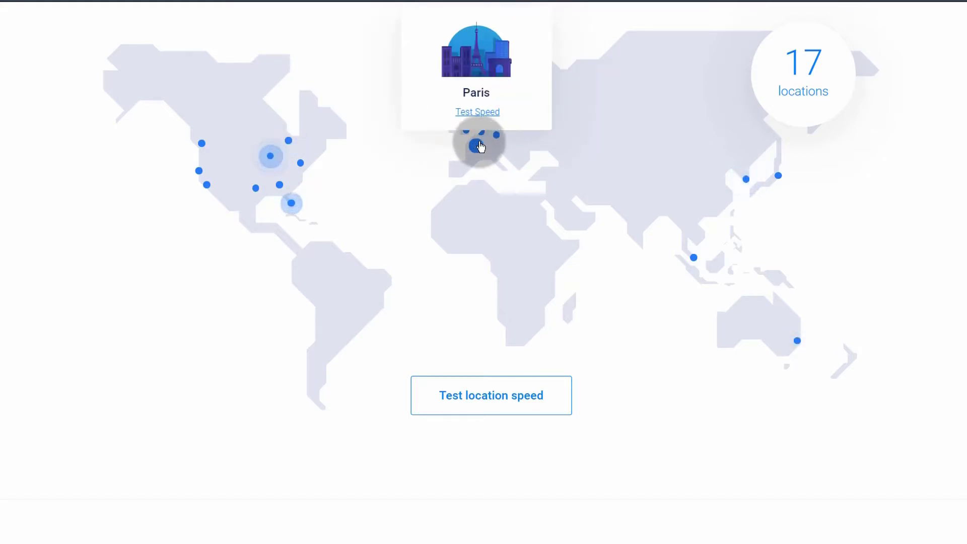
{"action": "left_click", "coordinate": [483, 114]}
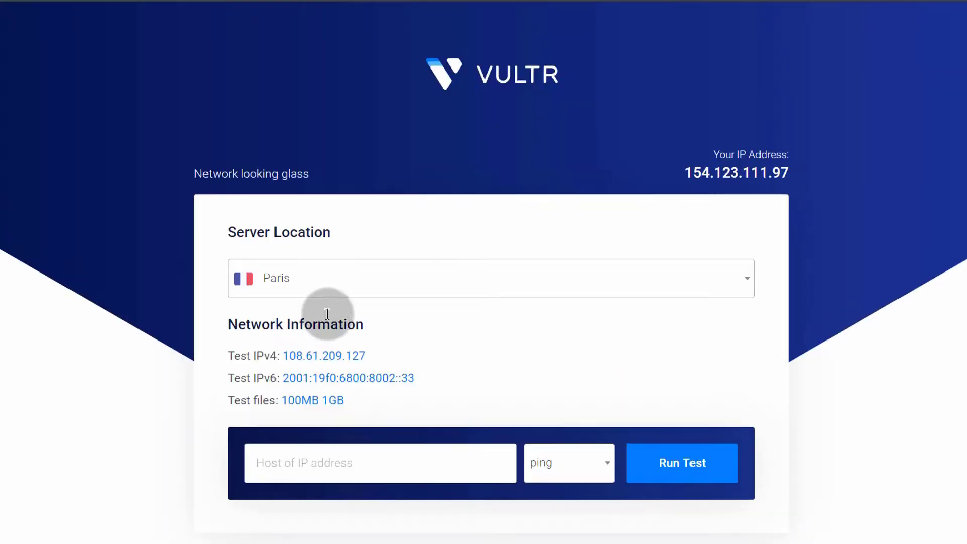
{"action": "scroll", "coordinate": [398, 321], "scroll_direction": "down", "scroll_amount": 1}
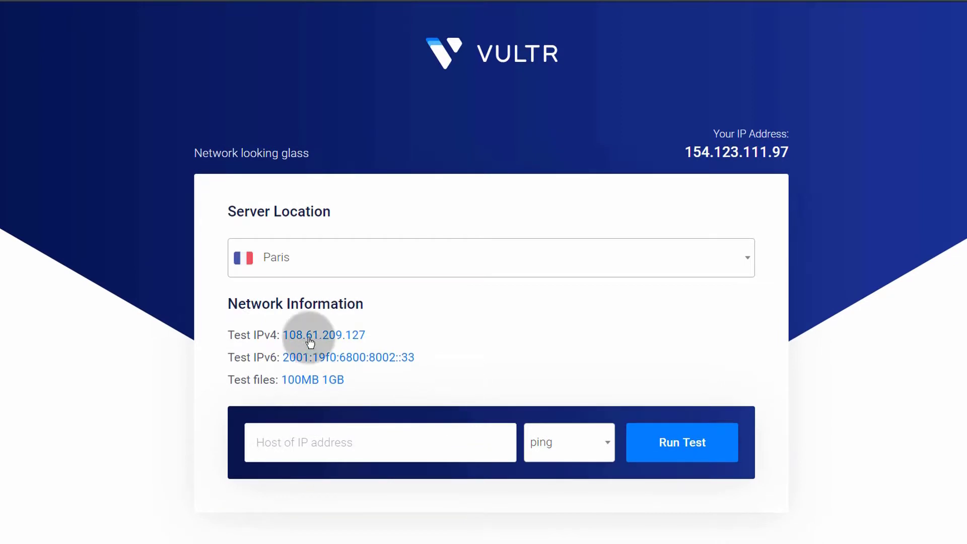
{"action": "left_click_drag", "start_coordinate": [368, 334], "coordinate": [288, 340]}
{"action": "left_click", "coordinate": [330, 317]}
{"action": "right_click", "coordinate": [270, 443]}
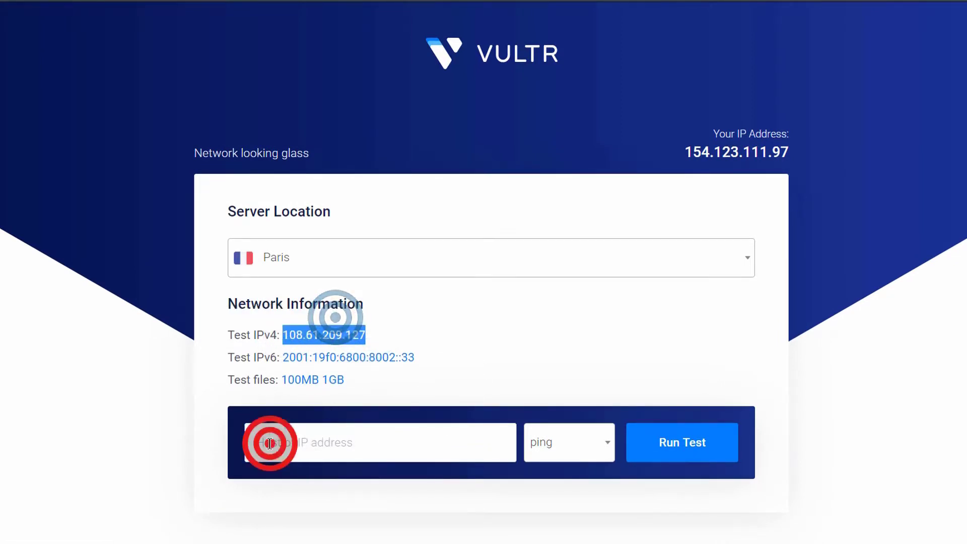
{"action": "left_click", "coordinate": [302, 333]}
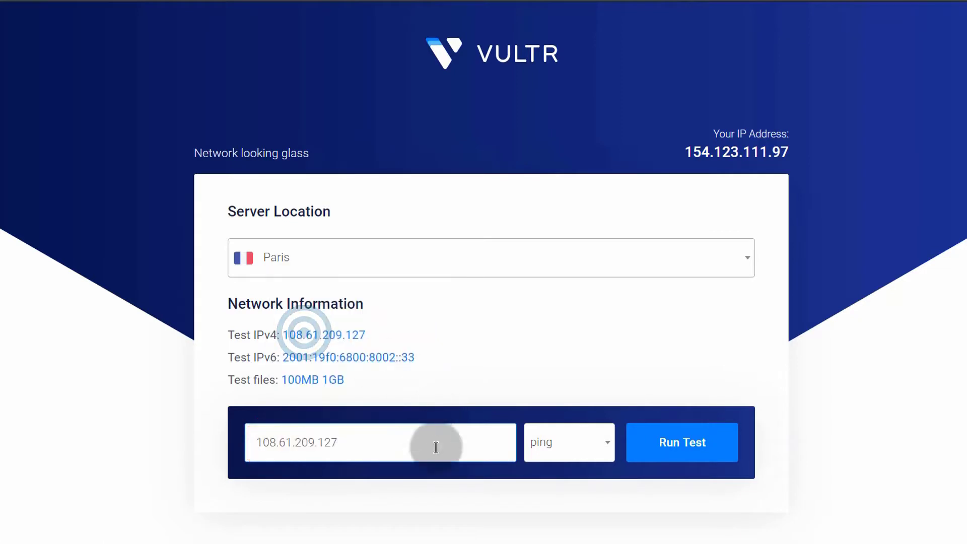
Run the ping test against the Paris address and examine the reply times in the output.
{"action": "left_click", "coordinate": [567, 443]}
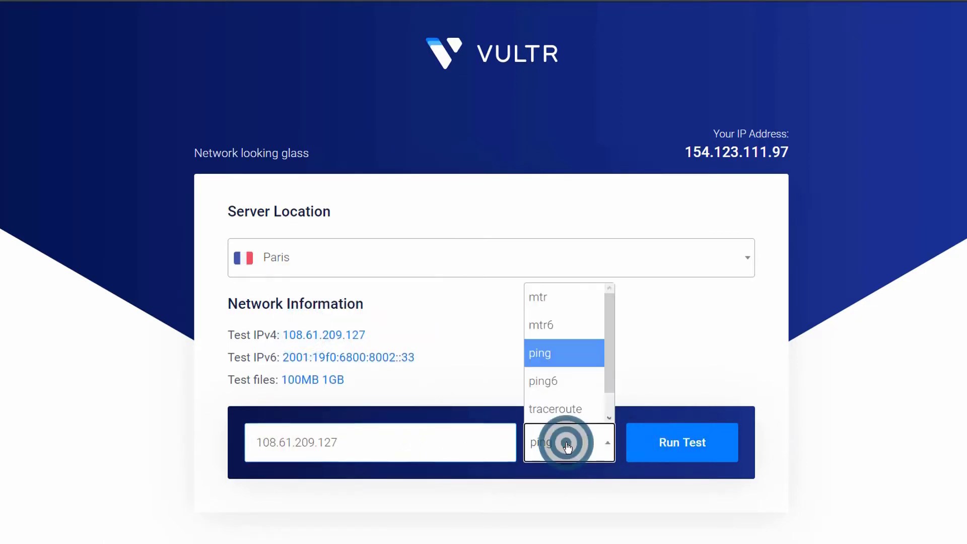
{"action": "left_click", "coordinate": [566, 445]}
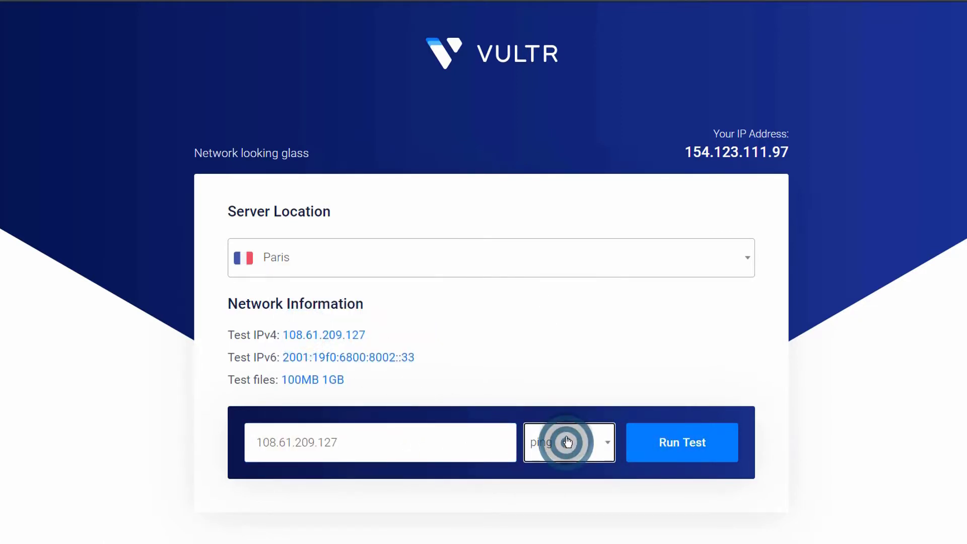
{"action": "left_click", "coordinate": [664, 438]}
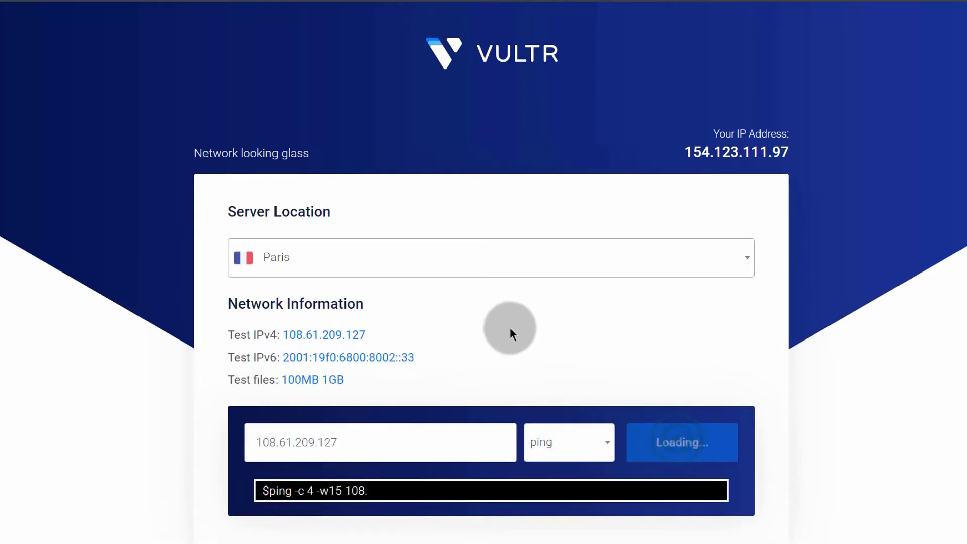
{"action": "scroll", "coordinate": [509, 329], "scroll_direction": "down", "scroll_amount": 2}
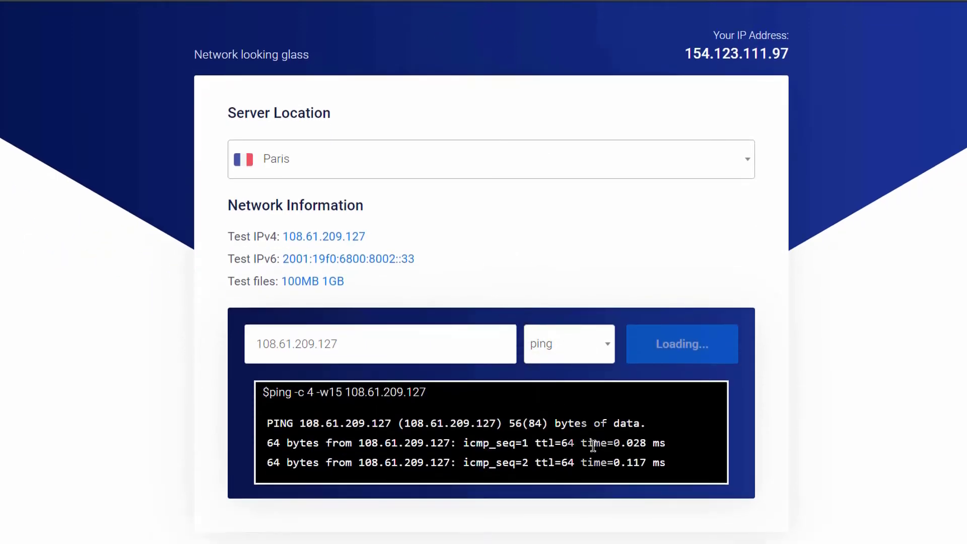
{"action": "left_click", "coordinate": [744, 408]}
{"action": "scroll", "coordinate": [744, 409], "scroll_direction": "down", "scroll_amount": 3}
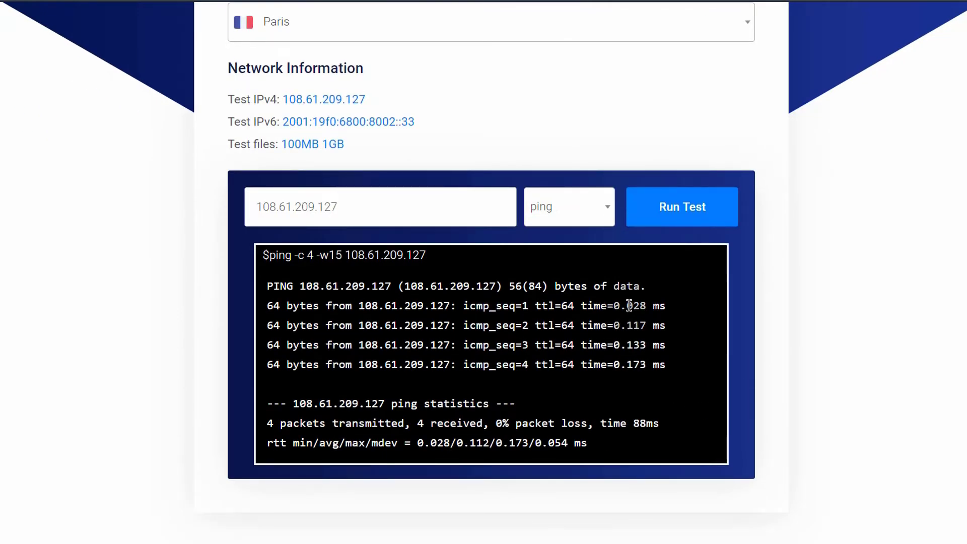
{"action": "left_click_drag", "start_coordinate": [629, 306], "coordinate": [666, 365]}
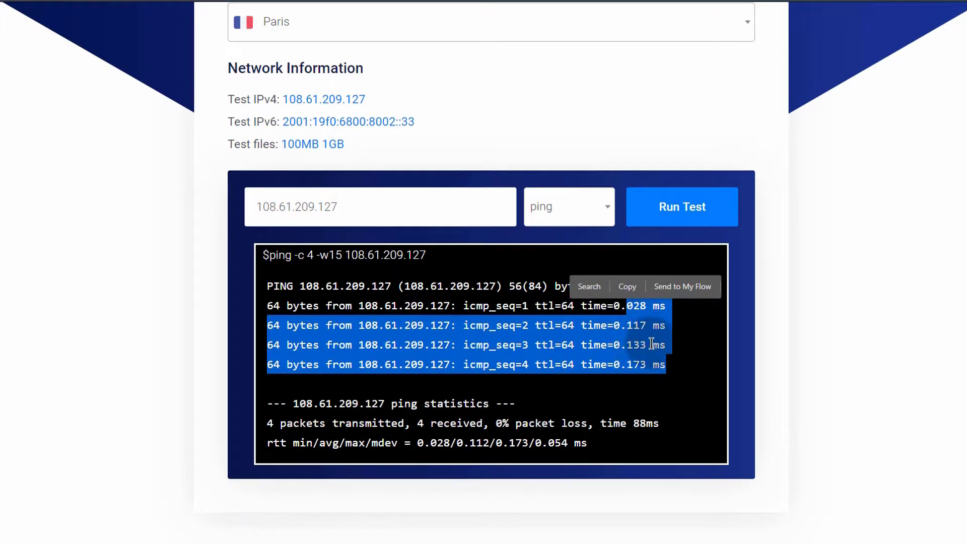
{"action": "left_click", "coordinate": [765, 375]}
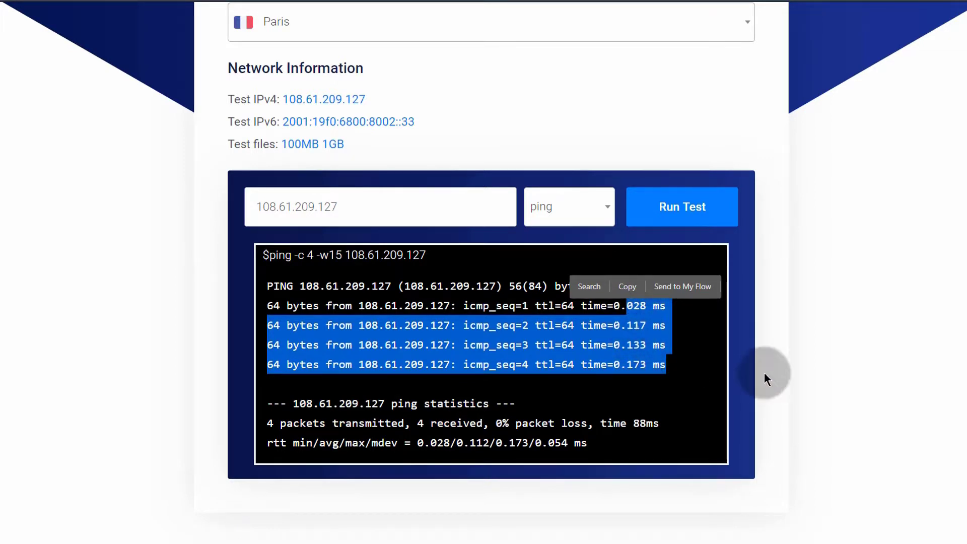
{"action": "left_click", "coordinate": [795, 362]}
Switch the looking glass server location from Paris to Seattle.
{"action": "scroll", "coordinate": [215, 218], "scroll_direction": "up", "scroll_amount": 3}
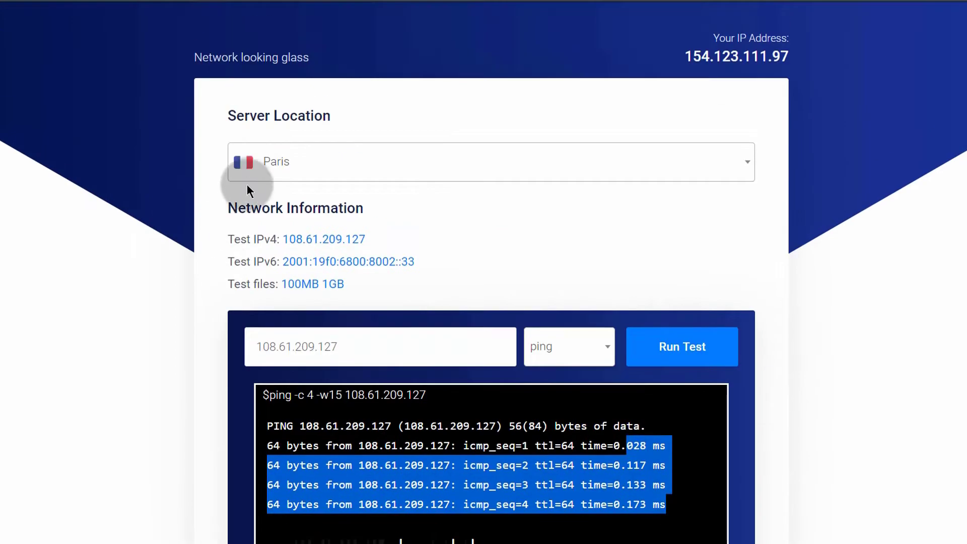
{"action": "left_click", "coordinate": [290, 167]}
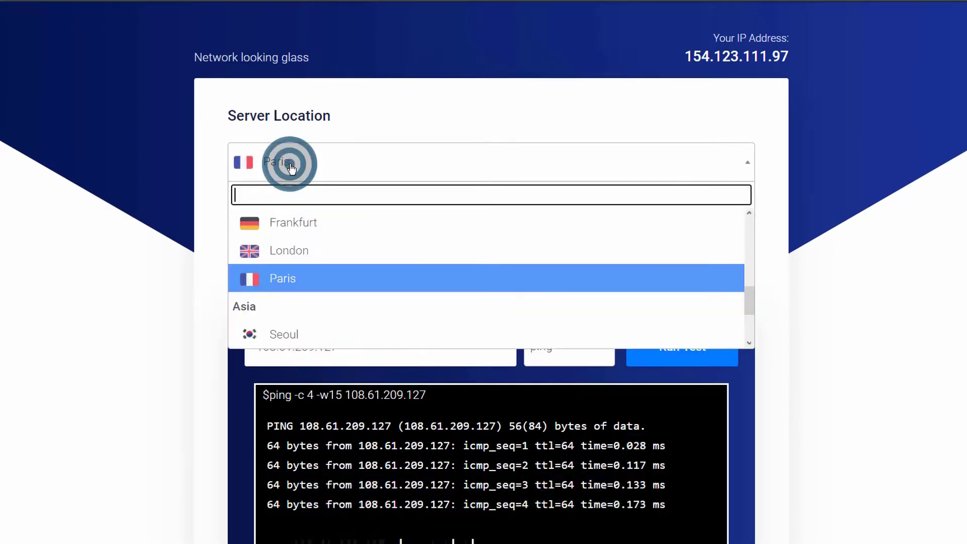
{"action": "scroll", "coordinate": [323, 316], "scroll_direction": "down", "scroll_amount": 3}
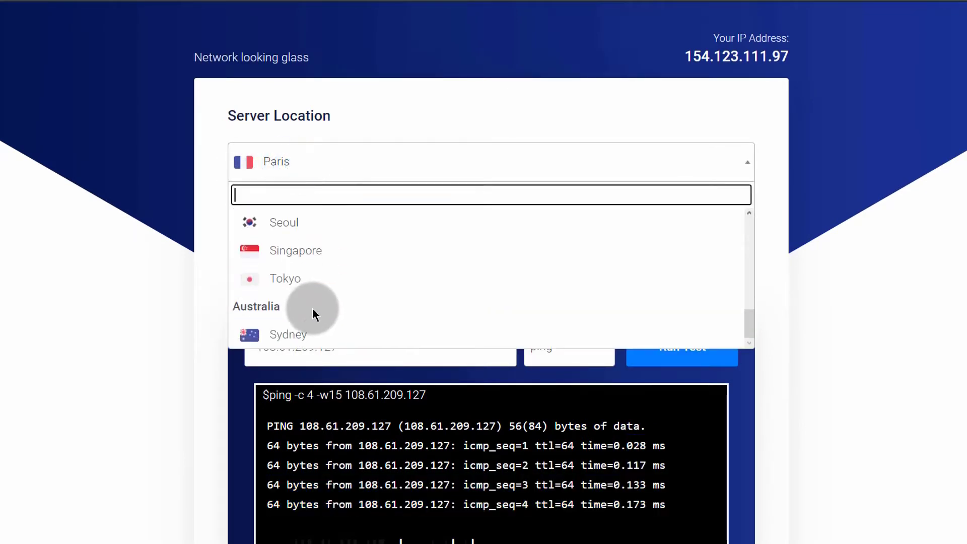
{"action": "scroll", "coordinate": [313, 310], "scroll_direction": "up", "scroll_amount": 6}
{"action": "scroll", "coordinate": [312, 309], "scroll_direction": "down", "scroll_amount": 3}
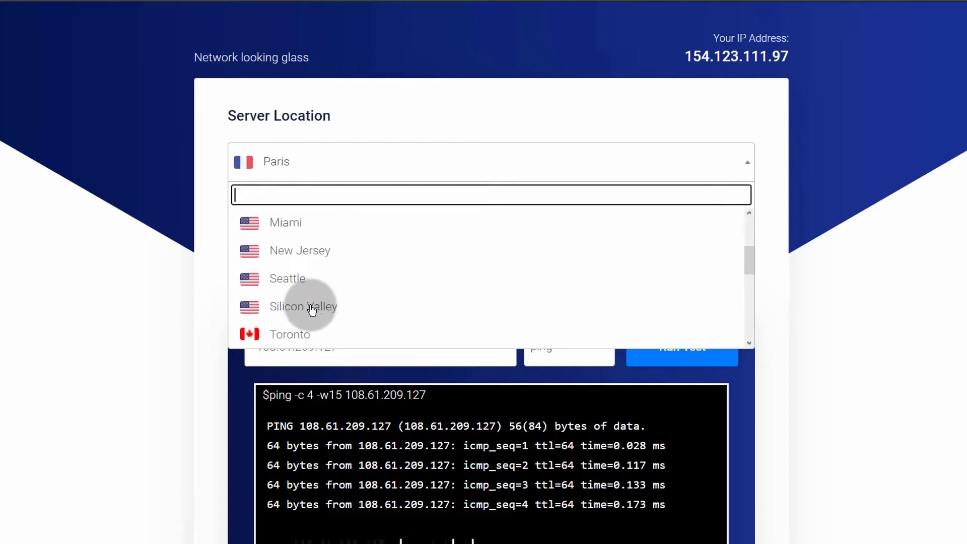
{"action": "left_click", "coordinate": [280, 278]}
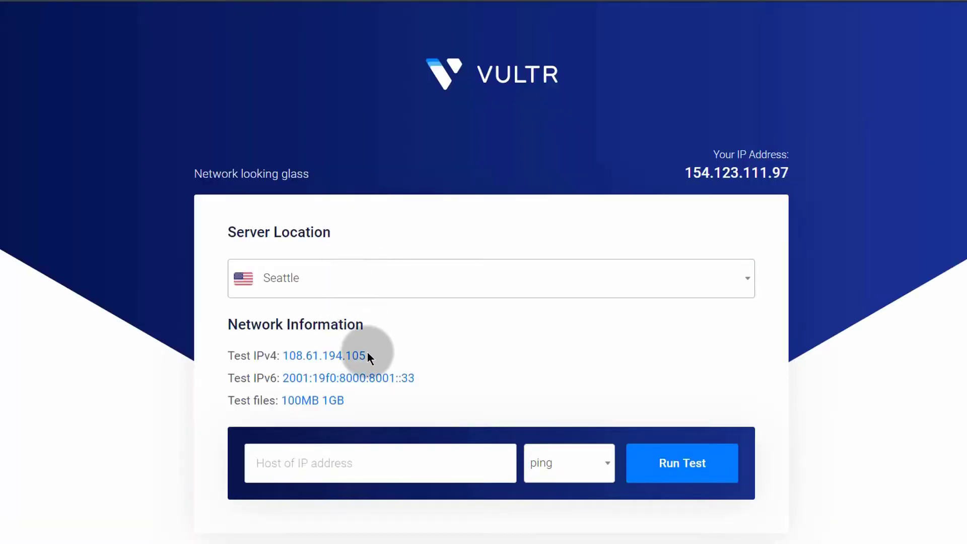
Copy Seattle's test IPv4 address 108.61.194.105 into the host field of the network test.
{"action": "double_click", "coordinate": [369, 355]}
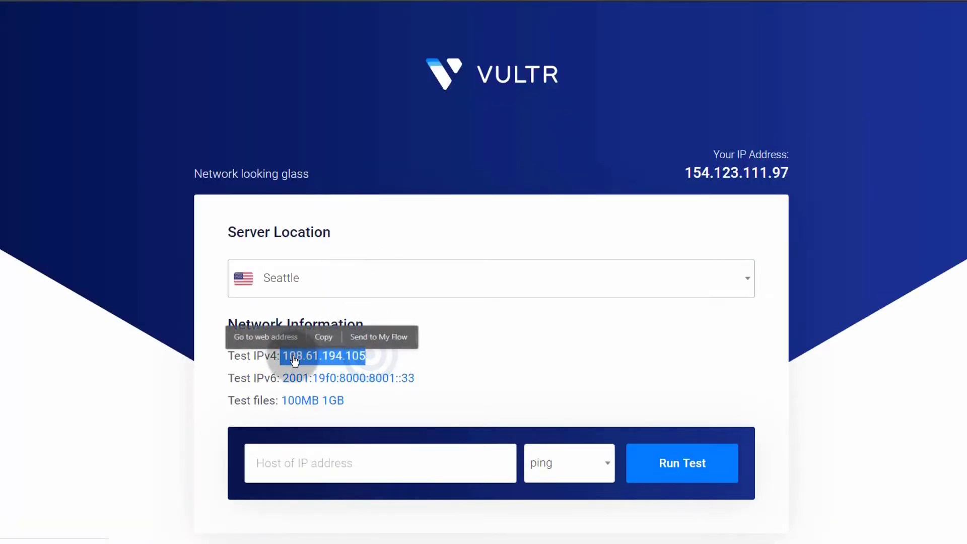
{"action": "left_click", "coordinate": [328, 339]}
{"action": "left_click", "coordinate": [307, 460]}
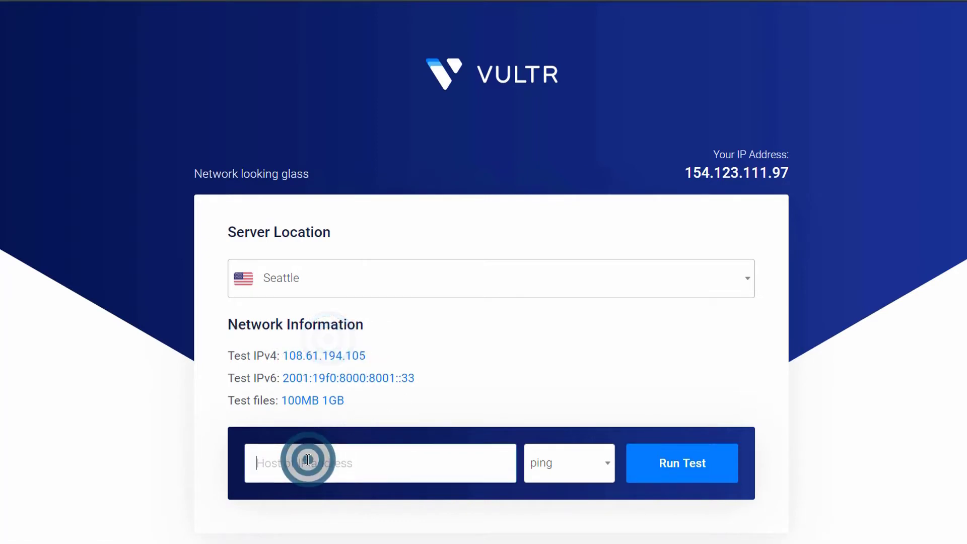
{"action": "right_click", "coordinate": [308, 460]}
{"action": "left_click", "coordinate": [339, 348]}
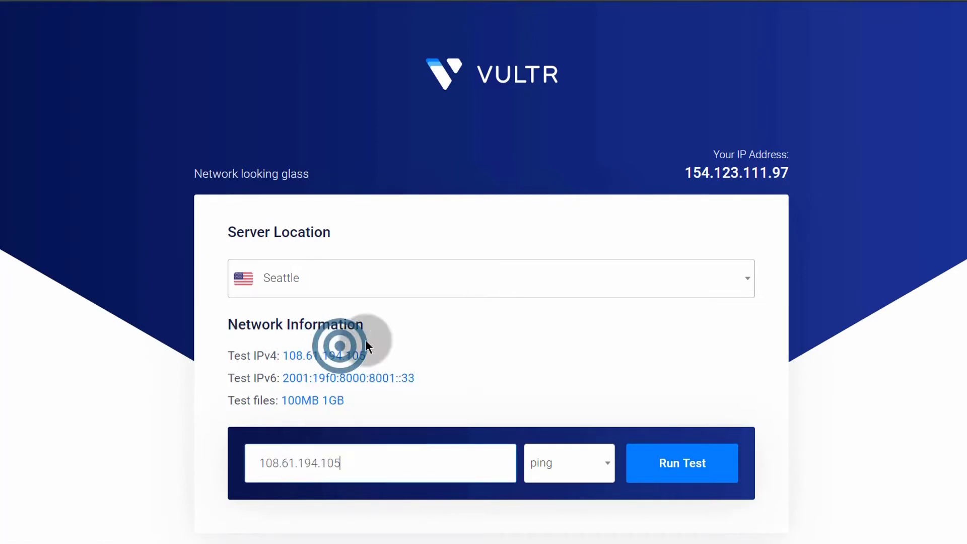
Run the ping test against the Seattle address and review its reply times and statistics.
{"action": "left_click", "coordinate": [685, 462]}
{"action": "scroll", "coordinate": [805, 355], "scroll_direction": "down", "scroll_amount": 1}
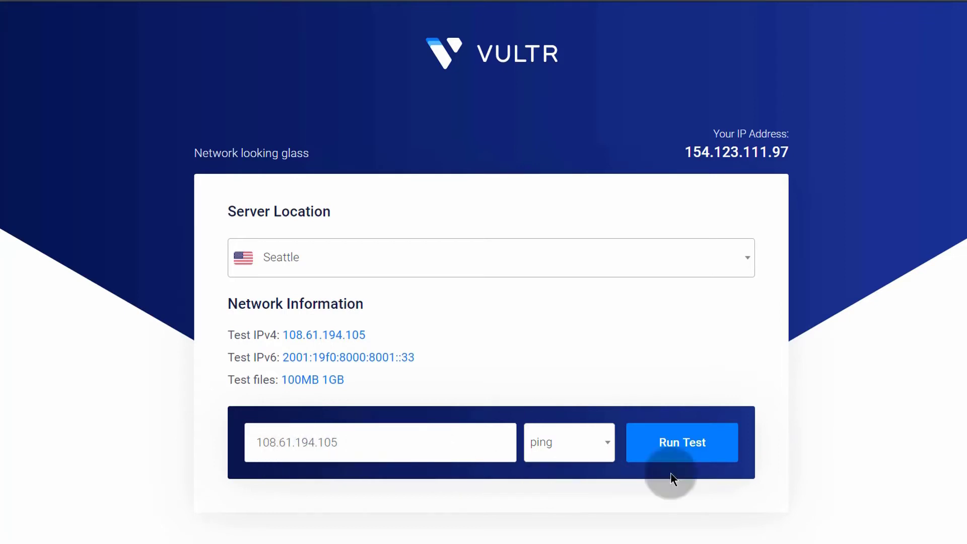
{"action": "left_click", "coordinate": [705, 446]}
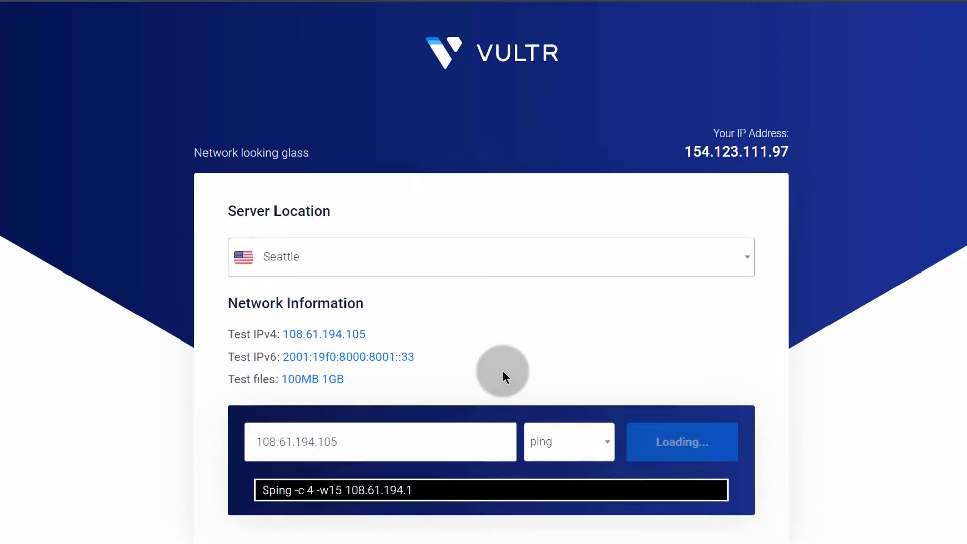
{"action": "scroll", "coordinate": [503, 377], "scroll_direction": "down", "scroll_amount": 1}
{"action": "scroll", "coordinate": [500, 388], "scroll_direction": "down", "scroll_amount": 2}
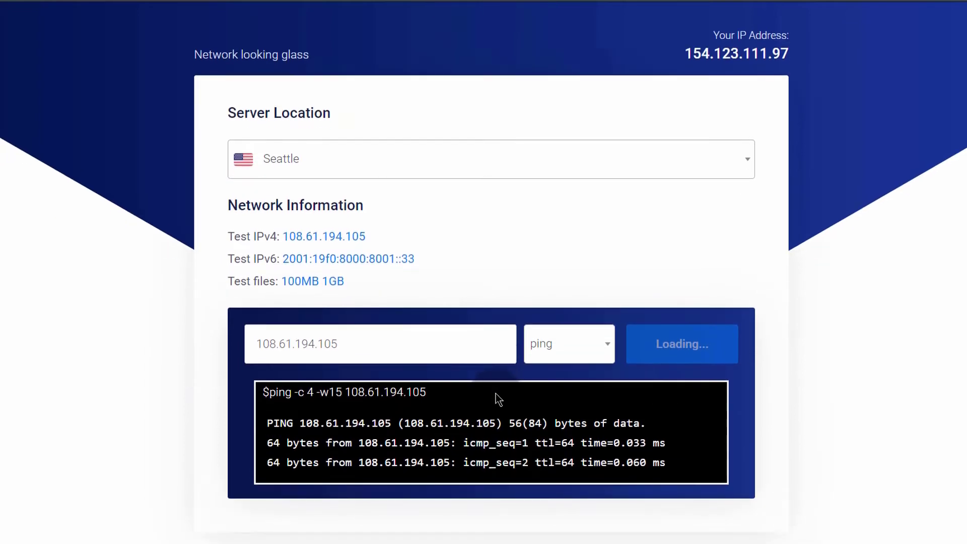
{"action": "scroll", "coordinate": [496, 394], "scroll_direction": "down", "scroll_amount": 2}
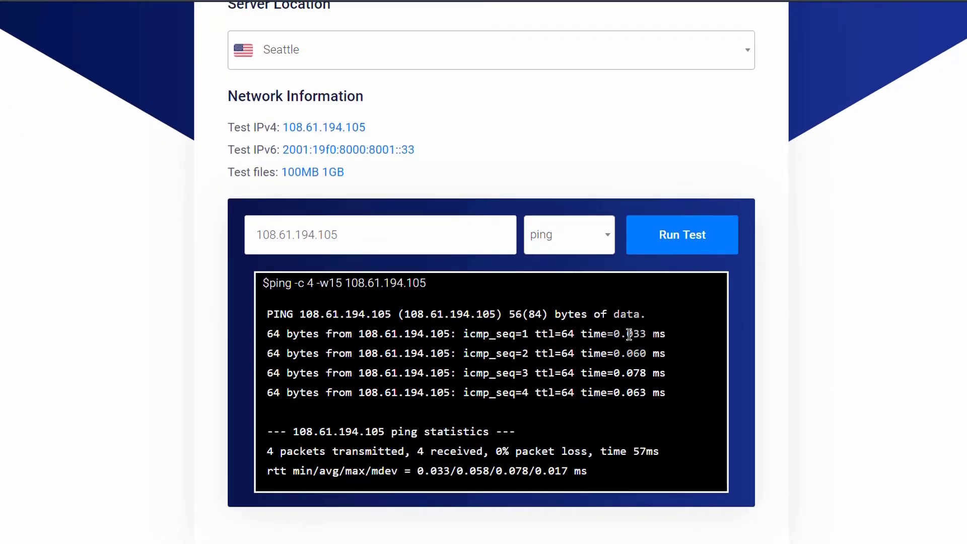
Highlight the four reply times in the Seattle ping output to compare them, and clear the selection.
{"action": "left_click_drag", "start_coordinate": [620, 332], "coordinate": [669, 390]}
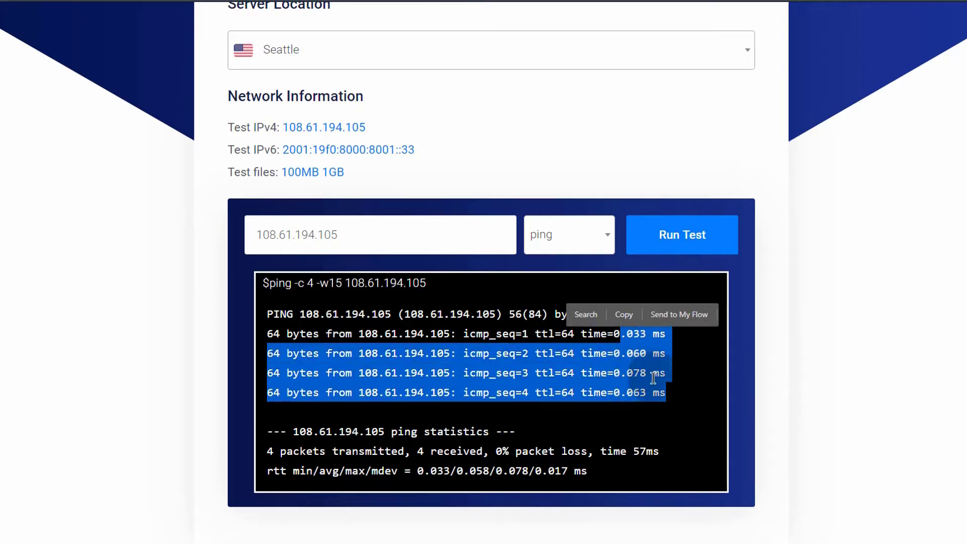
{"action": "left_click", "coordinate": [745, 371]}
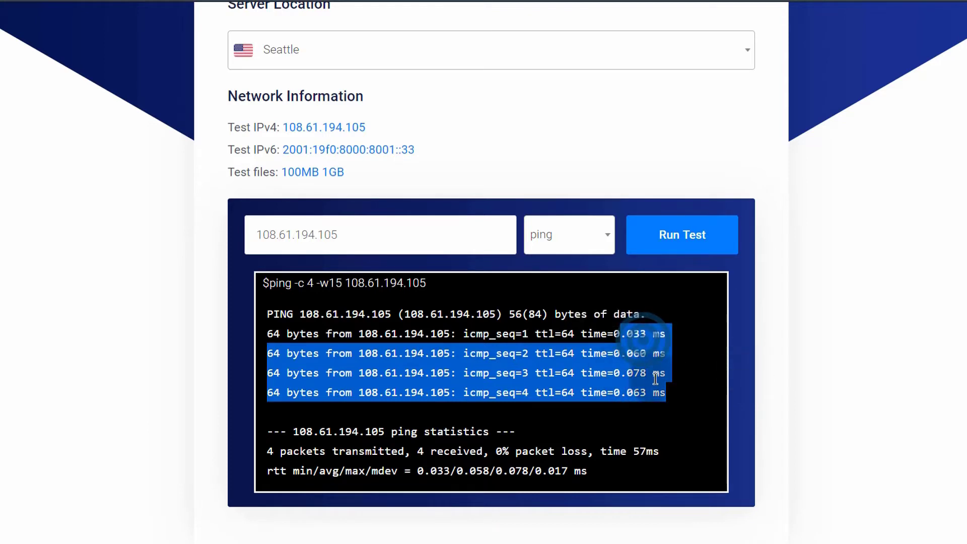
{"action": "left_click", "coordinate": [497, 340]}
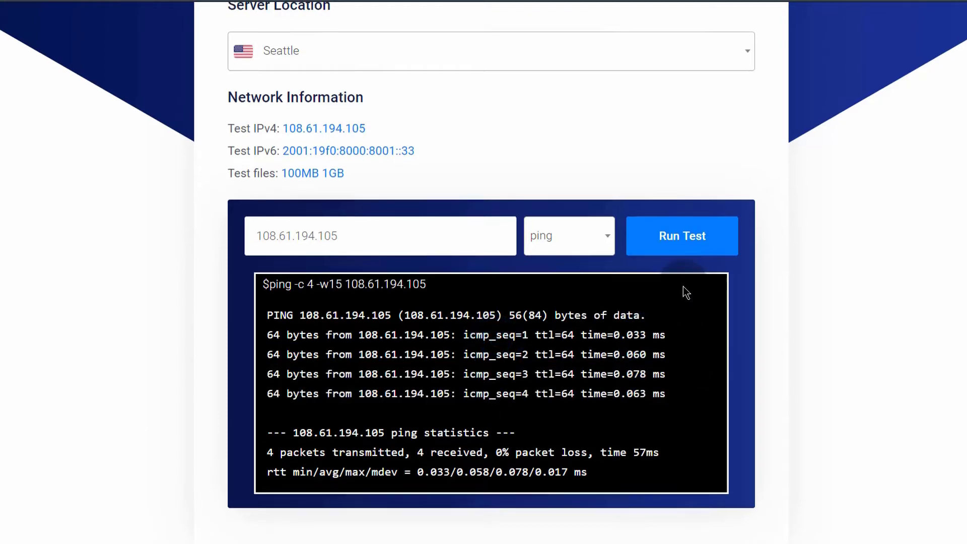
Reload the network looking glass page through the Vultr logo, resetting the host field and the ping output.
{"action": "scroll", "coordinate": [683, 286], "scroll_direction": "up", "scroll_amount": 5}
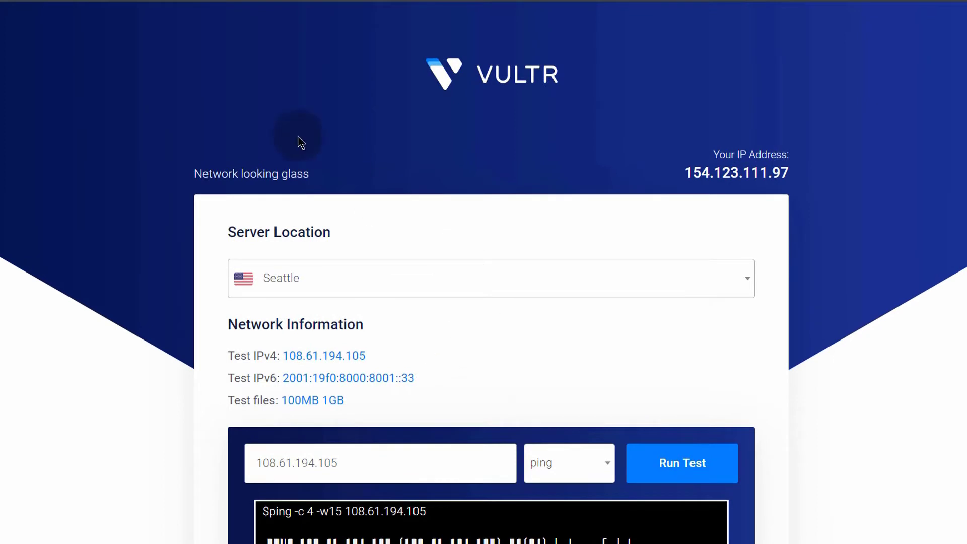
{"action": "left_click", "coordinate": [458, 75]}
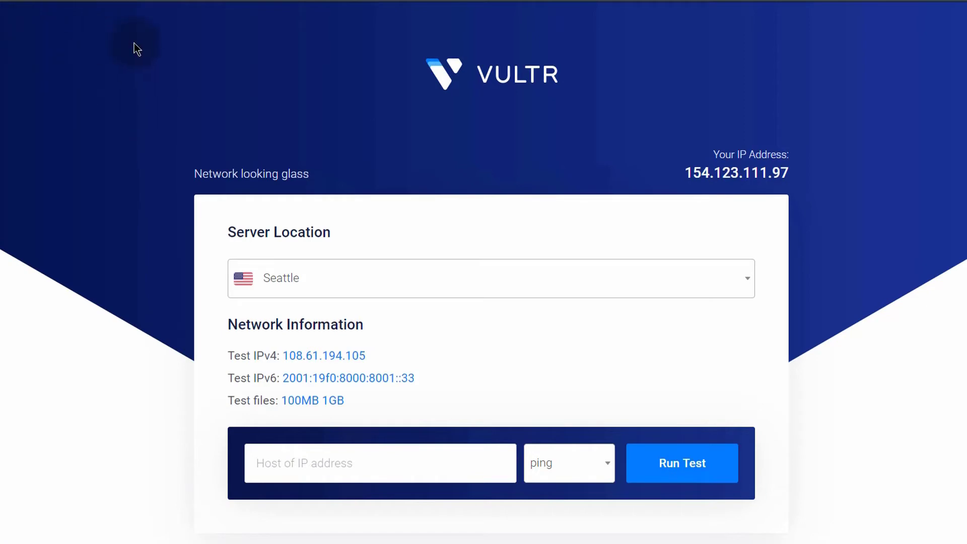
{"action": "left_click", "coordinate": [142, 3]}
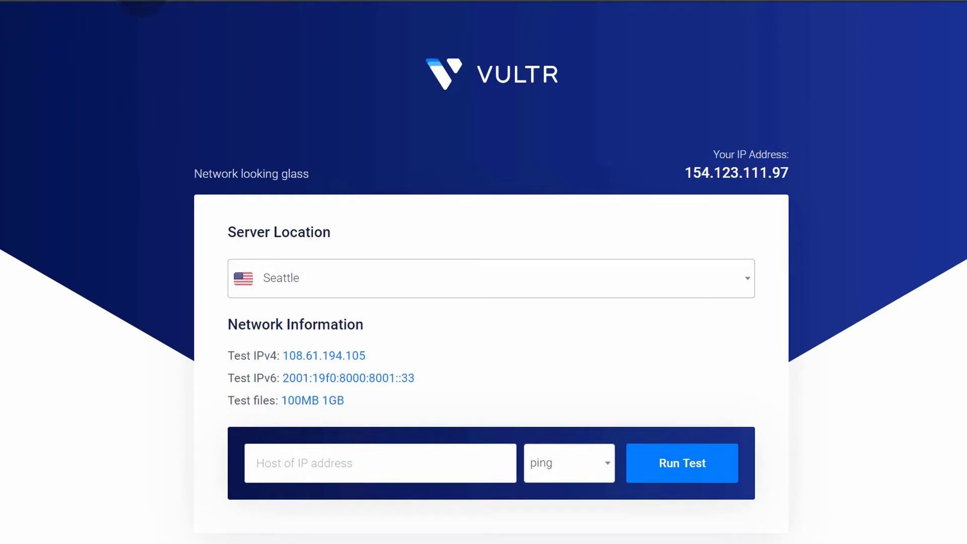